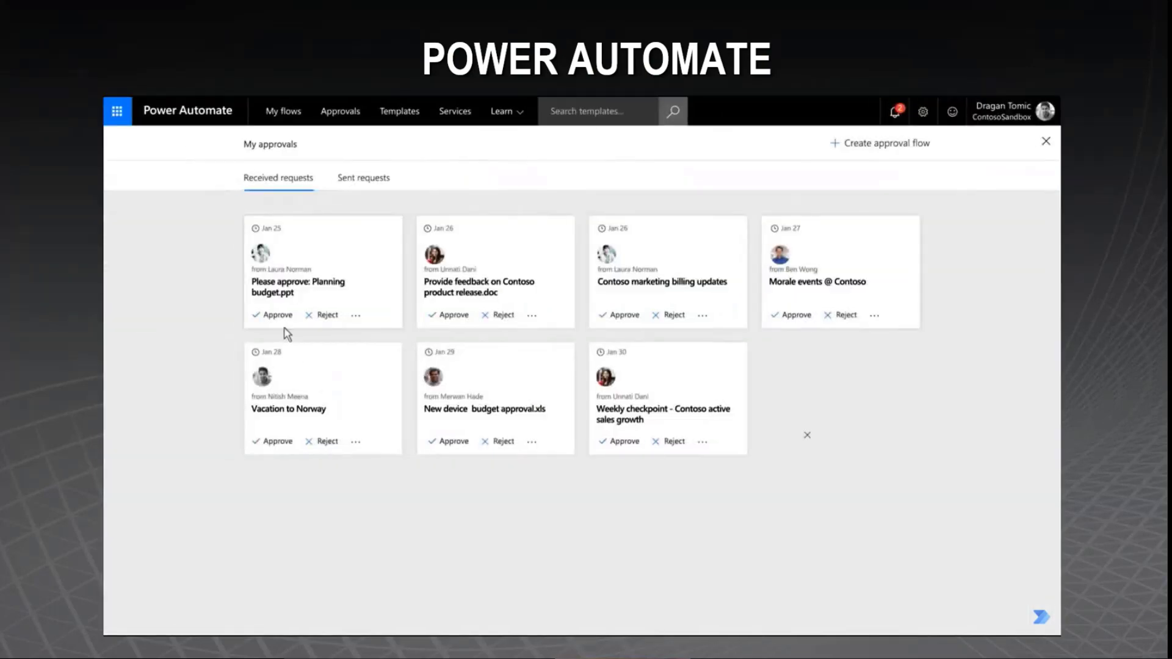
click(276, 315)
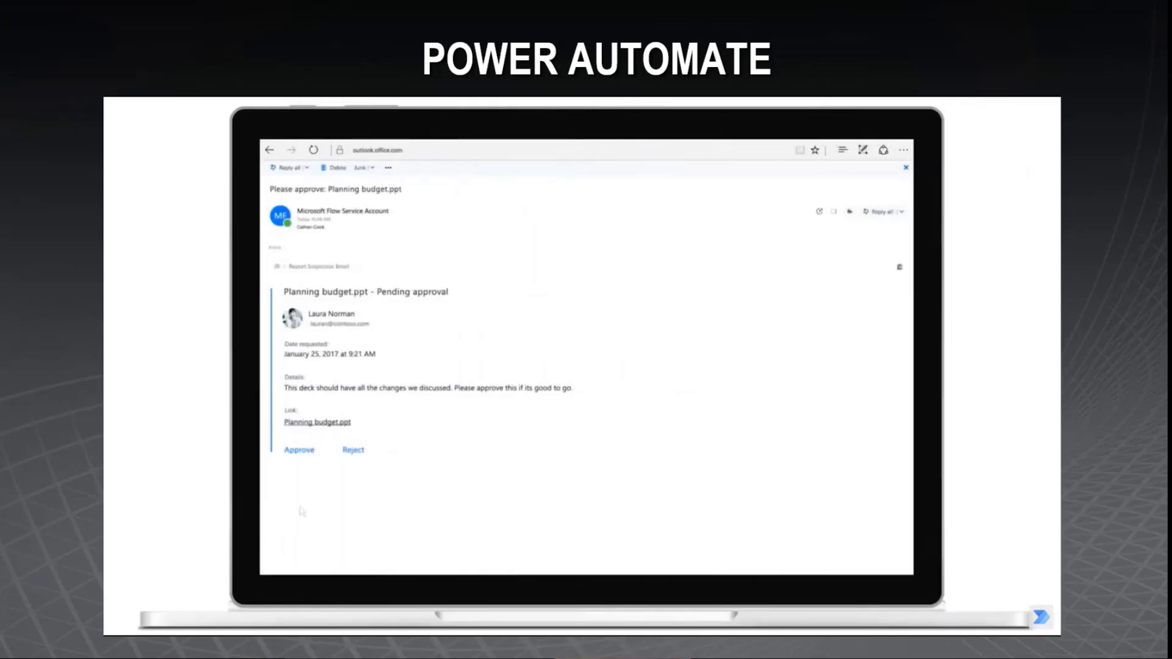
click(290, 450)
text(Looks good!)
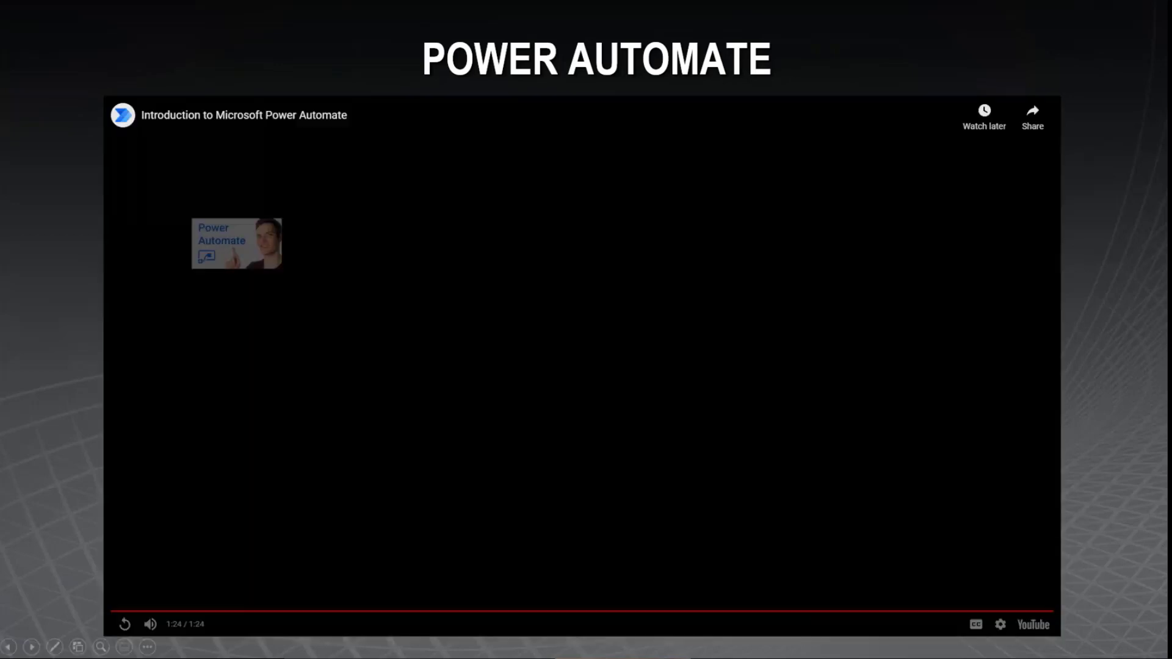
Advance past the Power Automate video slide and start the Introduction to Power Automate learning module in the browser.
key(Right)
key(Right)
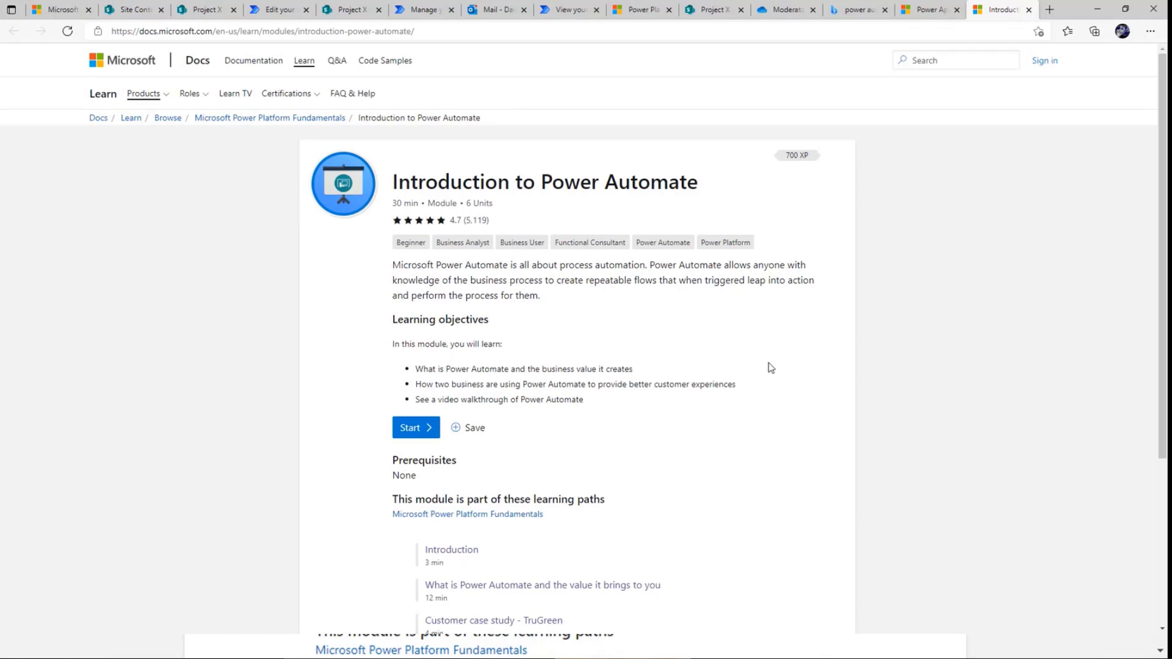
scroll(636, 328, down, 4)
scroll(597, 320, up, 3)
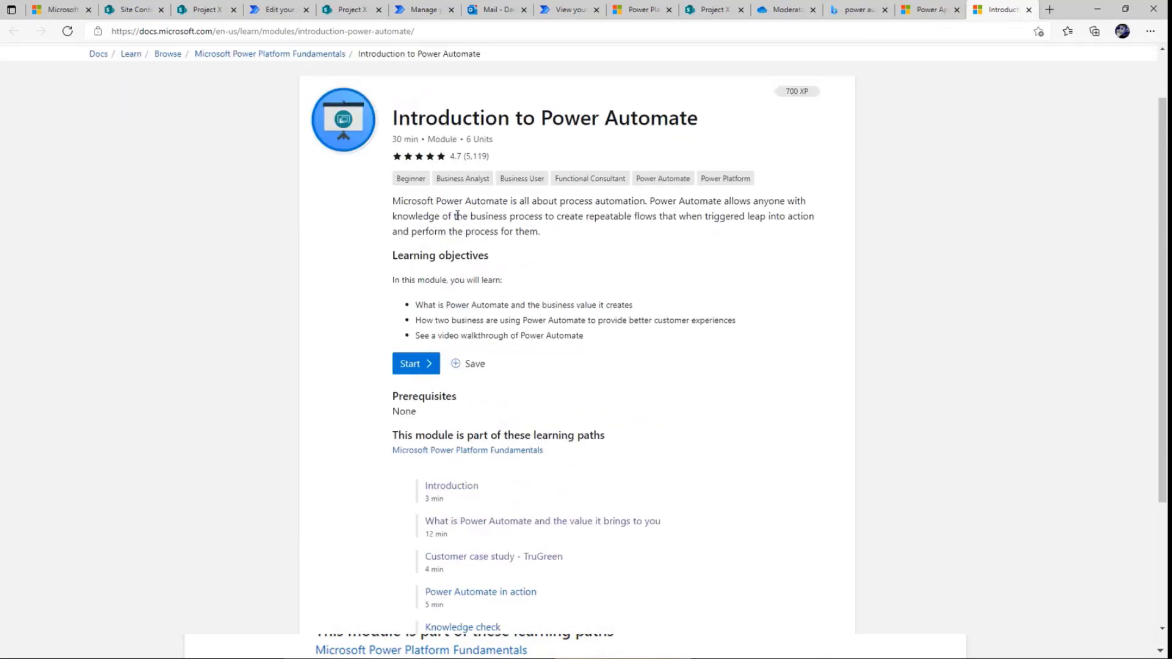
click(419, 364)
scroll(579, 391, down, 3)
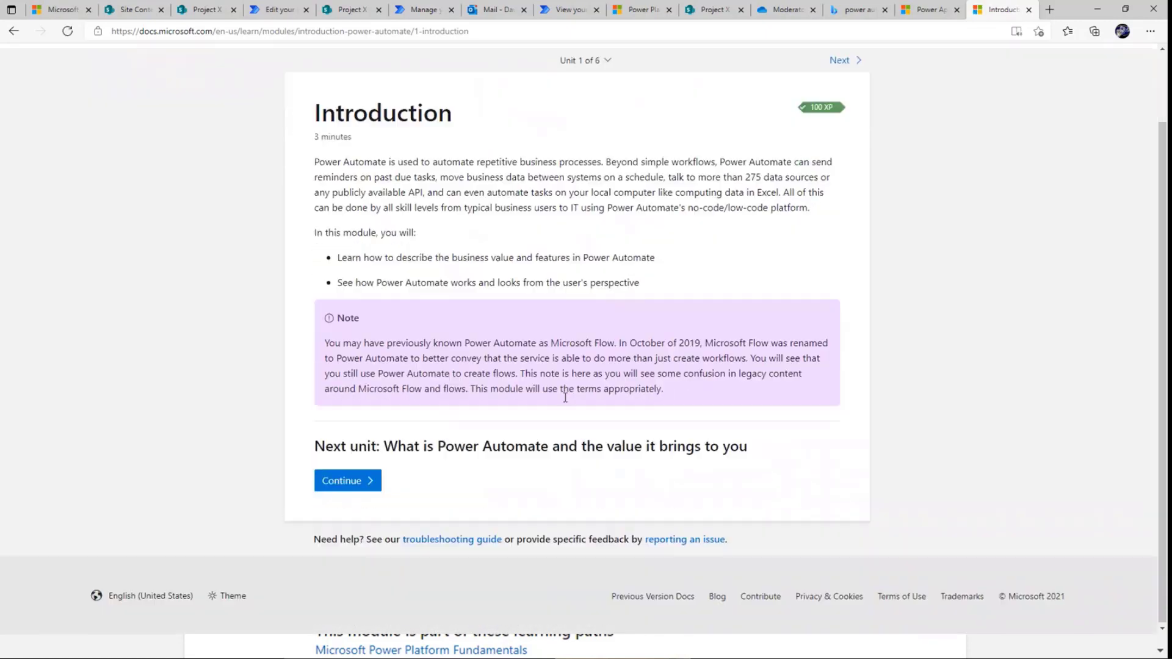
Read through the unit "What is Power Automate and the value it brings to you", and close the module page.
click(376, 487)
scroll(403, 524, down, 10)
scroll(399, 181, up, 2)
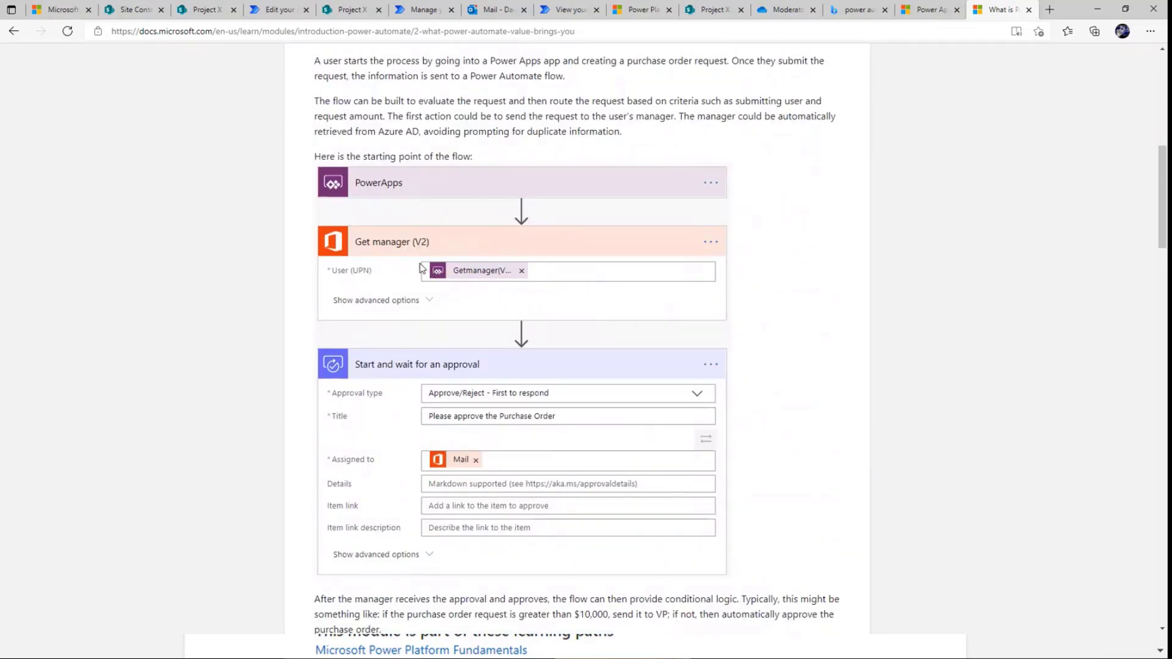
scroll(427, 292, down, 2)
scroll(538, 365, down, 7)
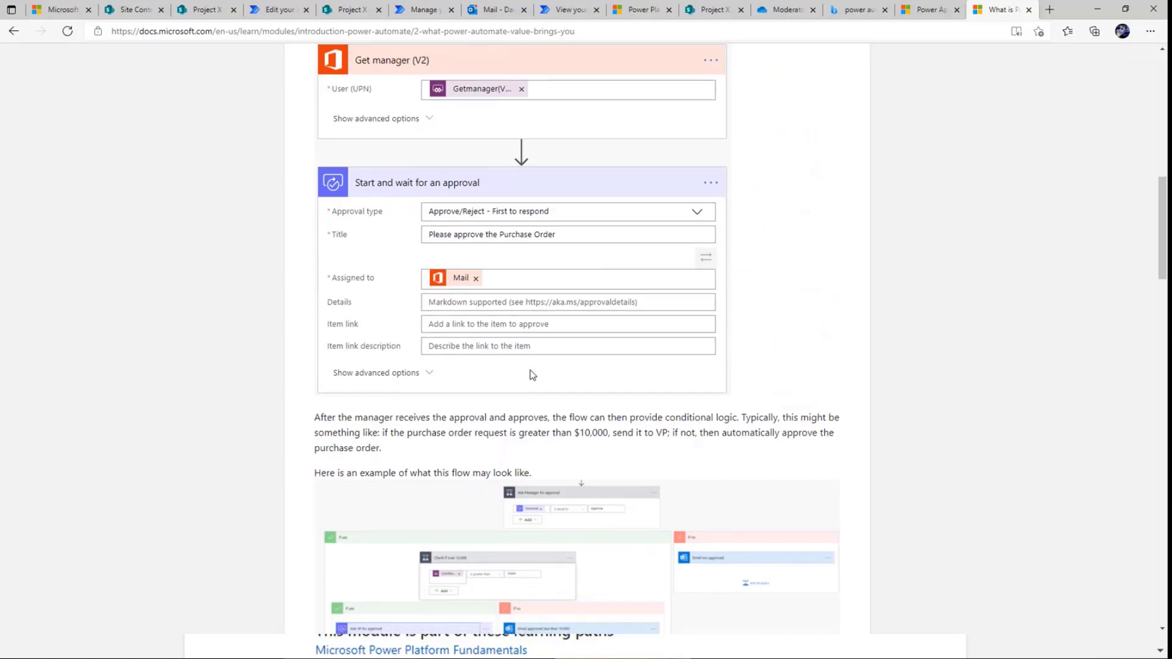
scroll(506, 385, down, 3)
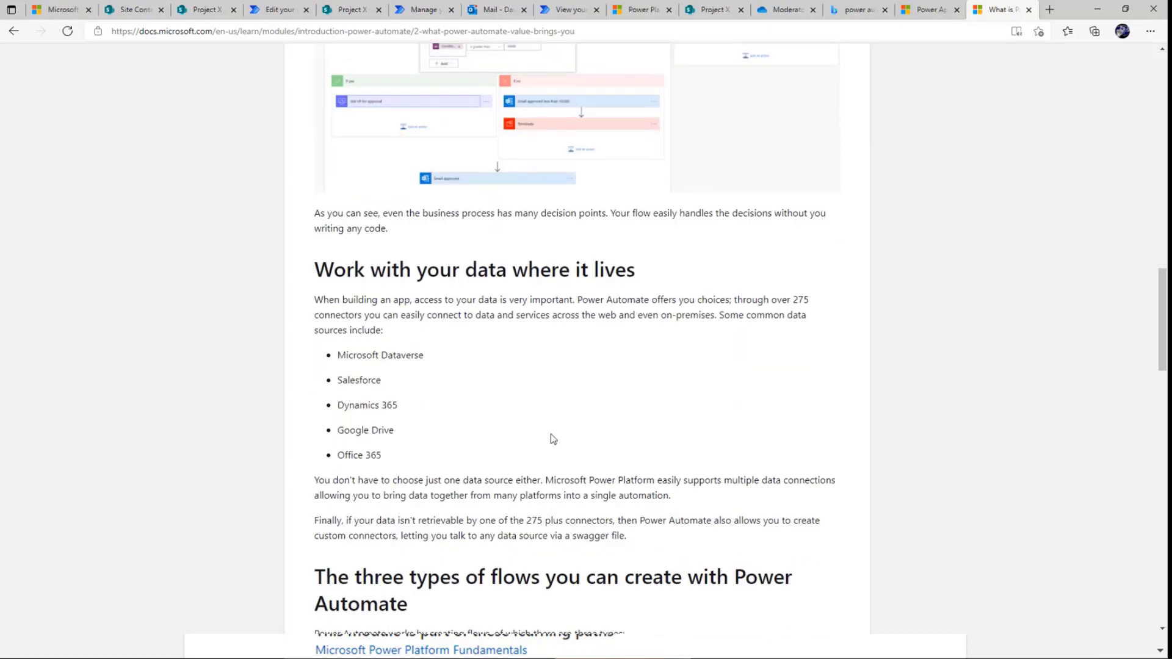
click(1029, 10)
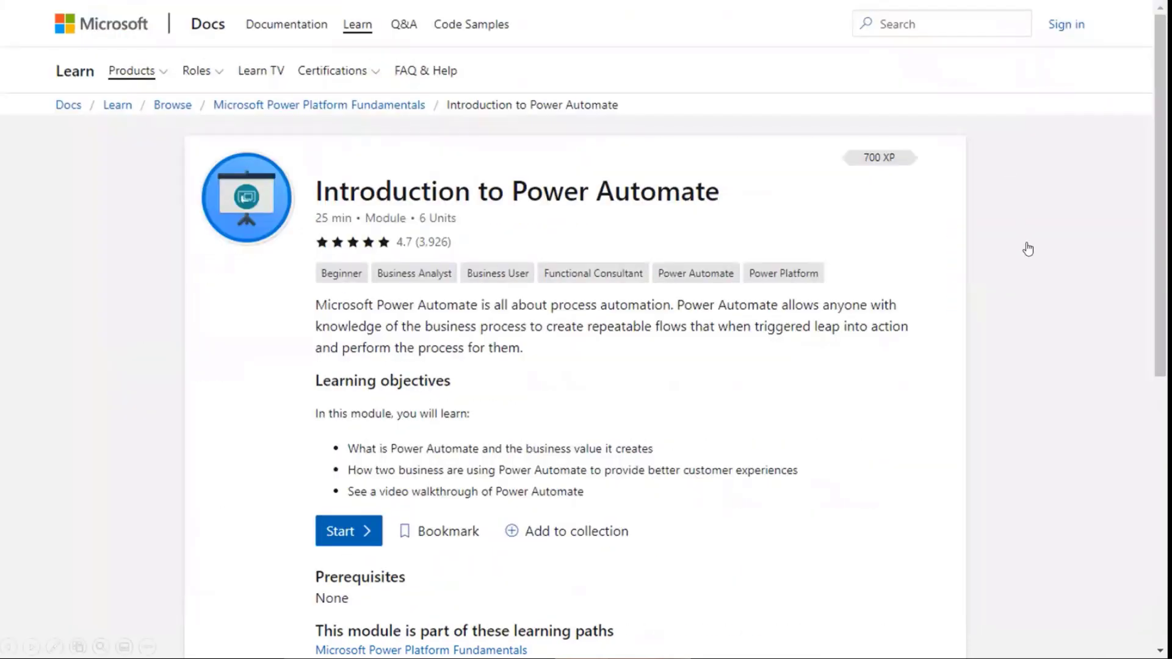
Advance to the "How do we get started?" slide, and open the Power Automate website in the browser.
key(Right)
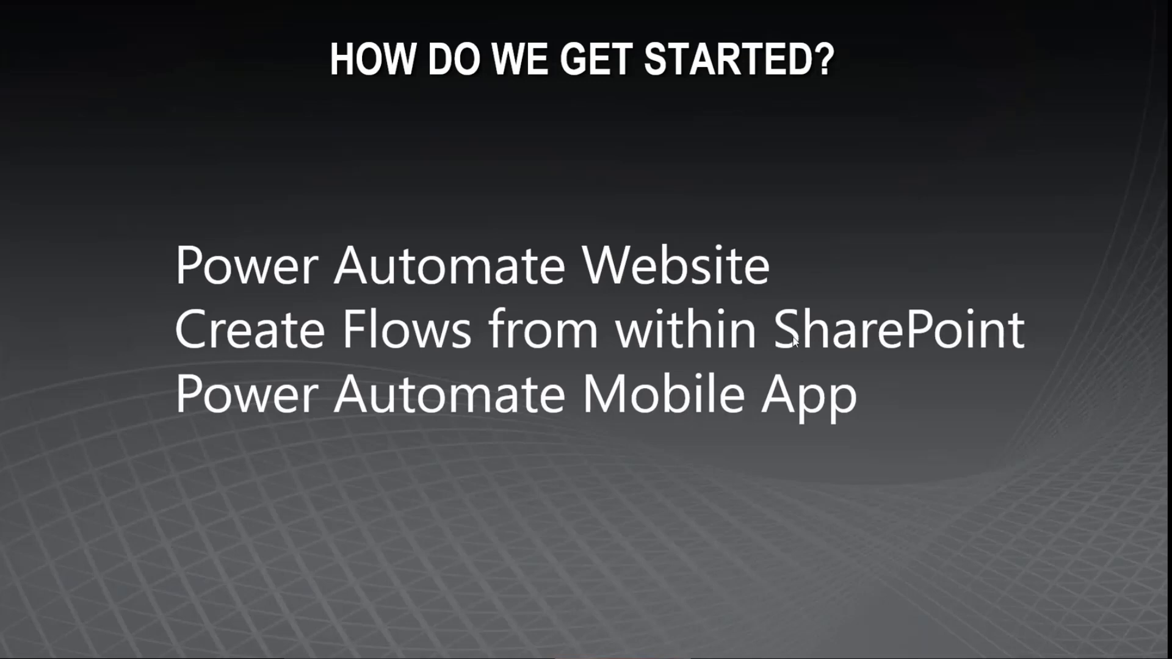
key(alt+Tab)
click(630, 35)
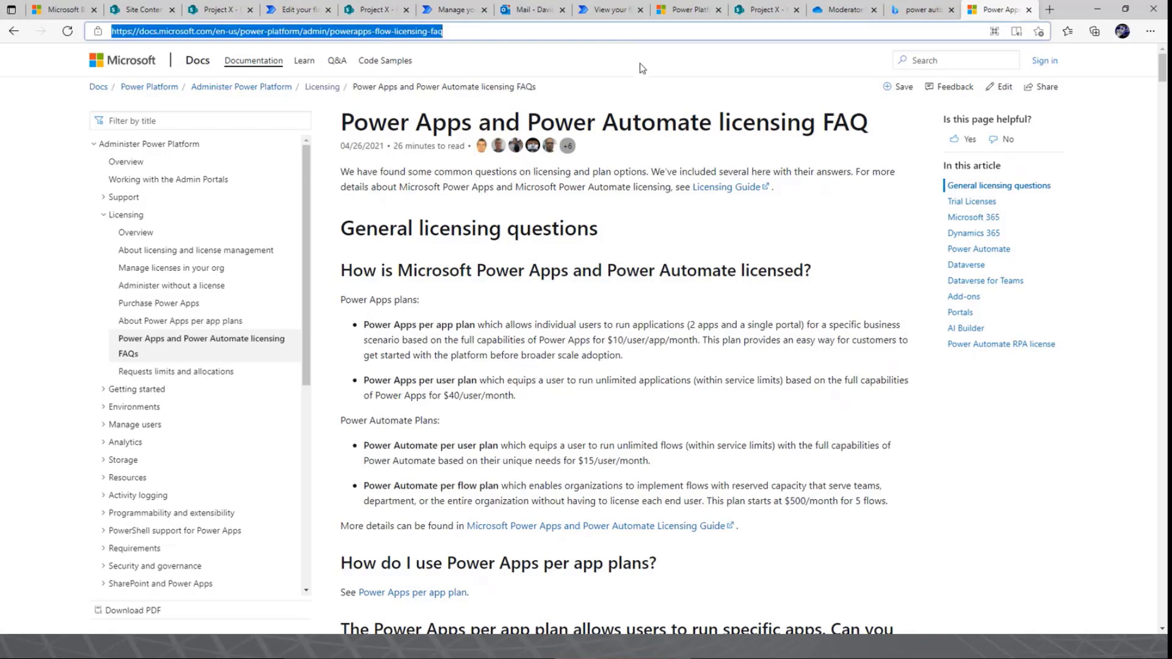
text(flow)
key(Return)
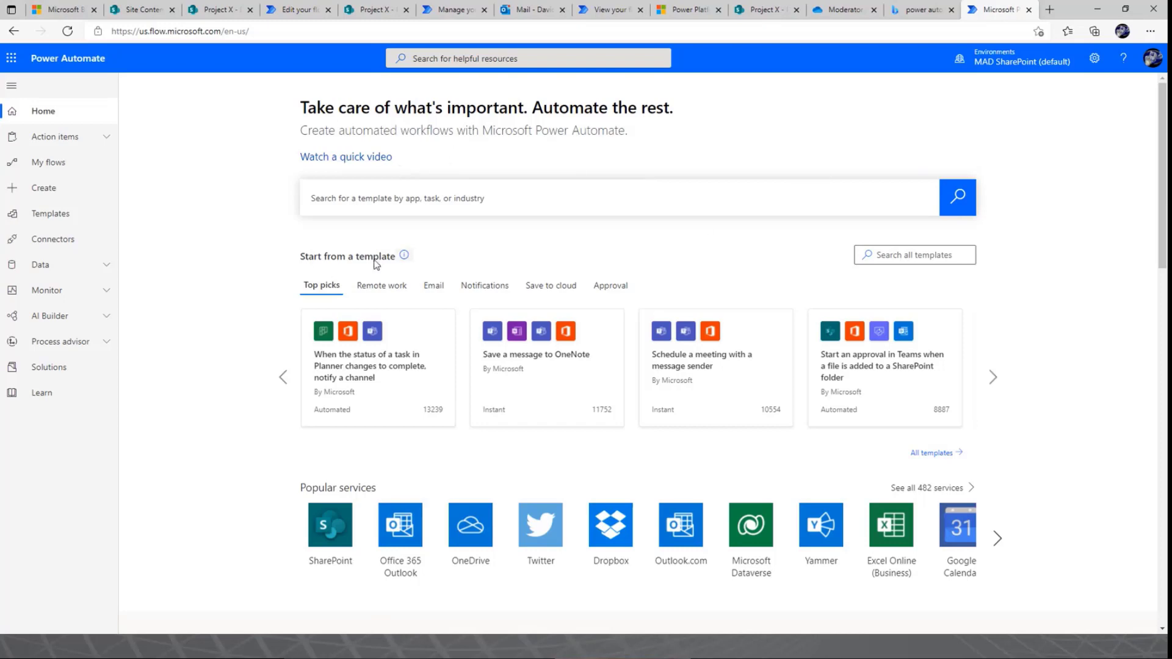
Review the desktop, business process and cloud flows under My flows, circling the Power Automate Desktop description in red on a zoomed view.
click(46, 175)
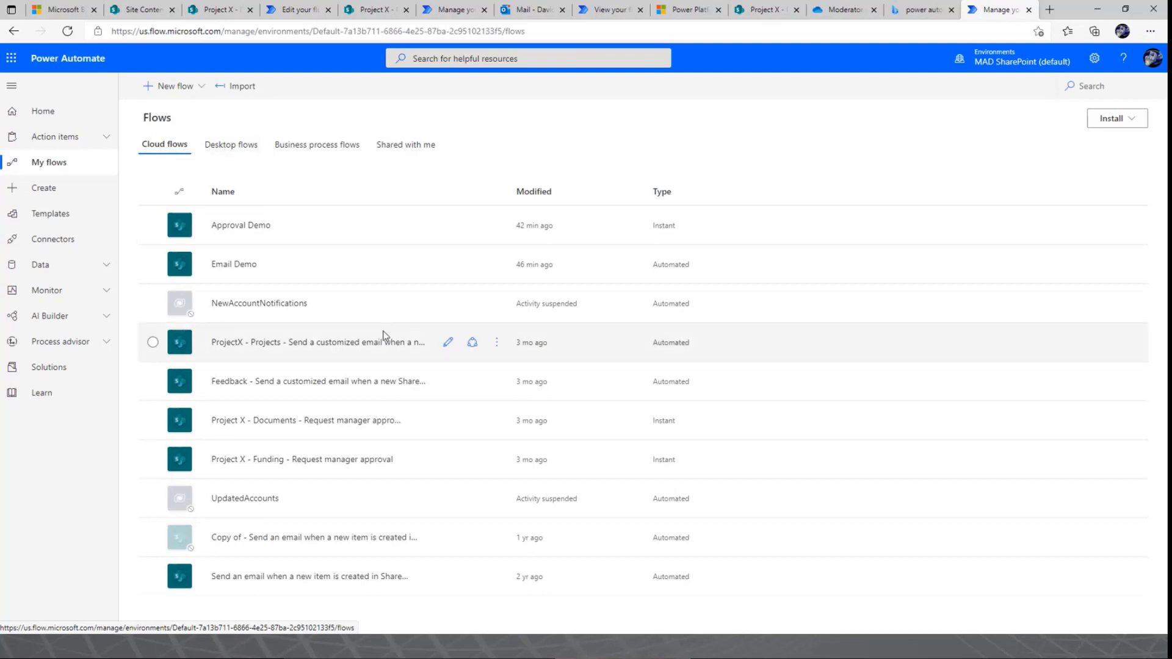
click(221, 147)
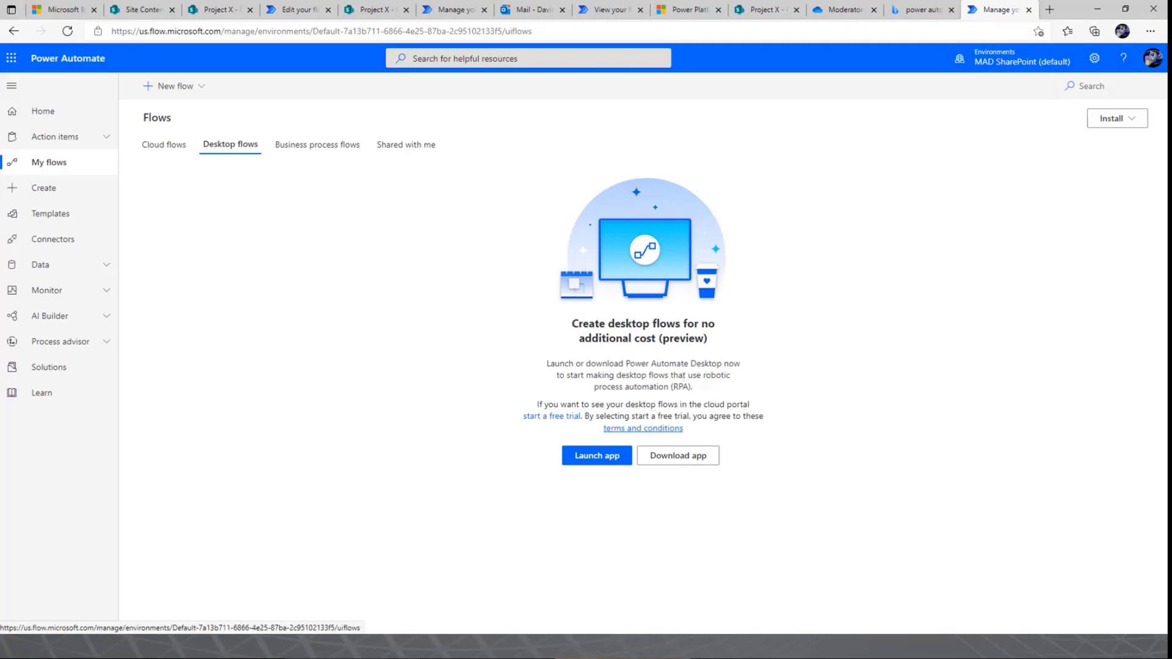
key(ctrl+1)
click(583, 330)
mouse_move(583, 330)
mouse_down()
mouse_move(345, 331)
mouse_move(664, 240)
mouse_up()
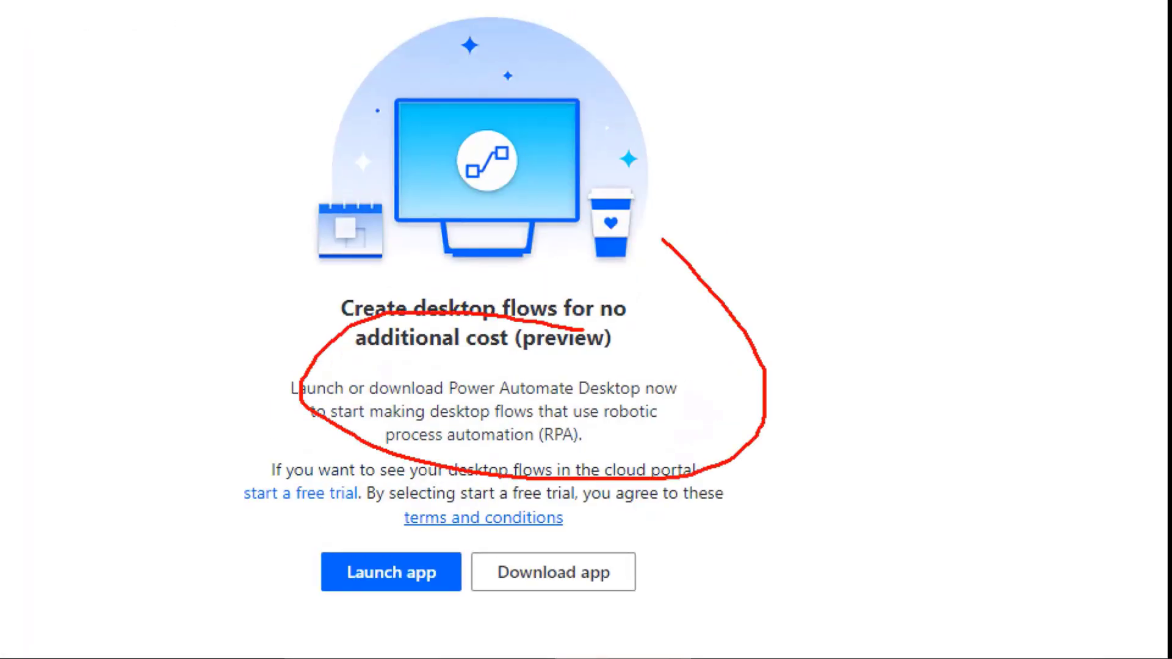
key(Escape)
click(323, 150)
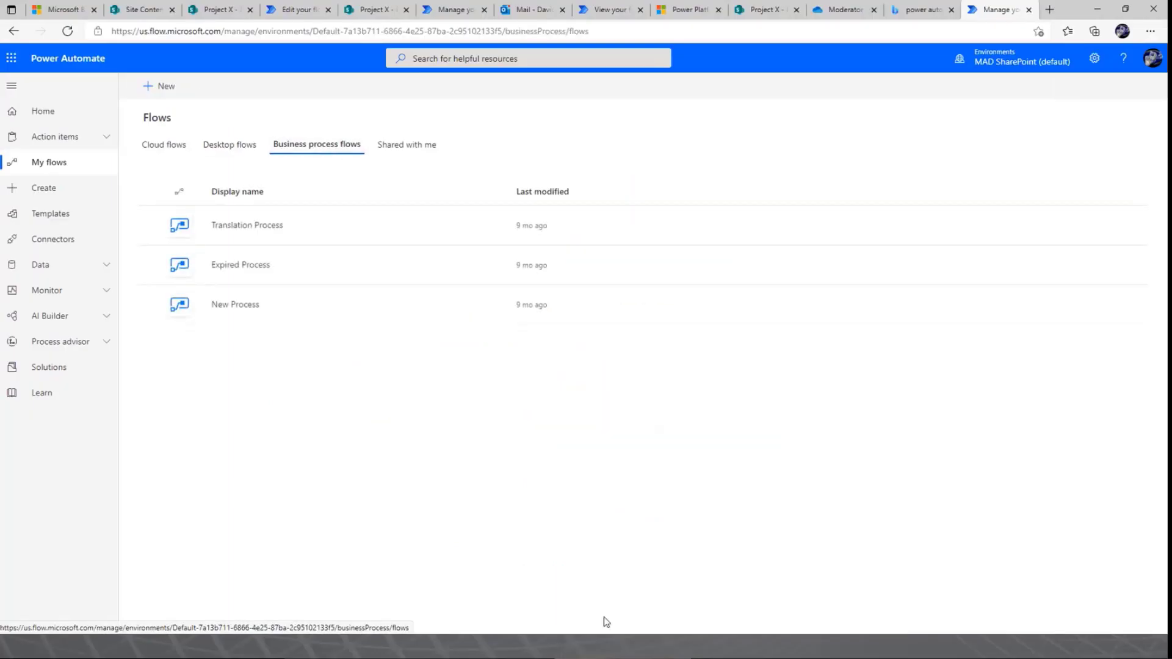
click(162, 149)
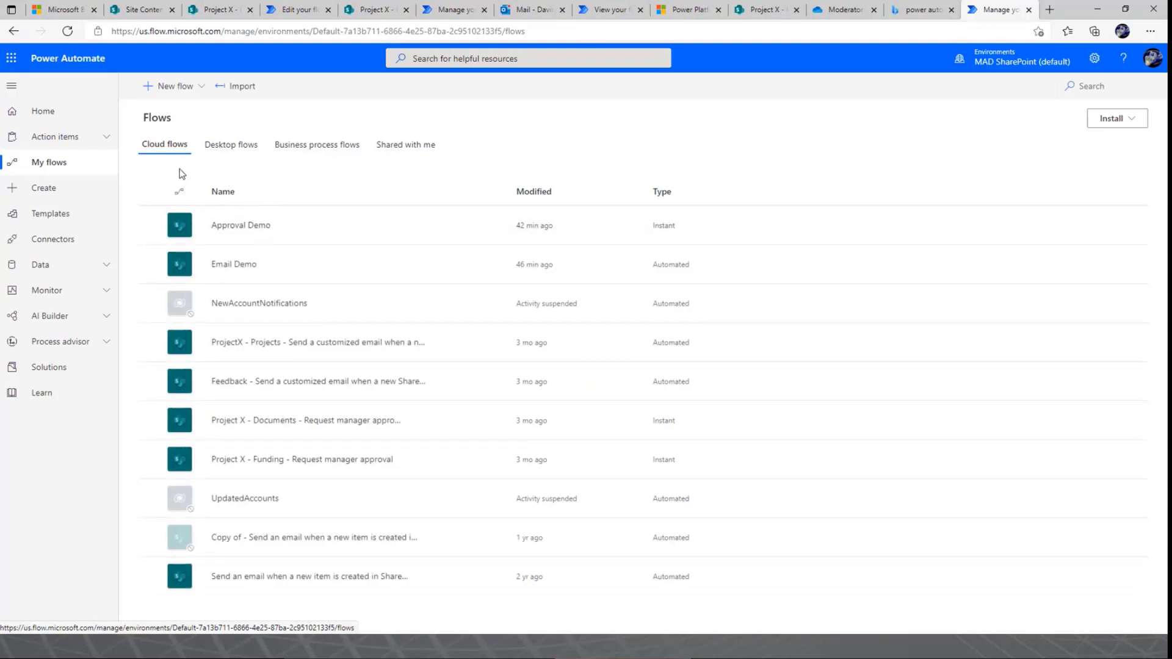
Browse the triggers offered for a new automated cloud flow, and cancel without creating one.
click(195, 89)
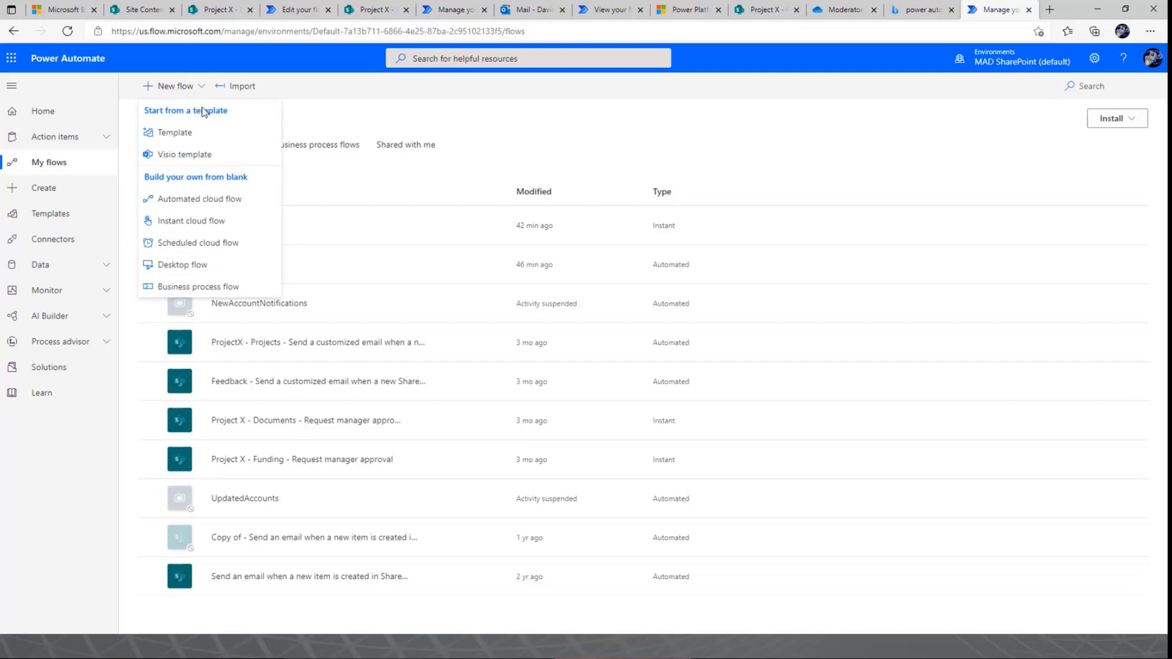
click(243, 199)
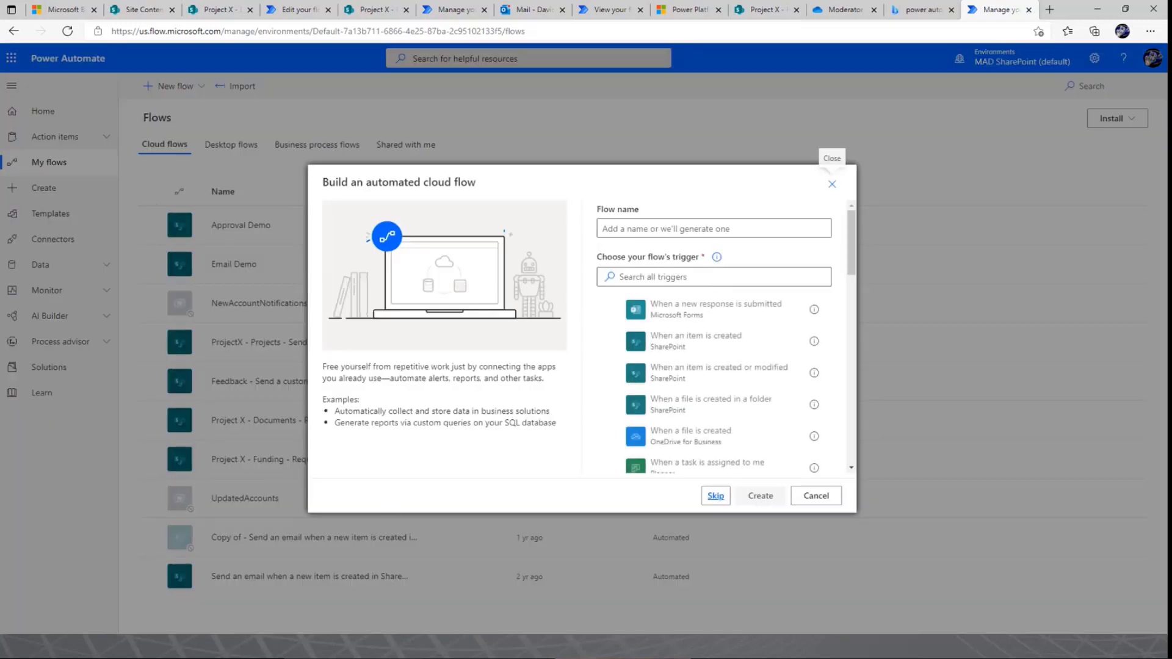
click(687, 228)
click(672, 277)
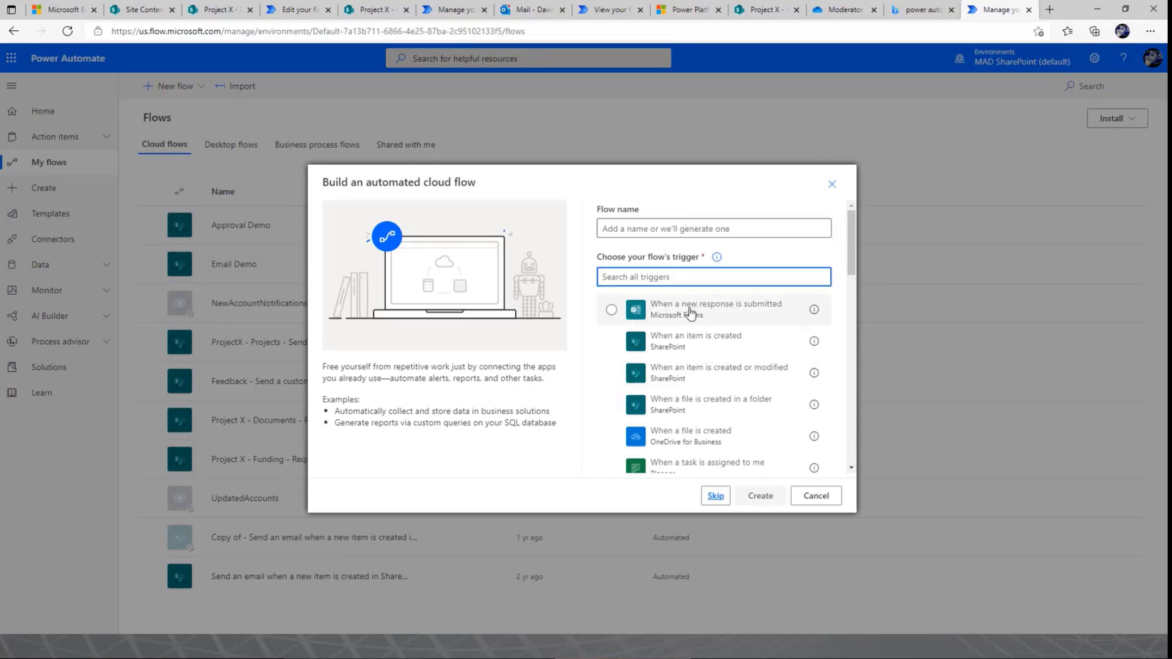
scroll(825, 305, down, 1)
drag(848, 262, 846, 374)
scroll(718, 345, up, 5)
scroll(721, 314, up, 5)
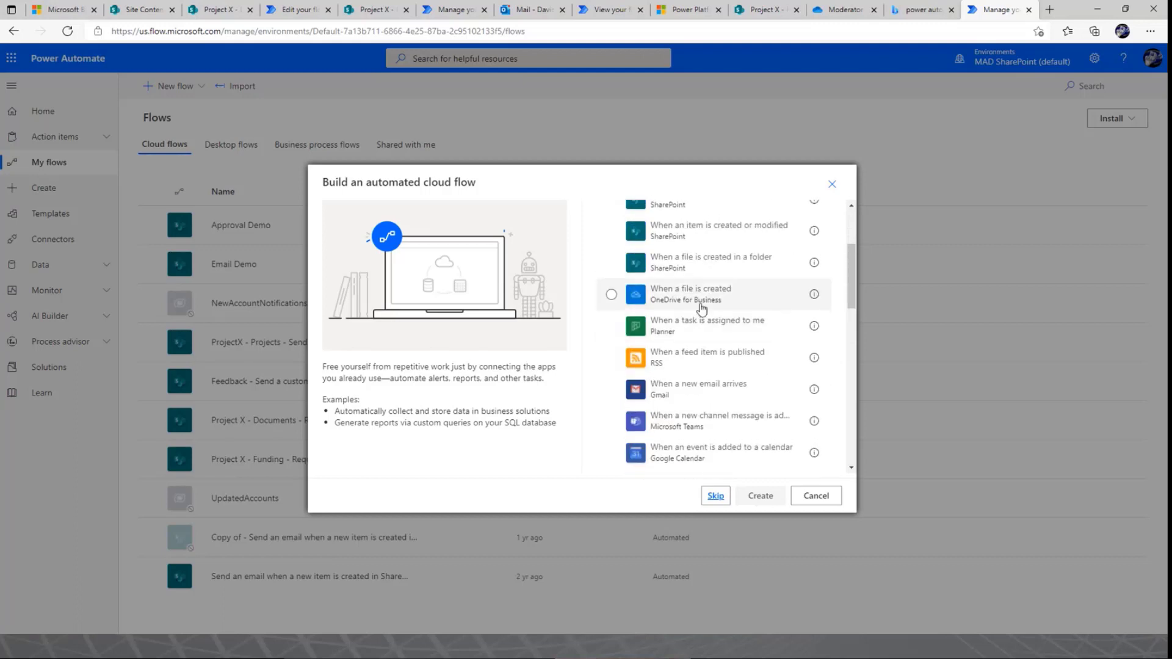
scroll(712, 359, down, 5)
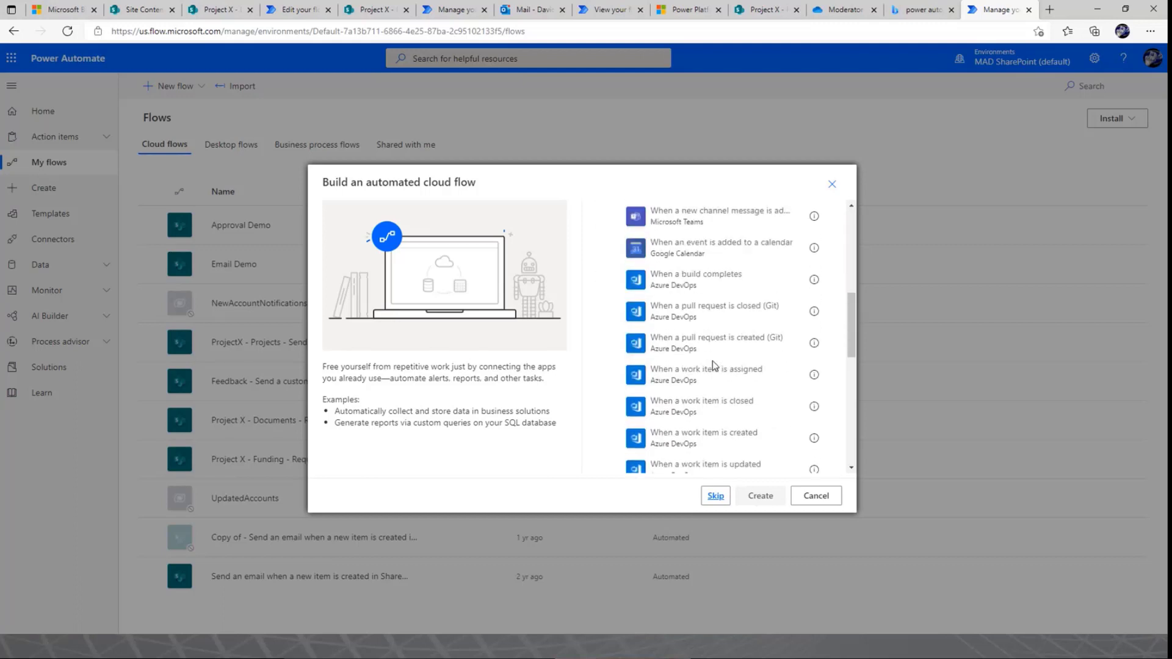
scroll(718, 373, down, 4)
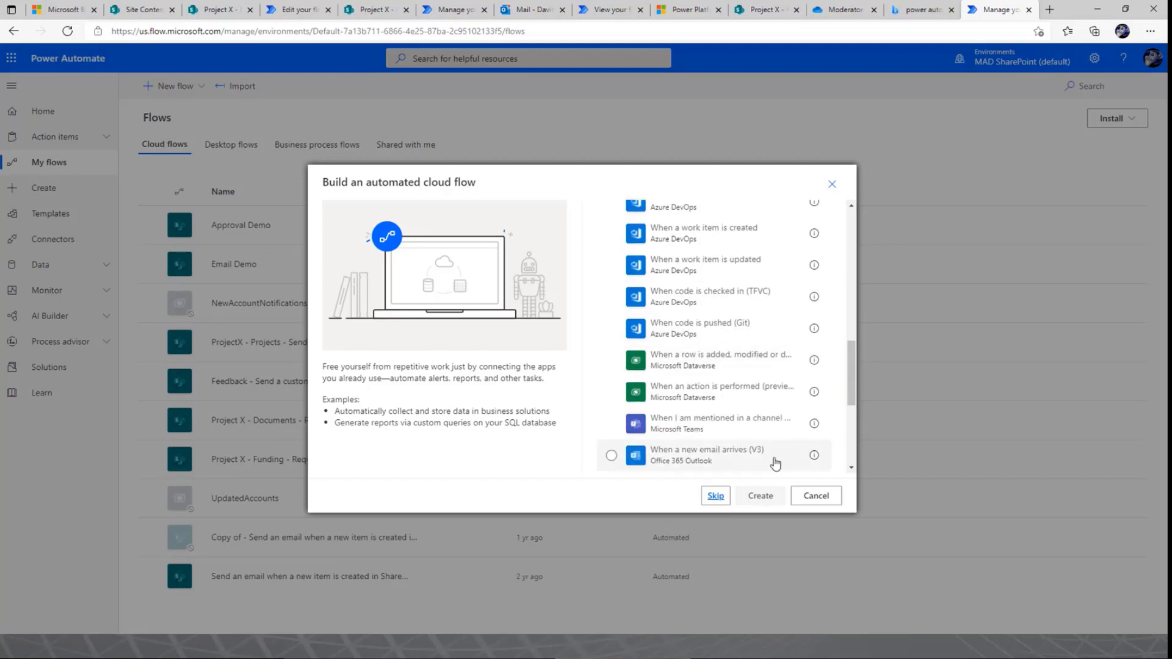
click(817, 495)
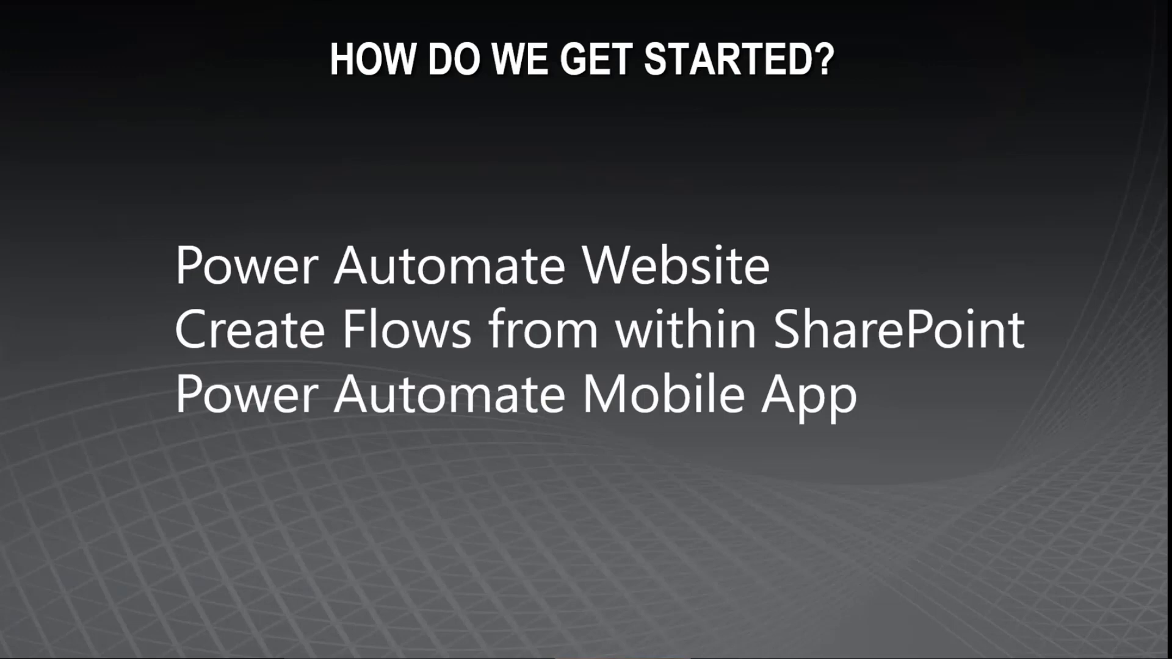
Page through the slides on creating flows from the SharePoint Documents library and in the Power Automate mobile app.
key(Right)
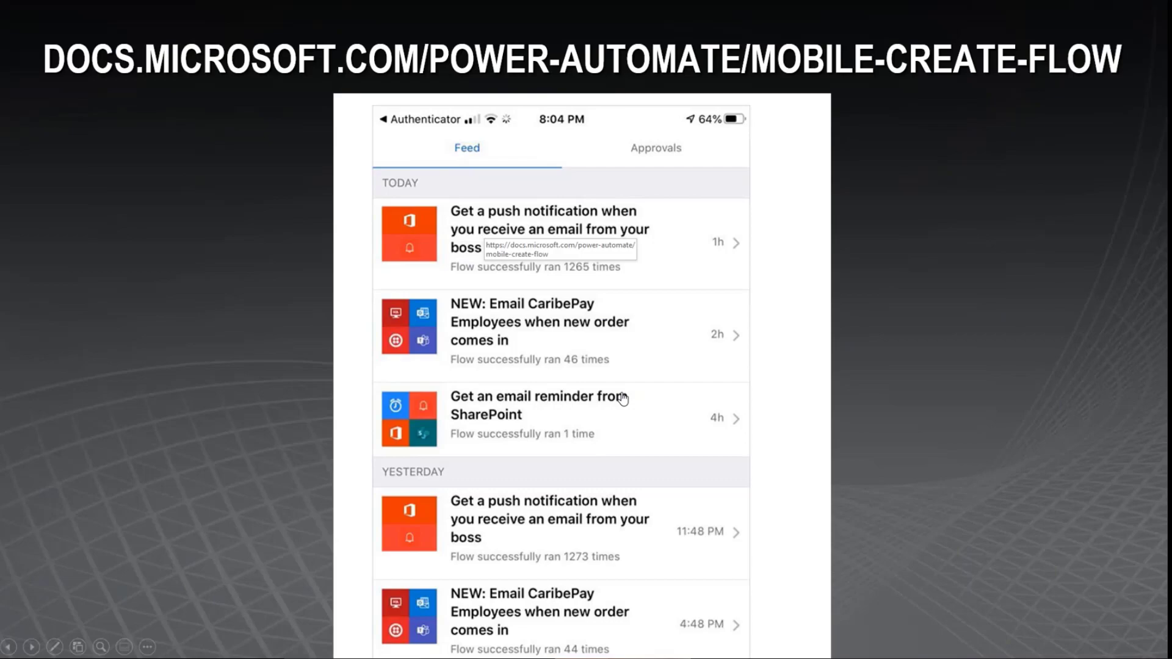
key(Left)
key(Left)
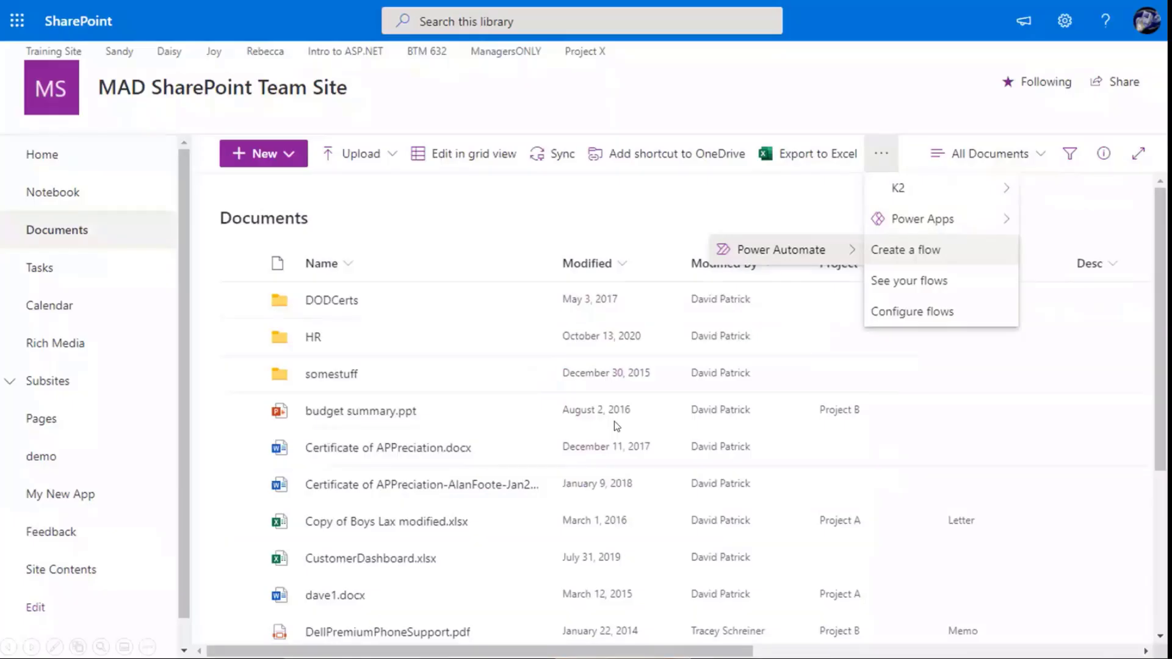
key(Right)
key(Right)
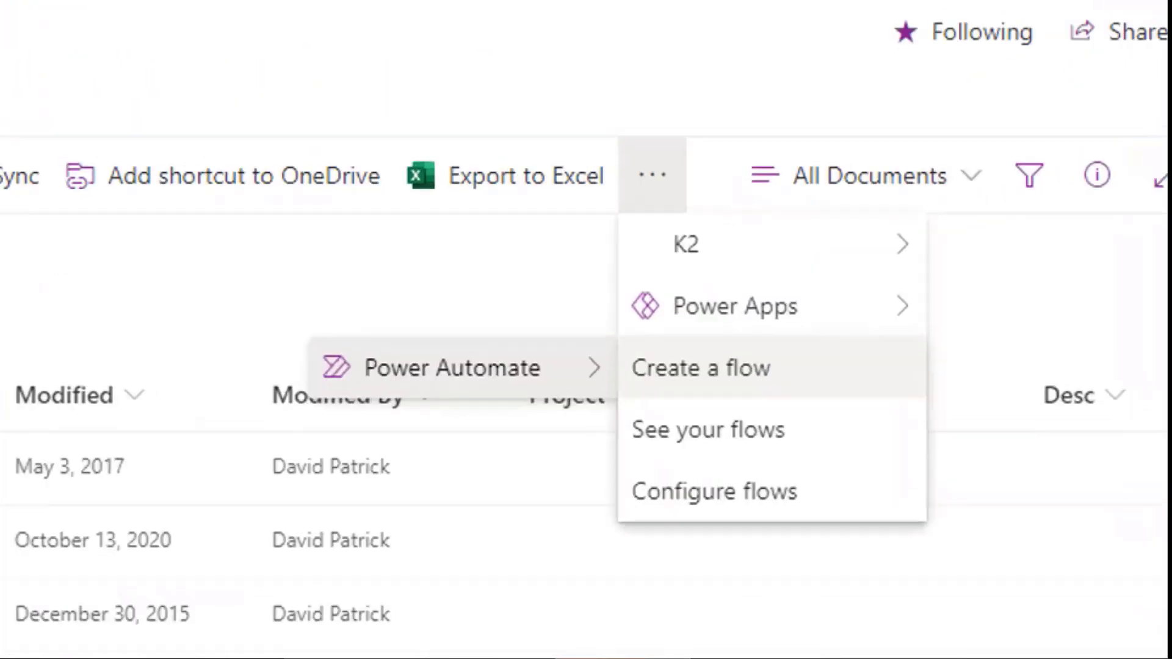
Circle the Documents library's Power Apps and Power Automate options and the list's NewFeedback column in red on the zoomed slides.
mouse_move(678, 130)
mouse_down()
mouse_move(592, 160)
mouse_move(646, 178)
mouse_move(530, 135)
mouse_move(640, 208)
mouse_move(611, 128)
mouse_up()
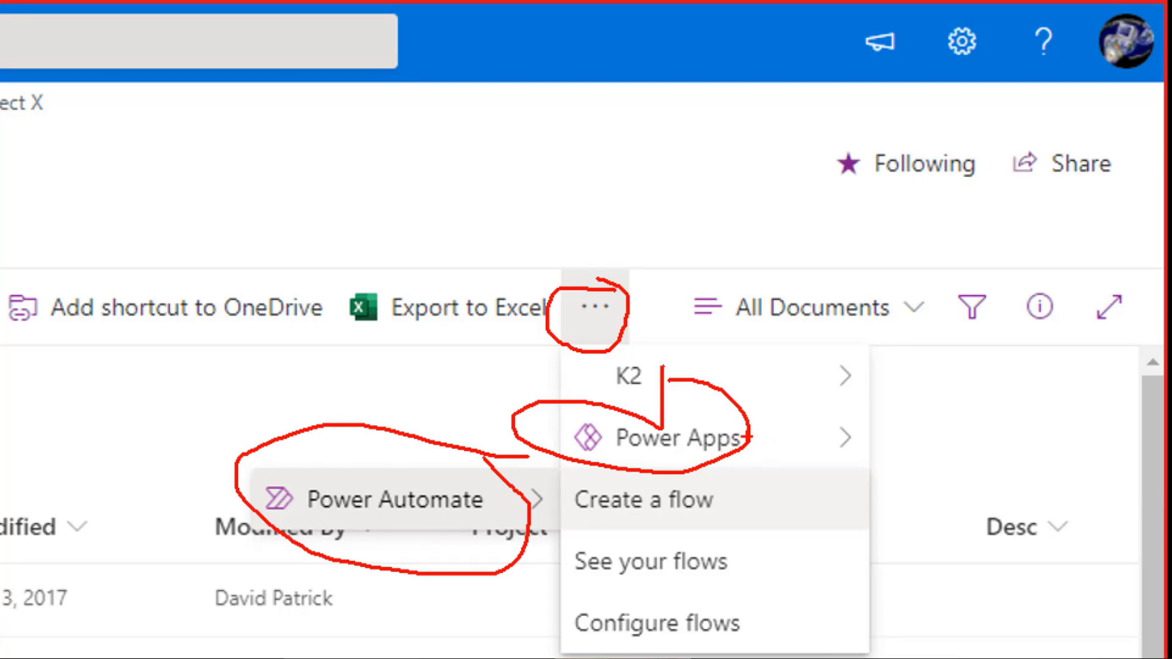
key(Escape)
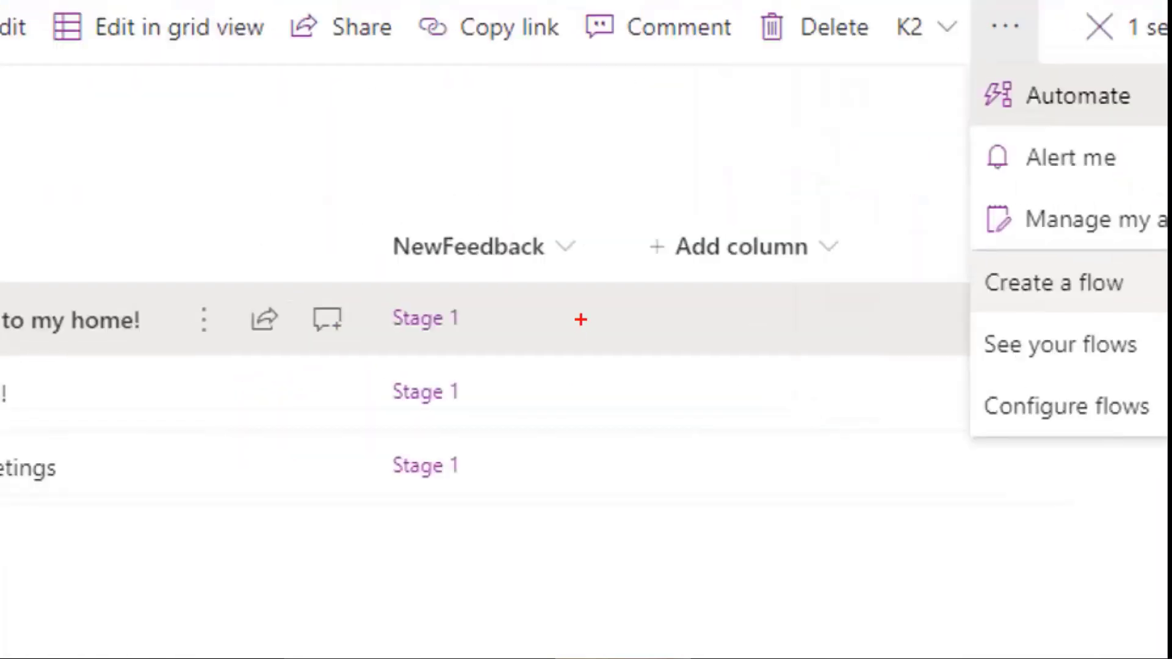
mouse_move(604, 198)
mouse_down()
mouse_move(492, 183)
mouse_move(393, 555)
mouse_move(552, 208)
mouse_up()
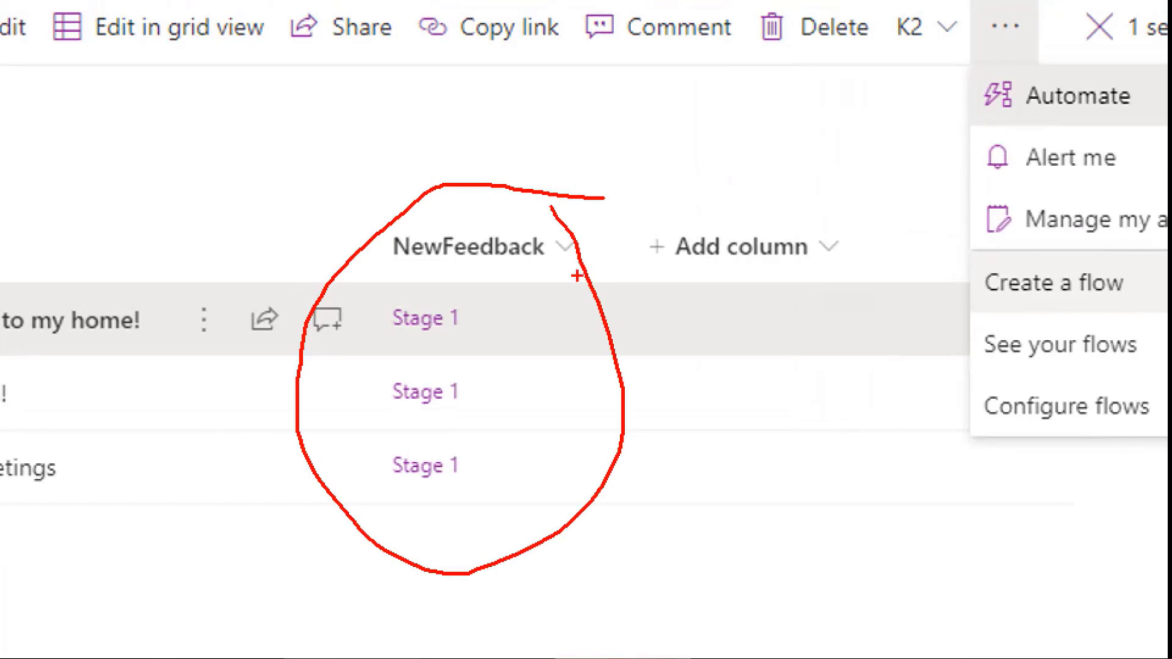
mouse_move(480, 177)
mouse_down()
mouse_move(498, 219)
mouse_move(524, 129)
mouse_up()
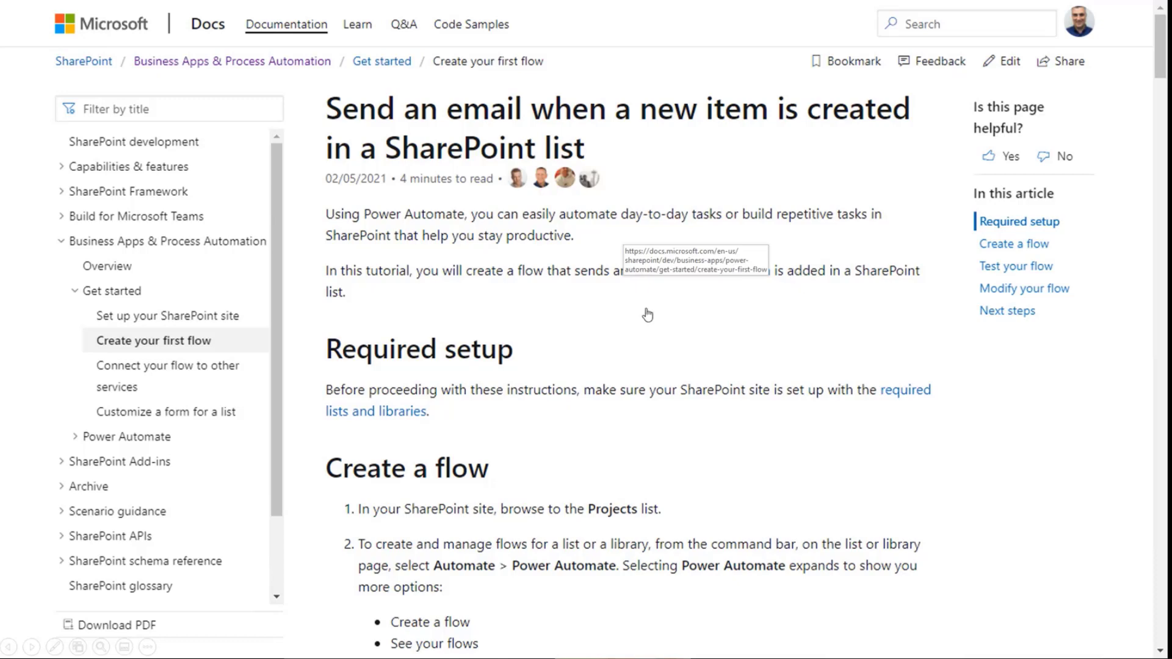
Open the tutorial on sending an email when a SharePoint list item is created, and read its required lists and libraries setup page.
click(666, 351)
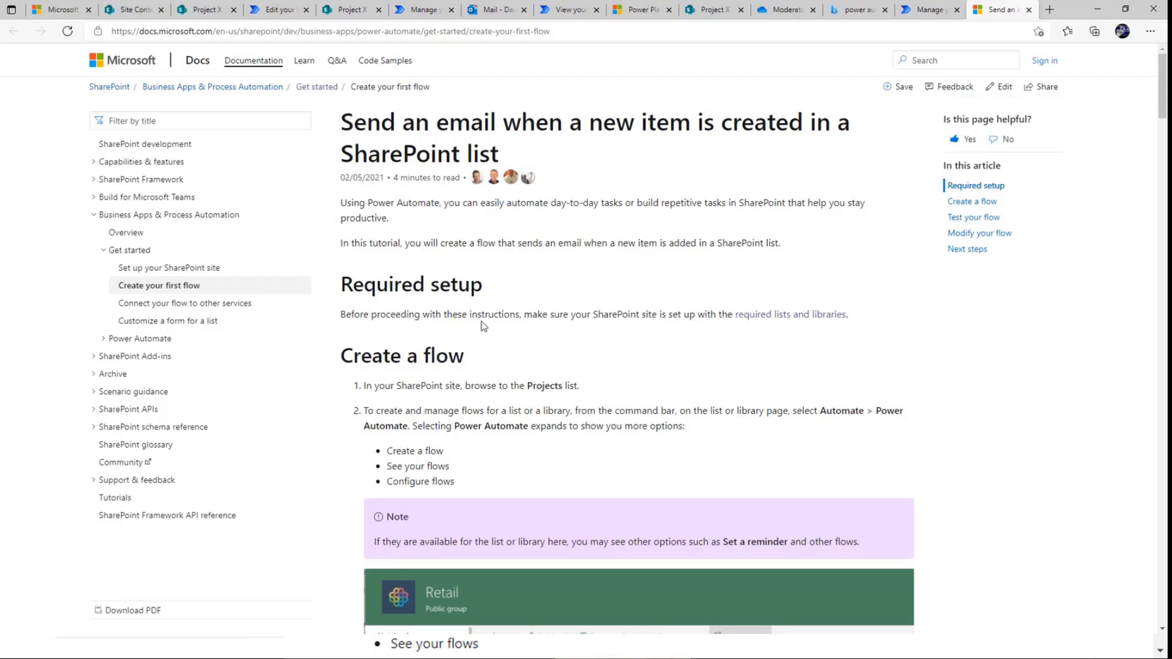
click(784, 315)
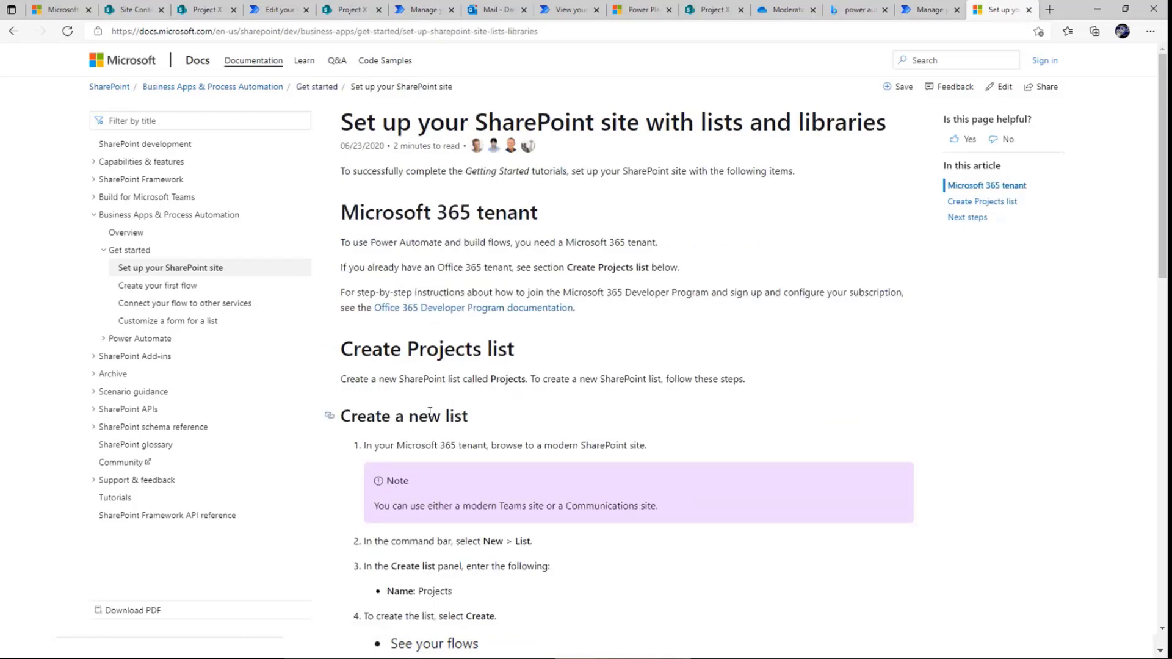
scroll(514, 457, down, 4)
scroll(514, 457, down, 1)
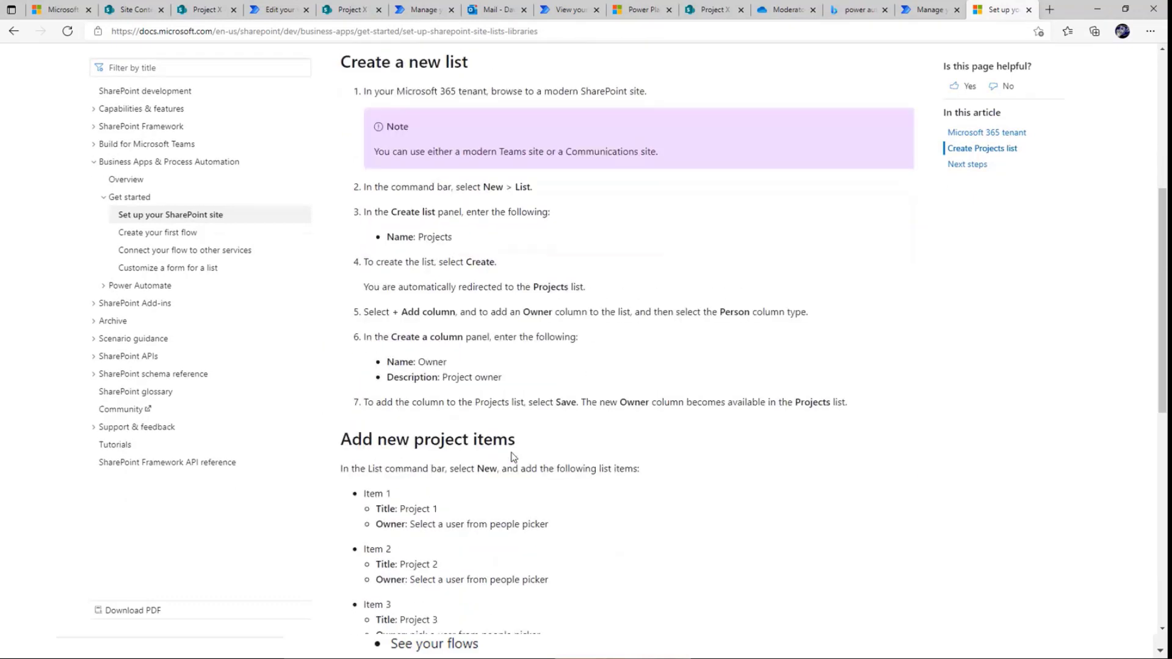
scroll(513, 458, down, 4)
scroll(516, 461, up, 6)
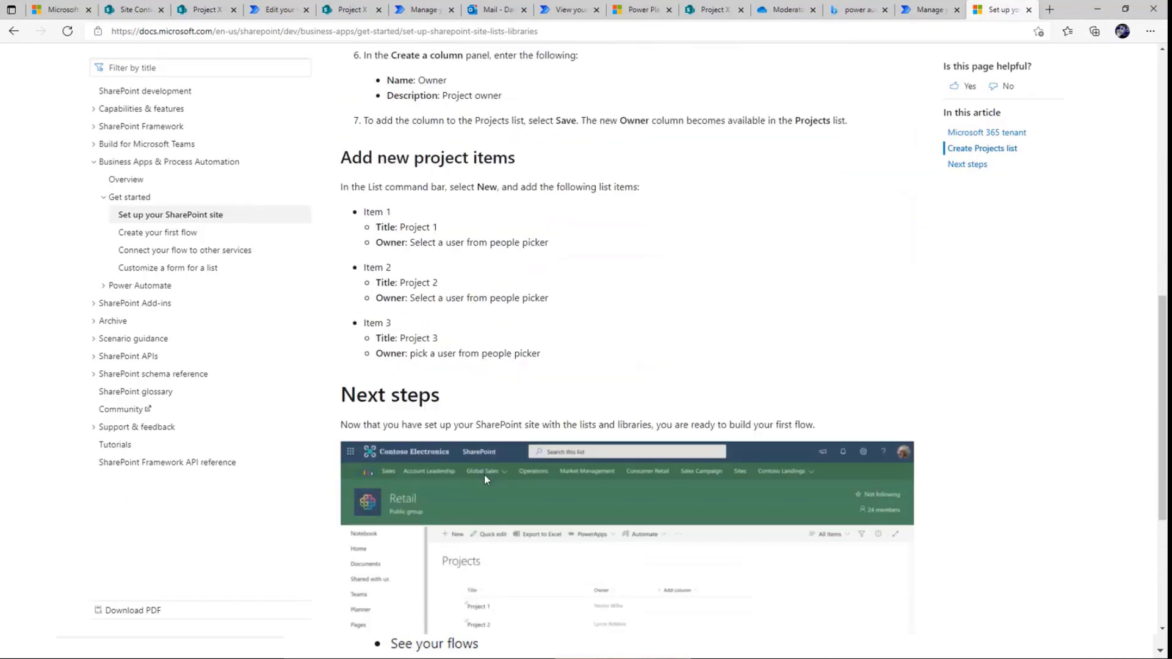
Open the linked Office 365 Developer Program documentation in a new tab, and go to its Join the Microsoft 365 Developer Program page.
scroll(522, 462, up, 3)
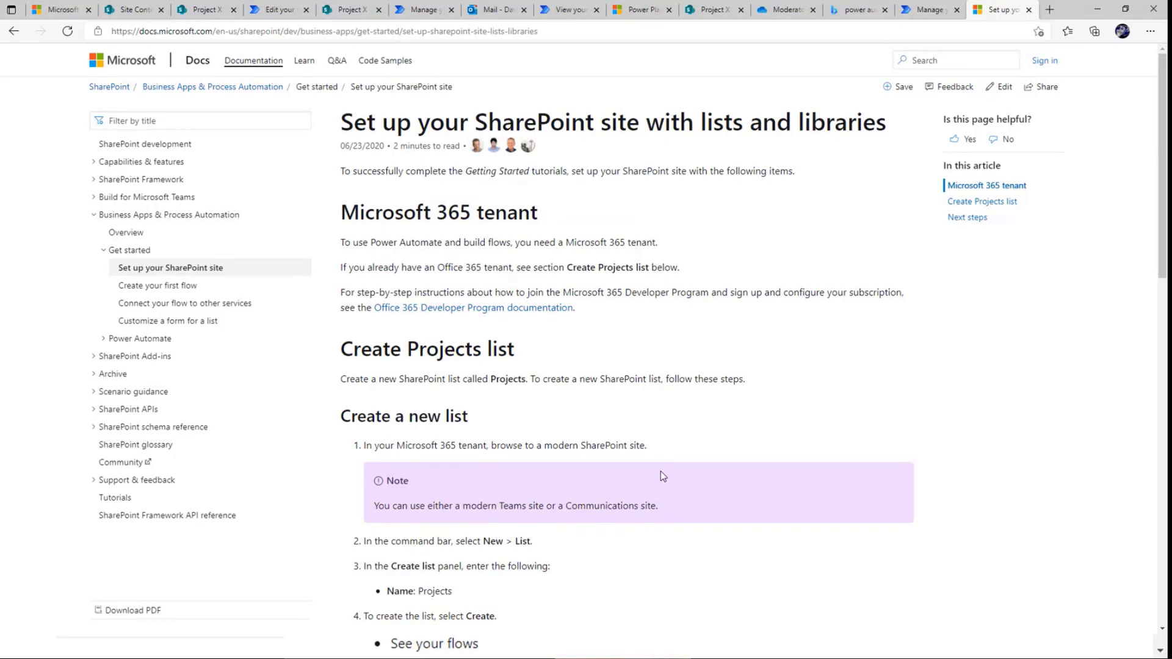
right_click(449, 315)
click(459, 325)
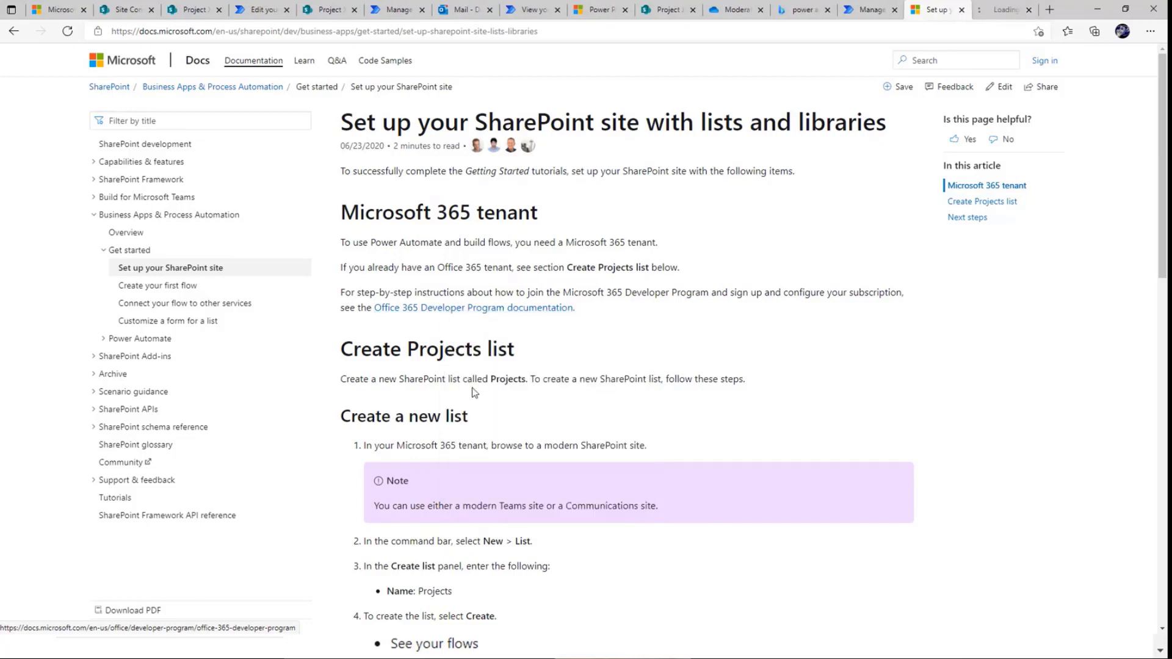
key(ctrl+Tab)
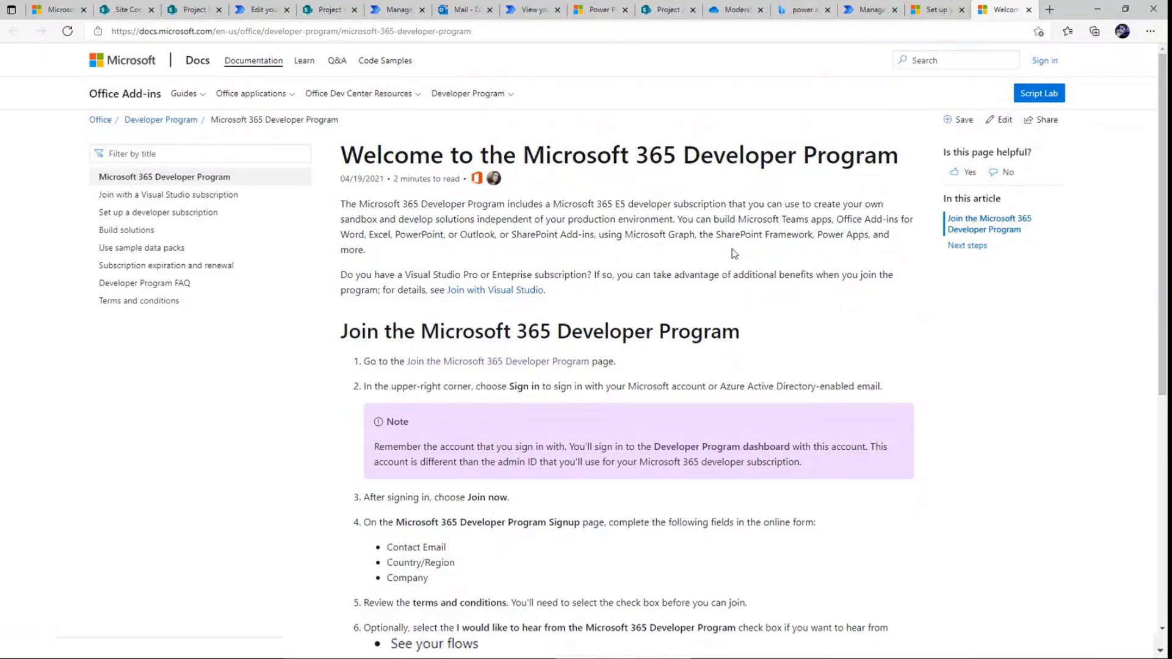
click(538, 362)
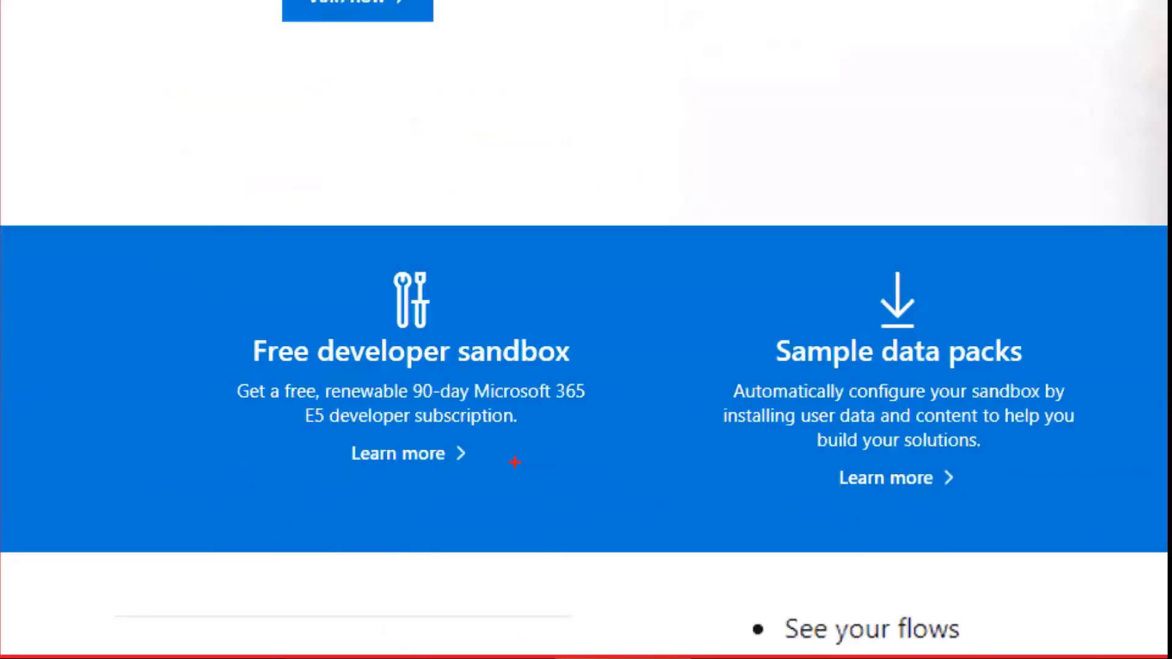
Circle the Free developer sandbox and Sample data packs offers in red on the zoomed Developer Program page.
drag(566, 330, 183, 332)
drag(628, 449, 450, 218)
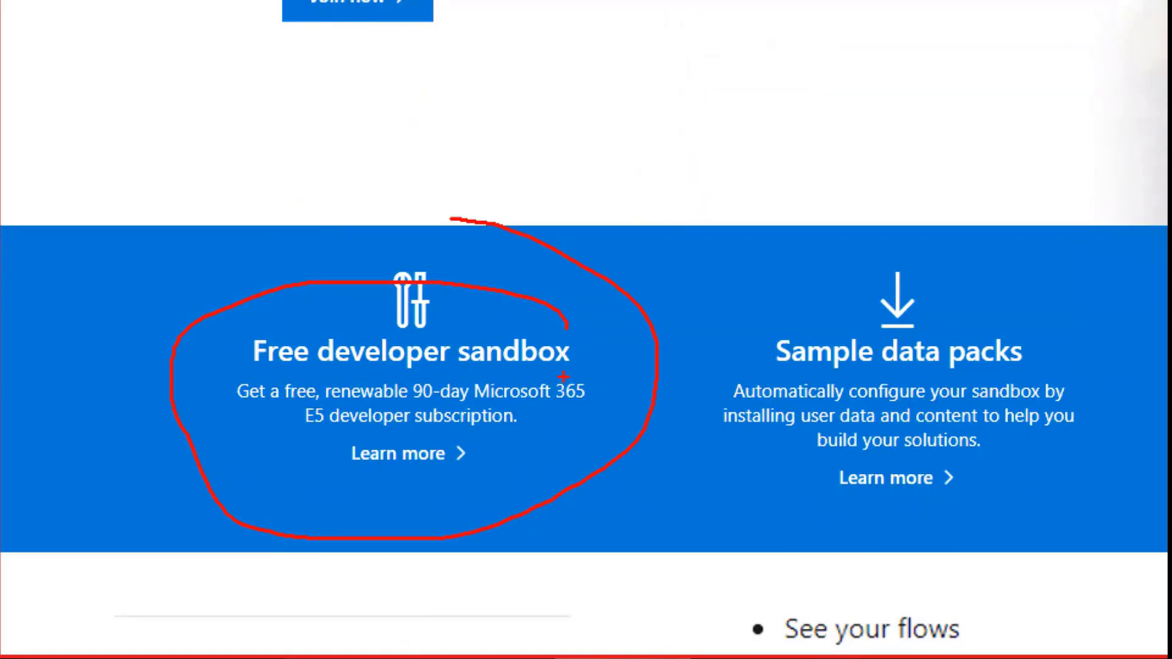
mouse_move(1129, 310)
mouse_down()
mouse_move(667, 413)
mouse_move(1125, 398)
mouse_up()
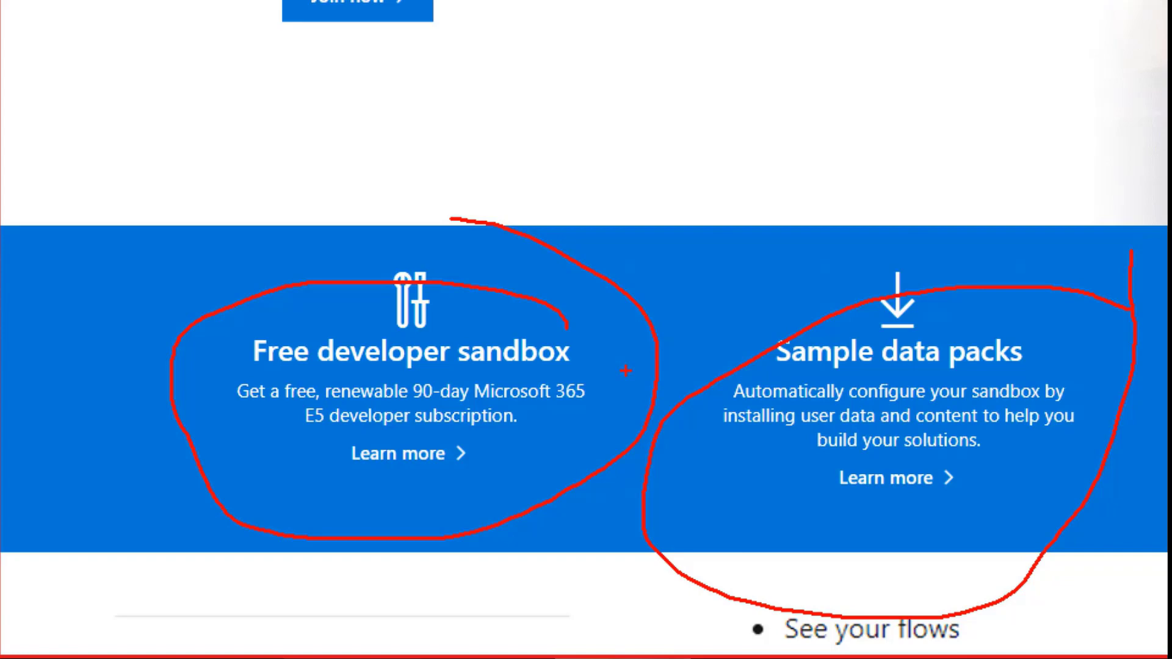
key(Escape)
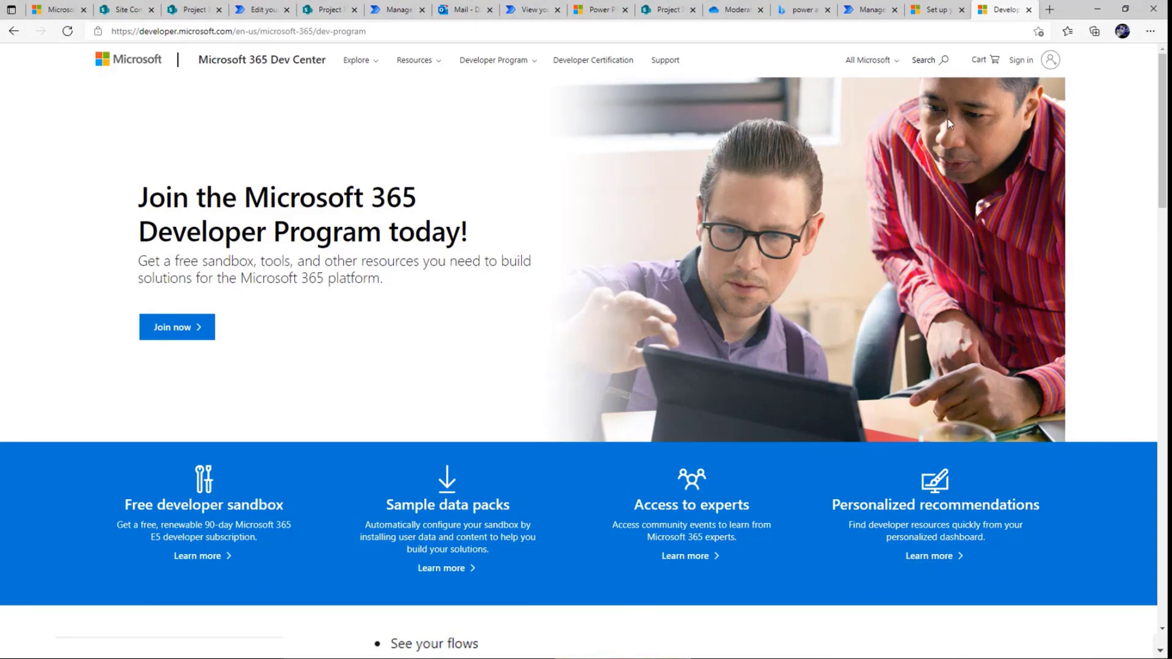
Close the Developer Program page and examine the Create Projects list instructions in the SharePoint site setup article.
click(1029, 11)
scroll(633, 298, down, 2)
scroll(633, 298, up, 2)
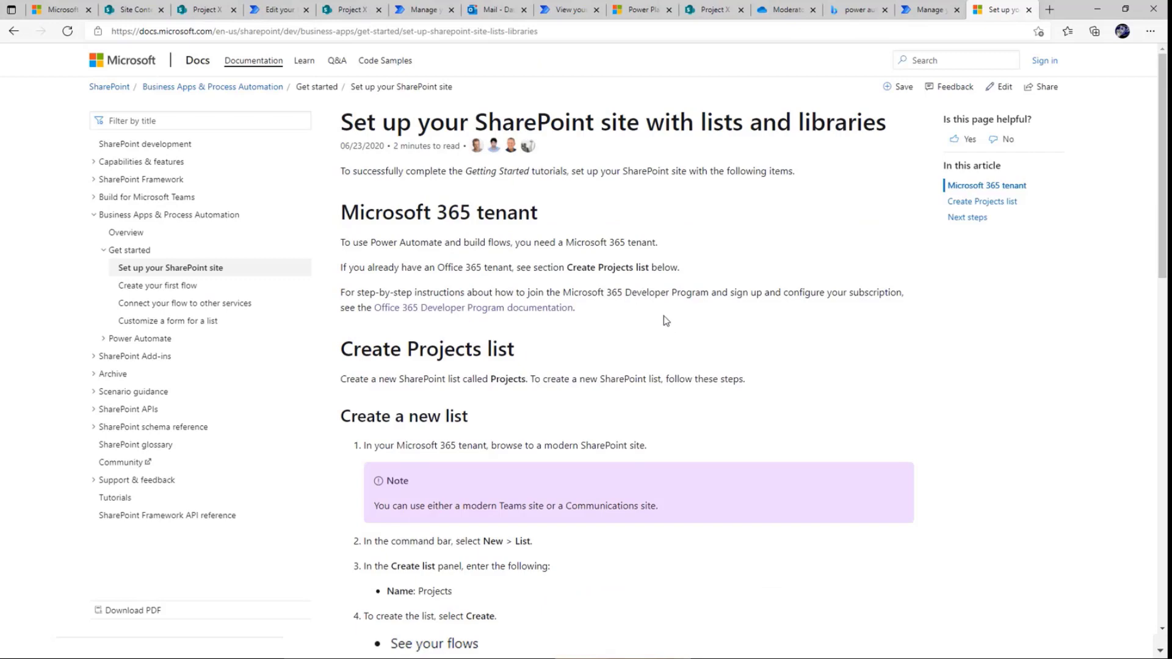
scroll(557, 311, down, 4)
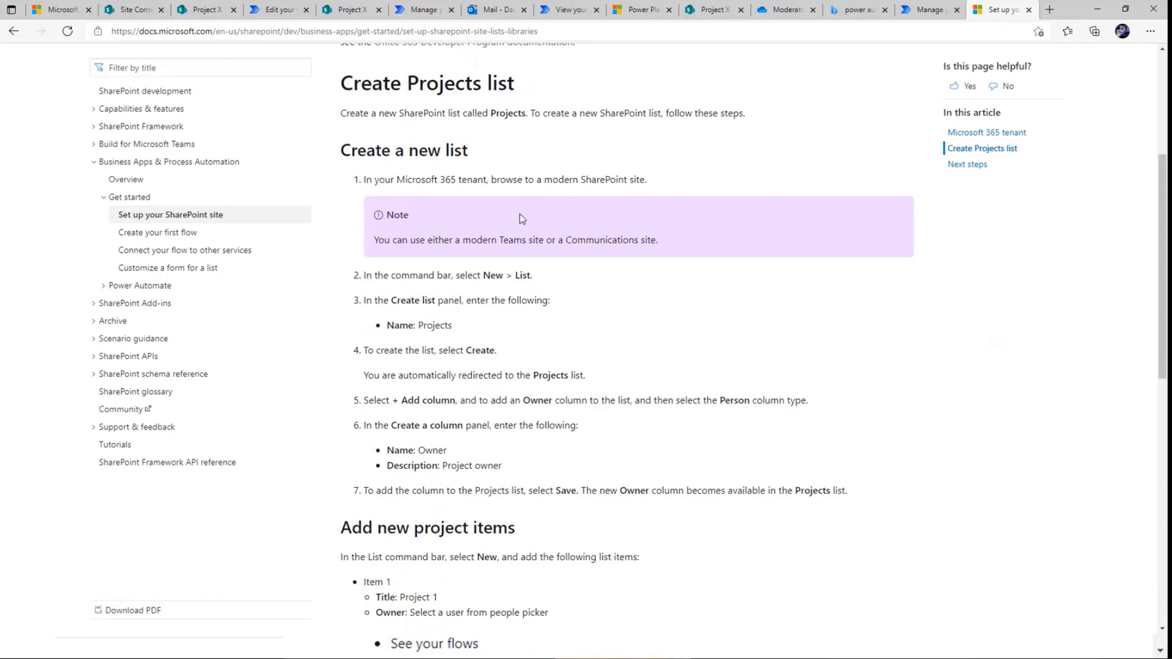
Switch to the Project X Documents library and circle its SharePoint web address and site name in red on the zoomed page.
click(200, 64)
click(207, 10)
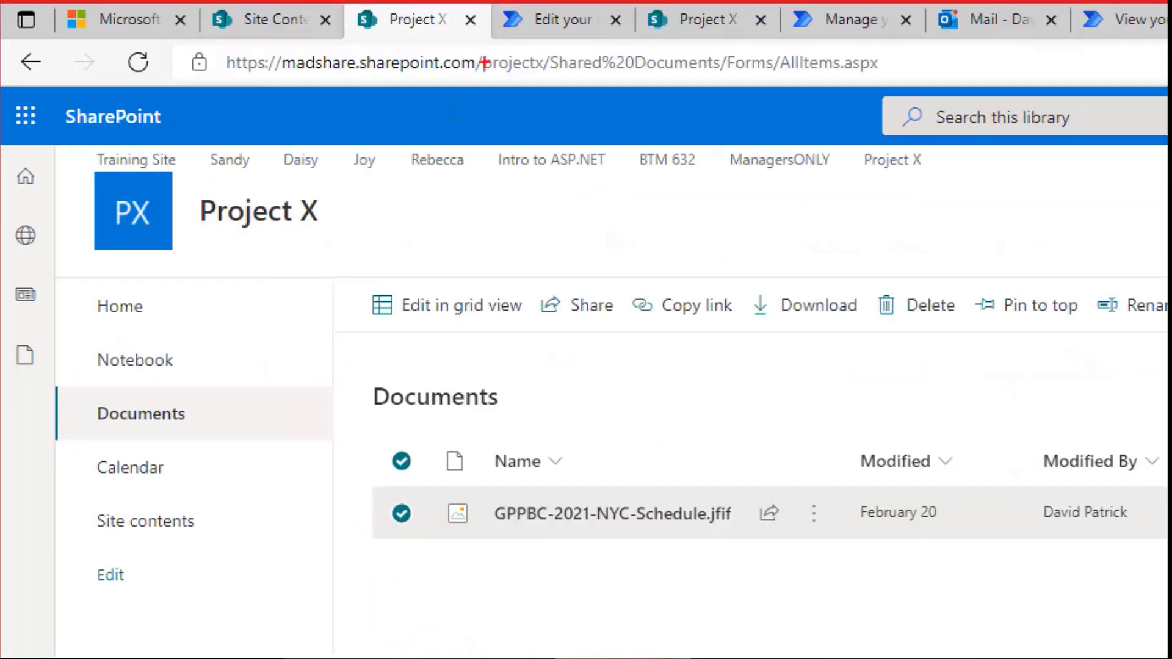
mouse_move(301, 58)
mouse_down()
mouse_move(555, 89)
mouse_move(447, 46)
mouse_up()
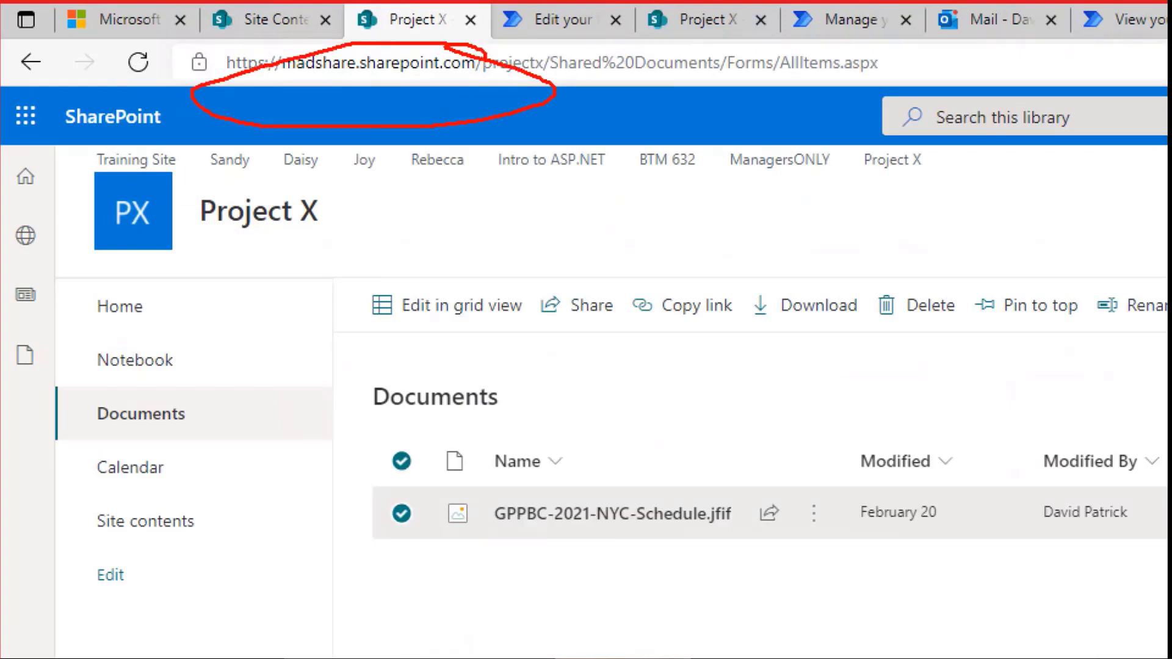
mouse_move(321, 181)
mouse_down()
mouse_move(76, 165)
mouse_move(415, 244)
mouse_move(259, 161)
mouse_up()
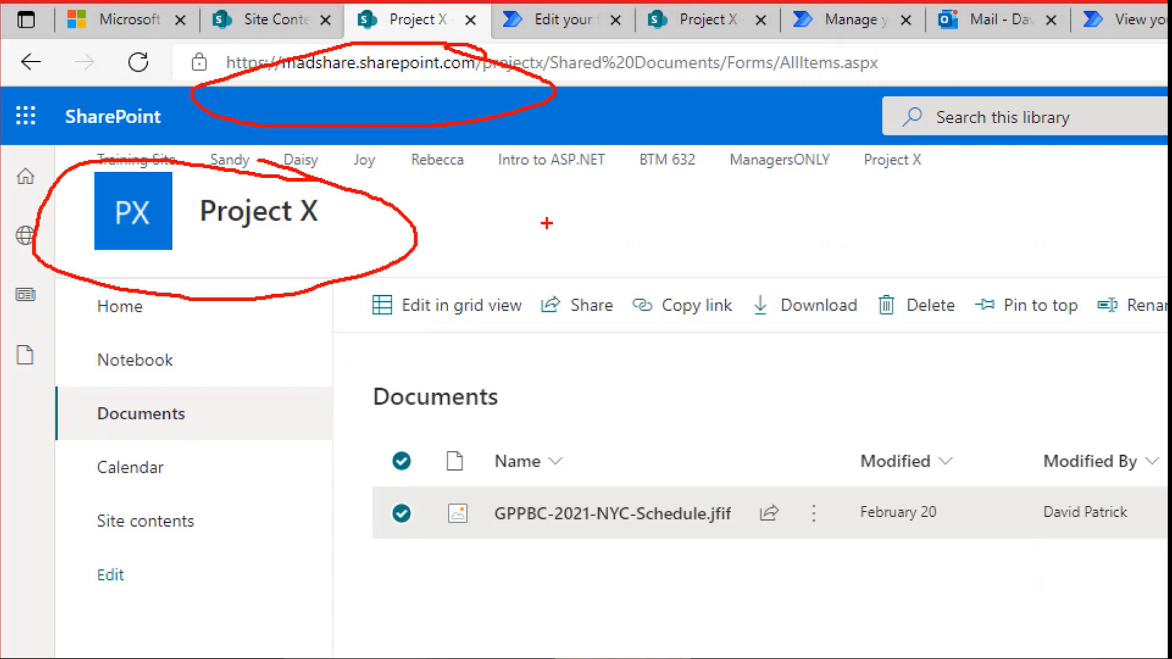
key(Escape)
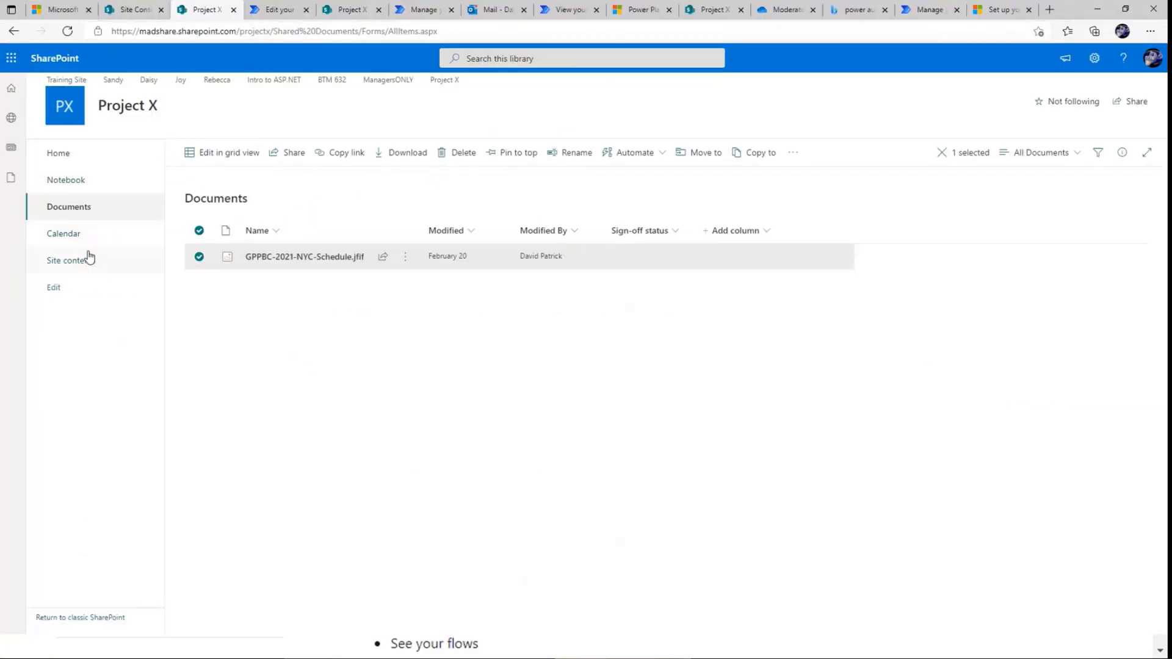
Open the Projects list from the Project X site contents, and point out its ABC, XYZ and Beer tasting items by selecting them.
click(72, 263)
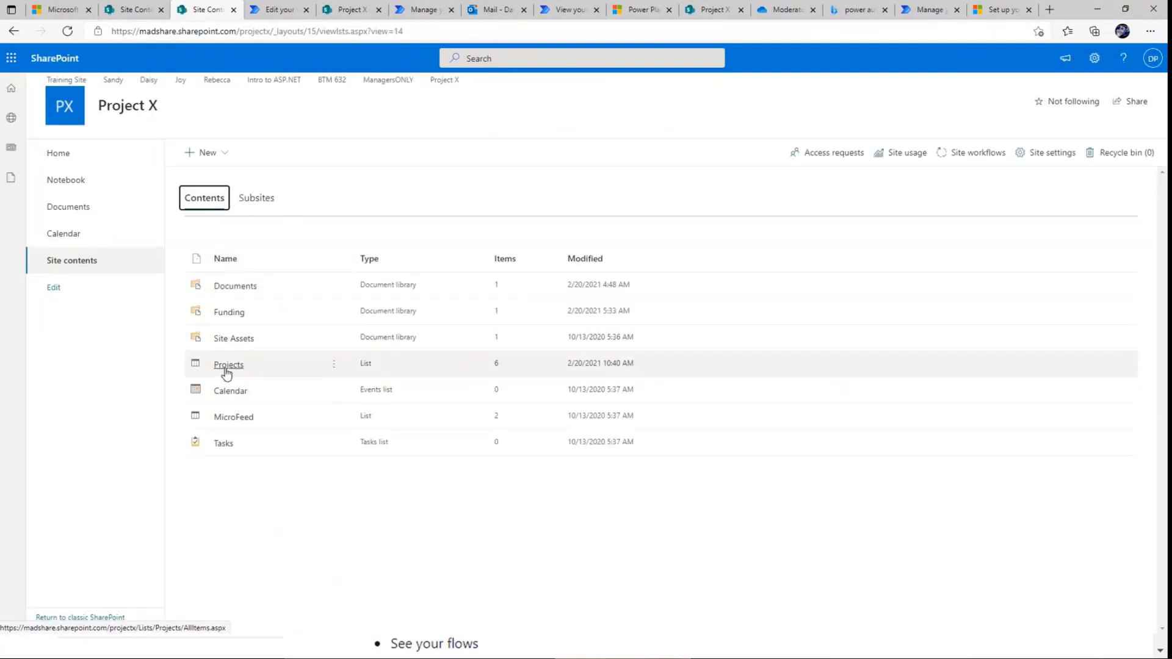
click(226, 368)
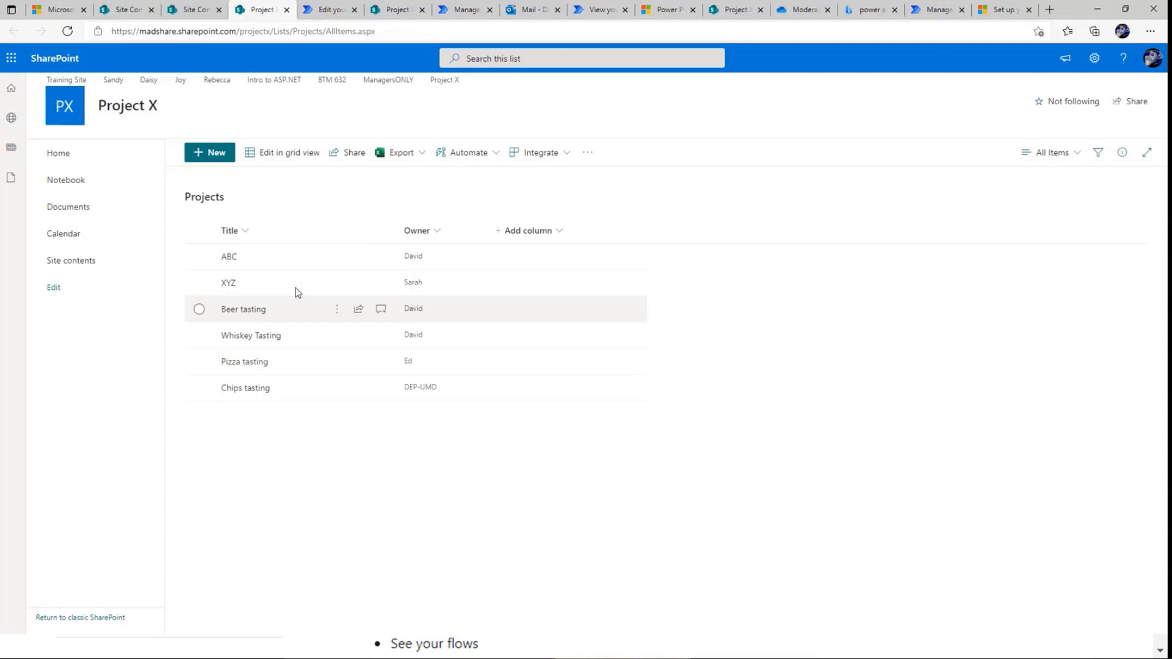
click(283, 263)
click(287, 284)
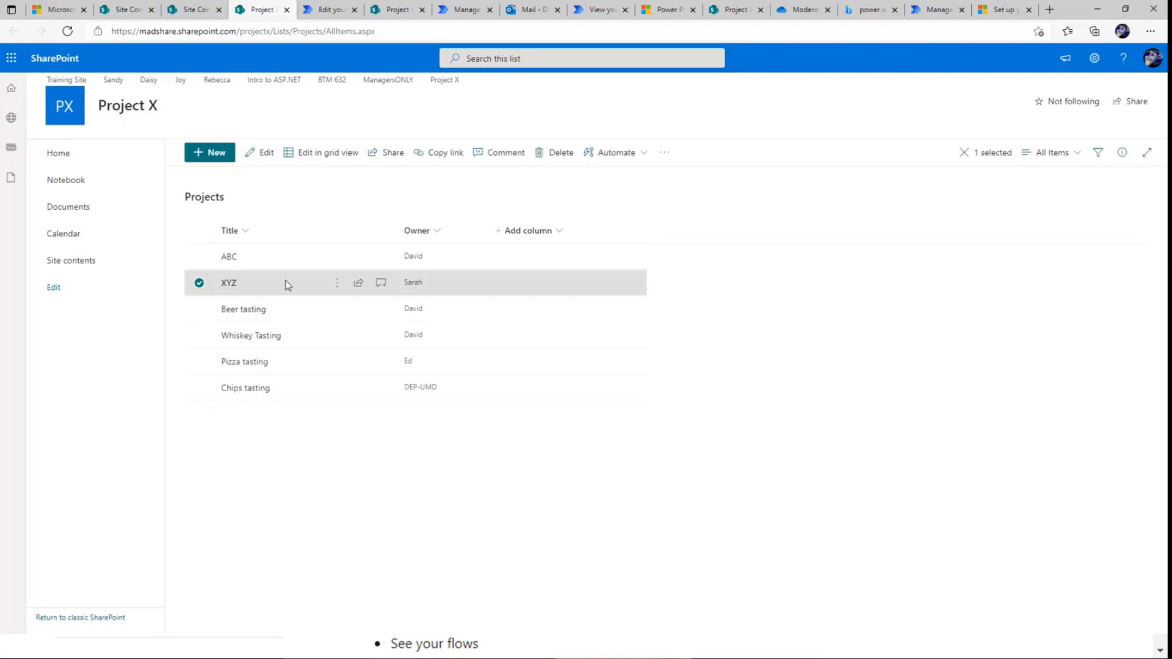
click(286, 265)
click(292, 282)
click(298, 309)
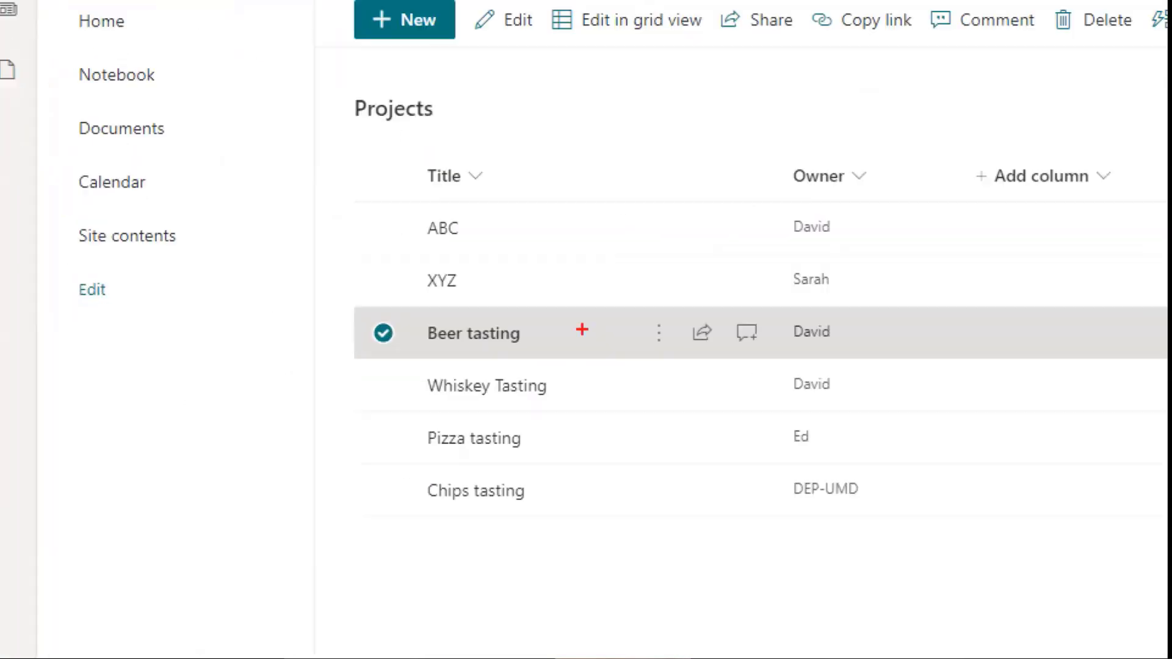
Tick the Beer tasting, Whiskey Tasting and Pizza tasting items in red on the zoomed Projects list.
drag(582, 329, 635, 279)
drag(583, 389, 614, 354)
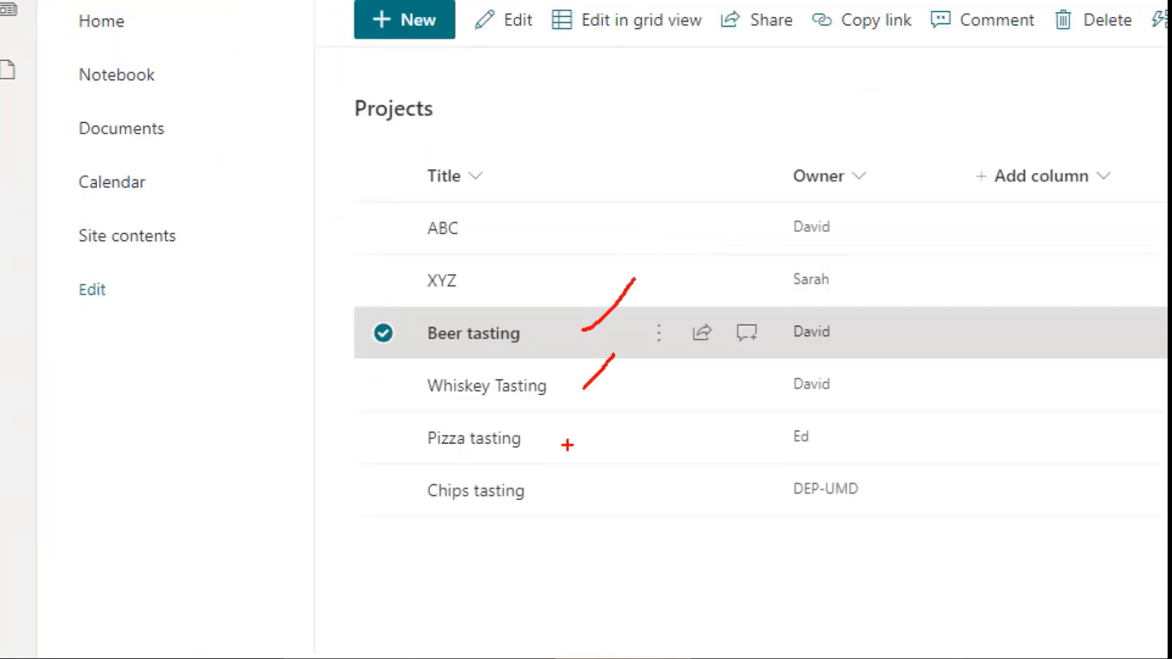
drag(567, 445, 661, 416)
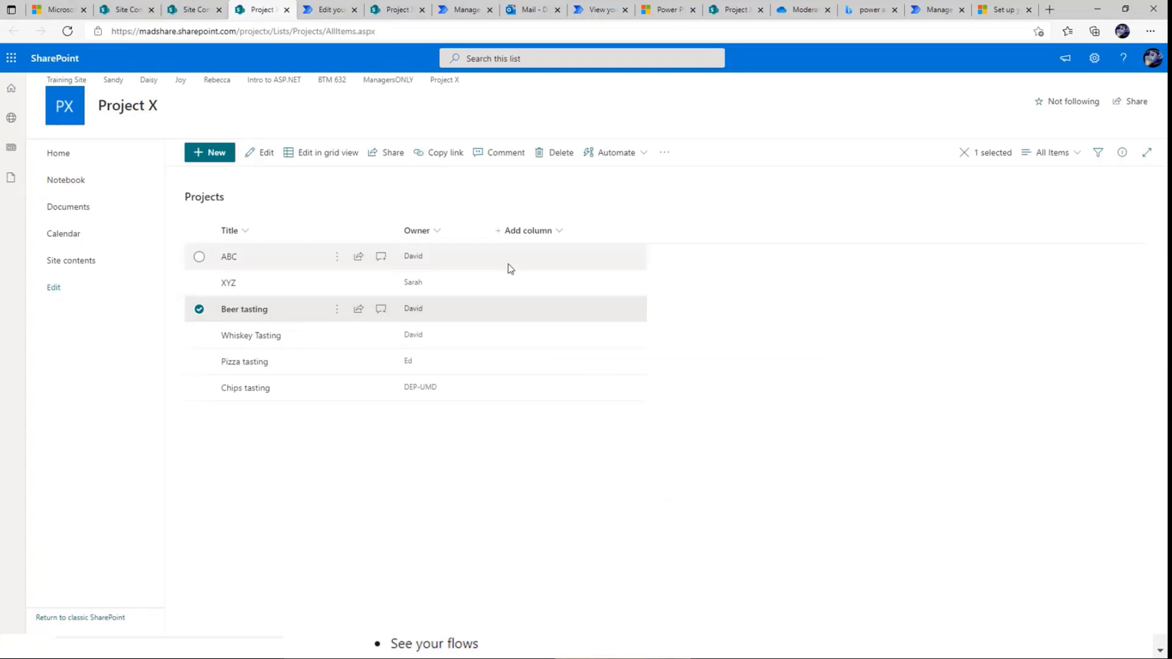
Return to the SharePoint site setup article and examine its Add new project items and Next steps sections.
click(1002, 9)
scroll(621, 257, down, 5)
scroll(619, 267, down, 2)
scroll(558, 144, up, 2)
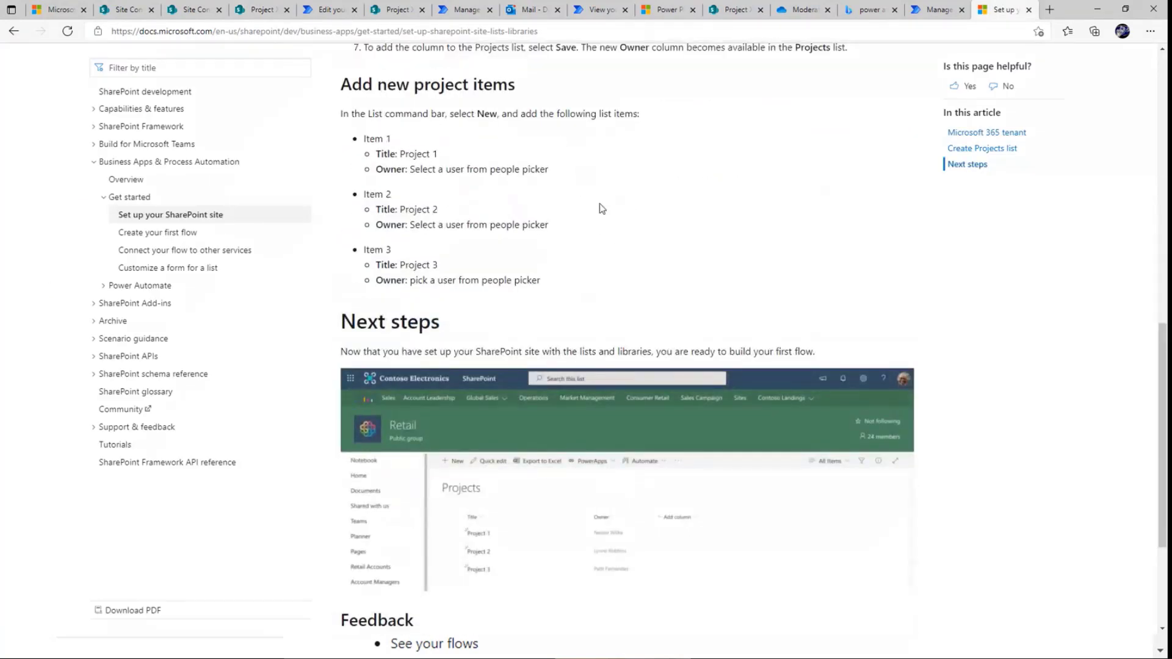
scroll(600, 204, down, 3)
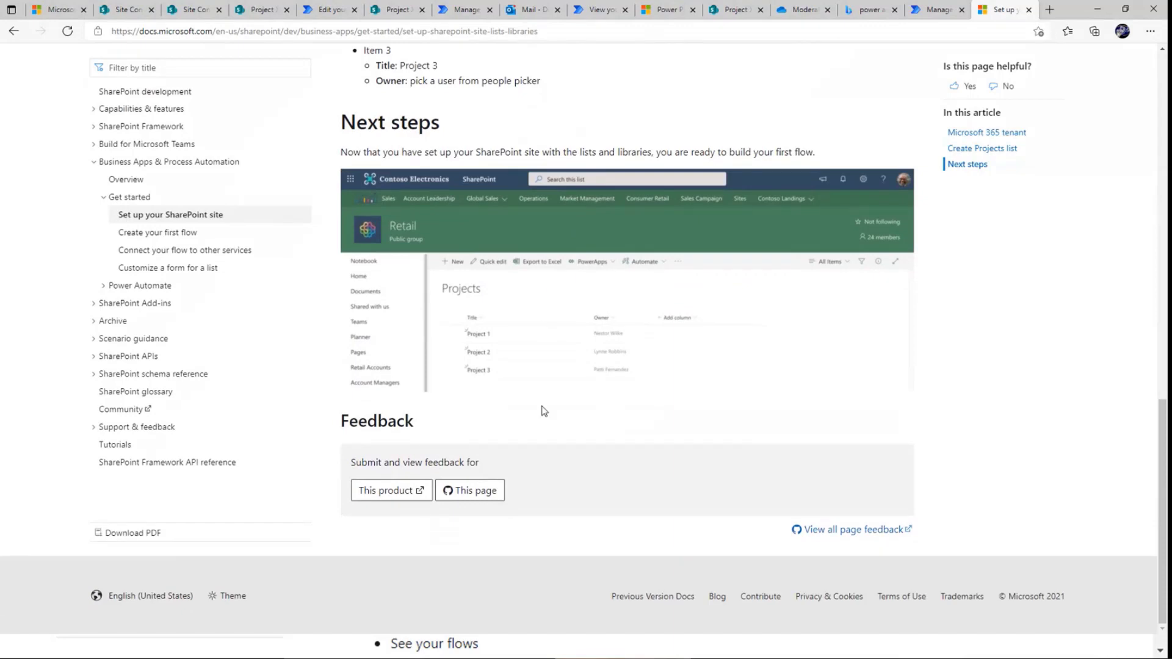
scroll(540, 417, up, 10)
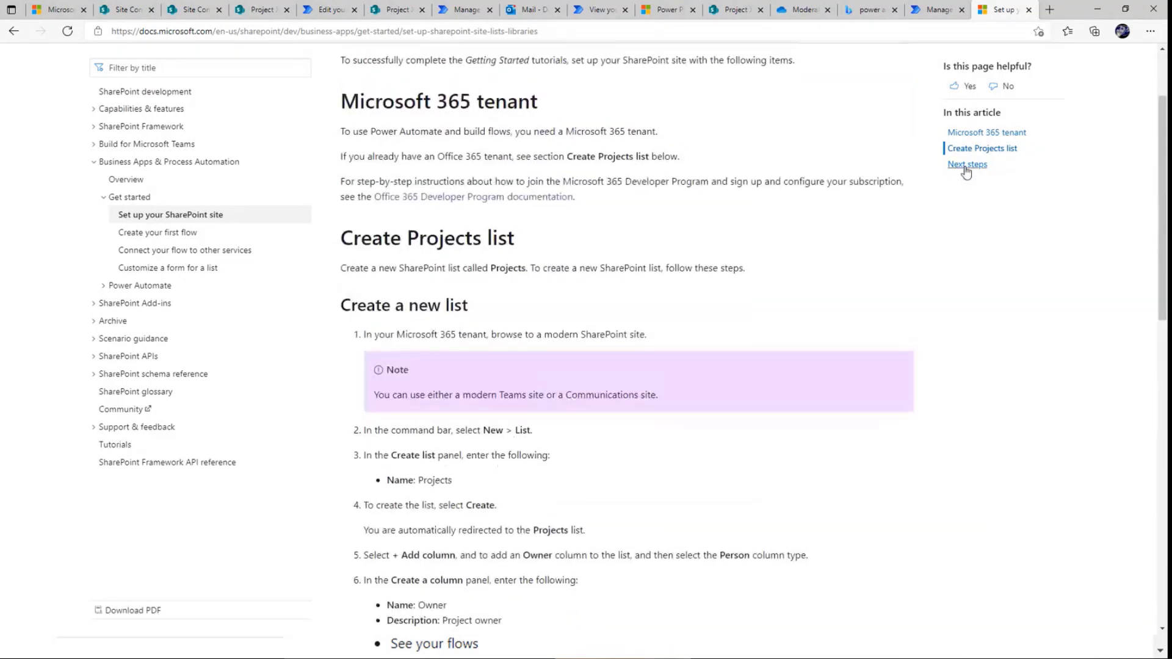
click(968, 164)
scroll(589, 306, up, 4)
scroll(589, 311, down, 4)
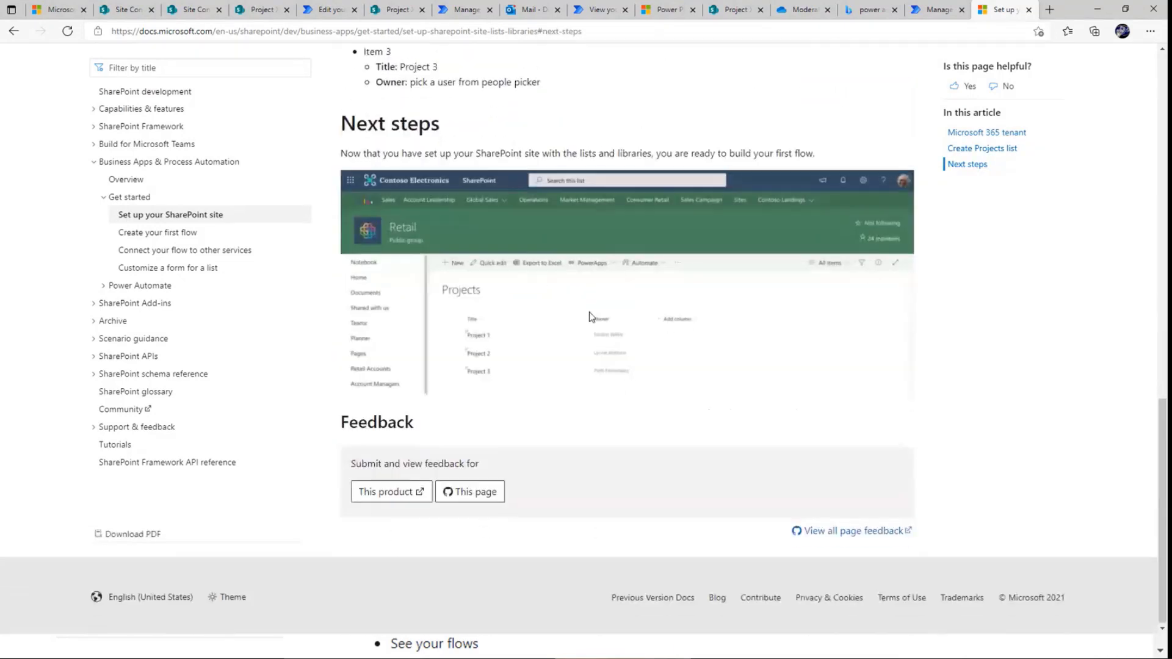
scroll(588, 313, up, 6)
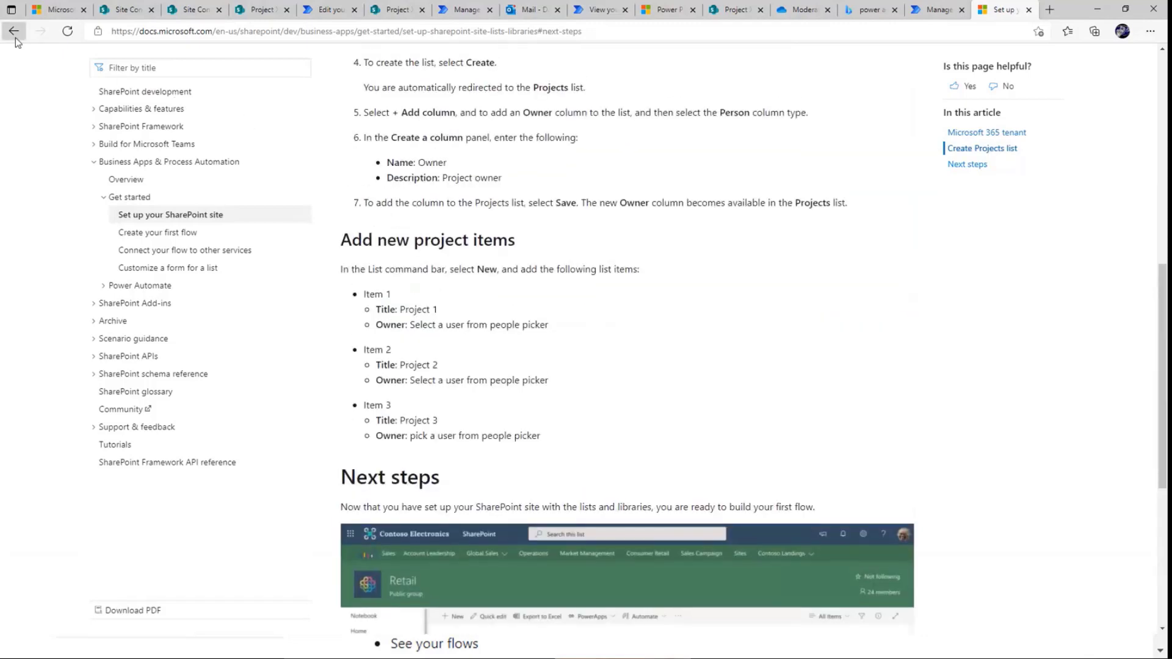
click(15, 37)
scroll(515, 309, down, 12)
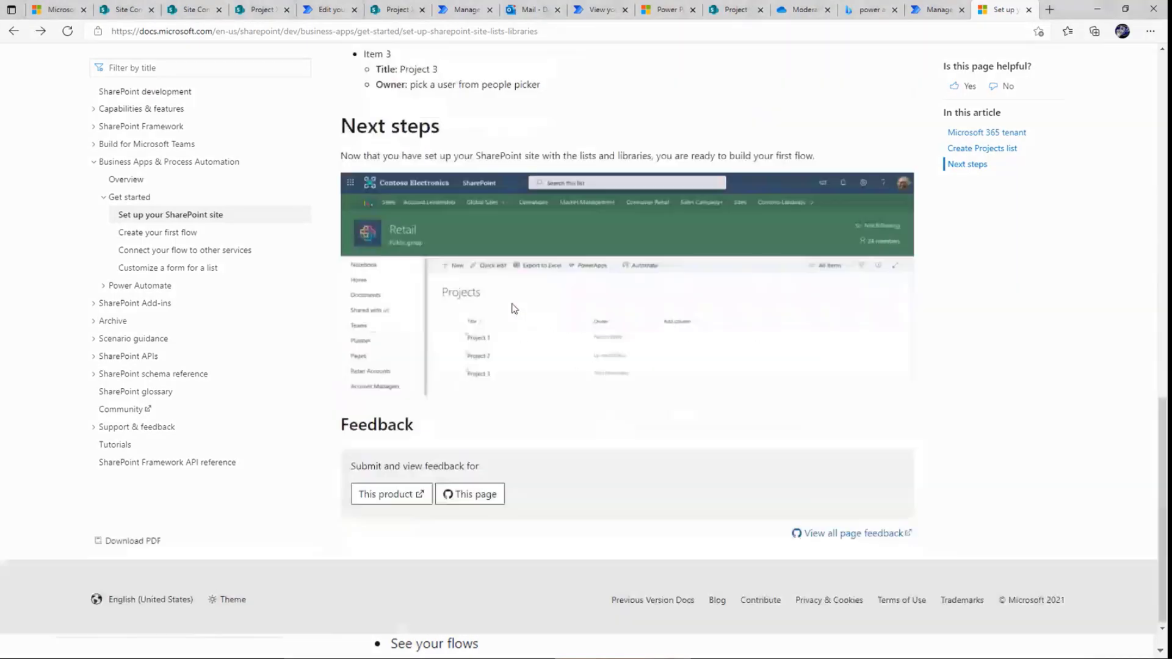
Go back to the tutorial on emailing when a list item is created, and read its Create a flow steps on templates and connections.
click(14, 32)
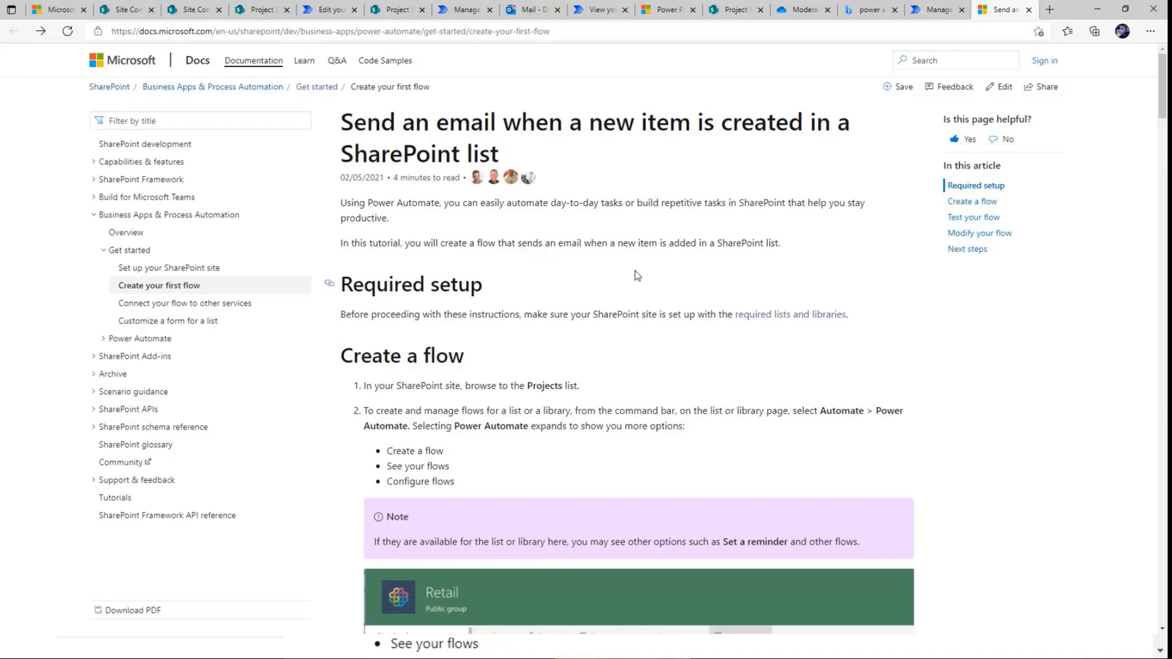
scroll(637, 276, down, 6)
scroll(638, 276, up, 5)
scroll(638, 272, up, 1)
scroll(637, 273, down, 2)
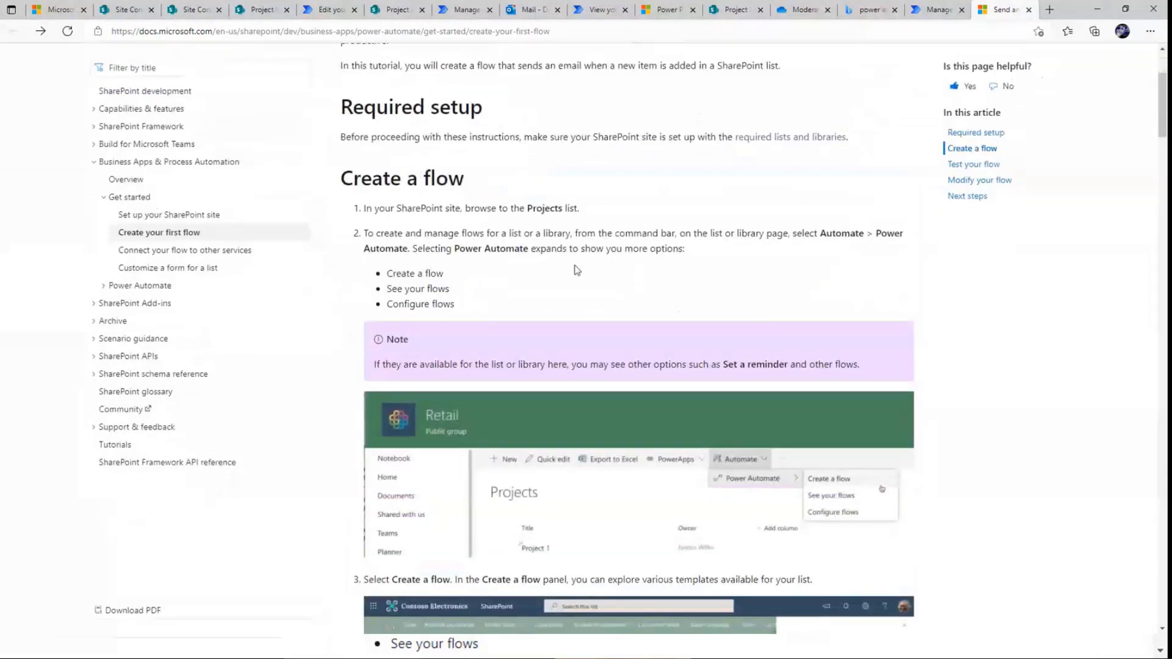
scroll(536, 289, down, 1)
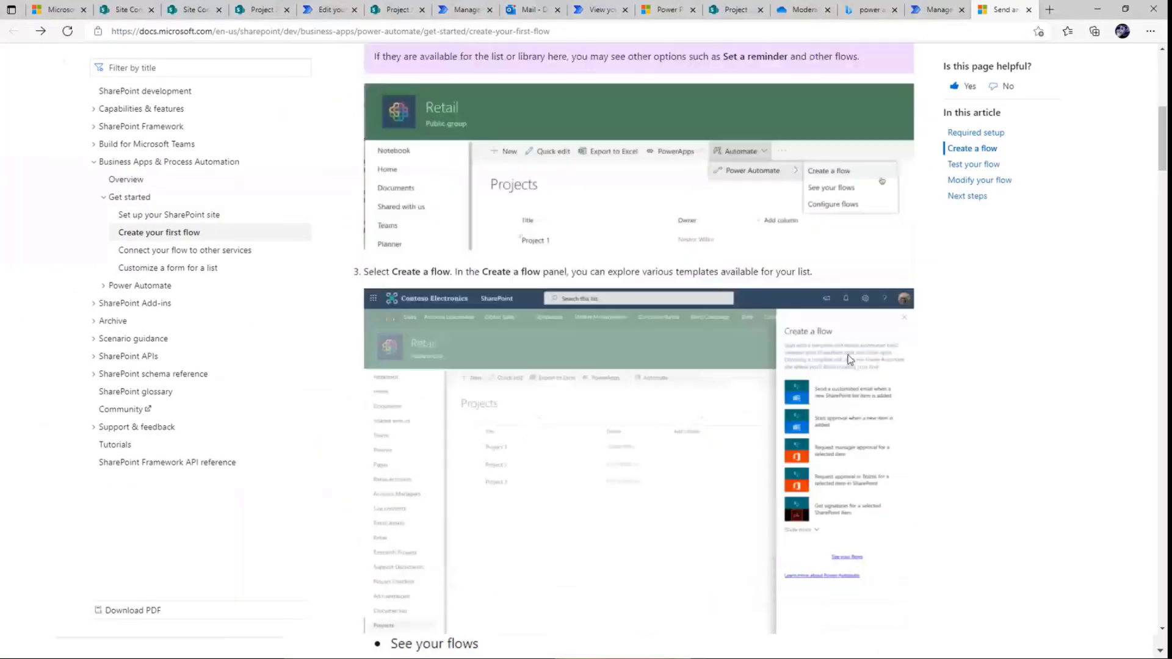
scroll(850, 359, down, 1)
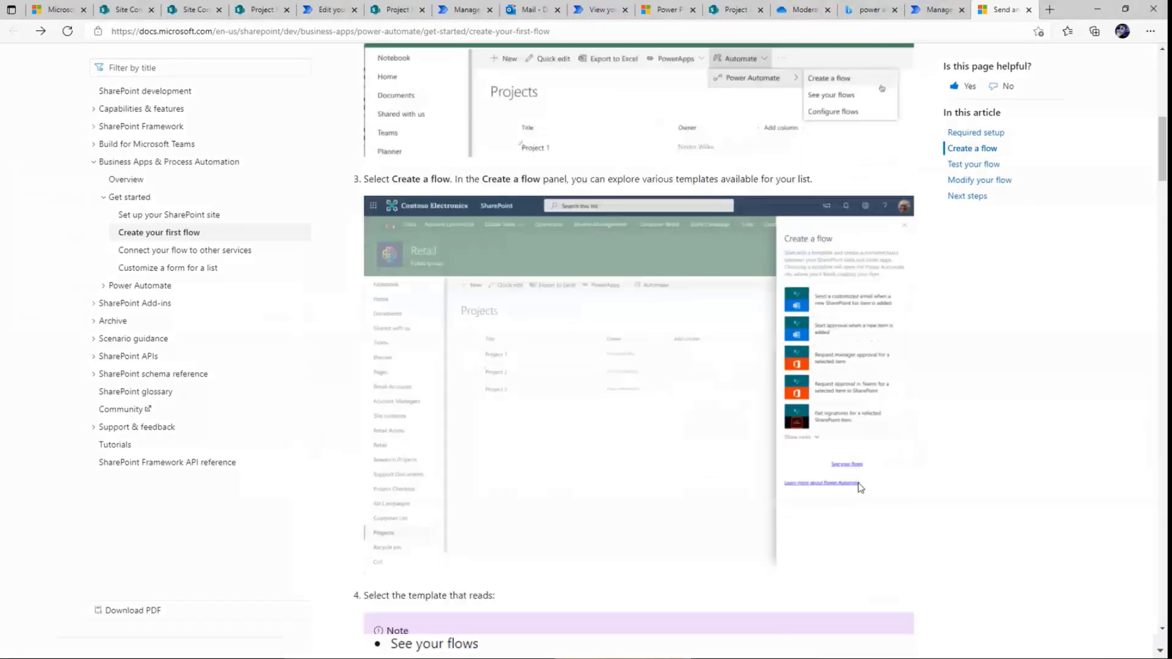
scroll(453, 402, down, 8)
scroll(608, 462, down, 4)
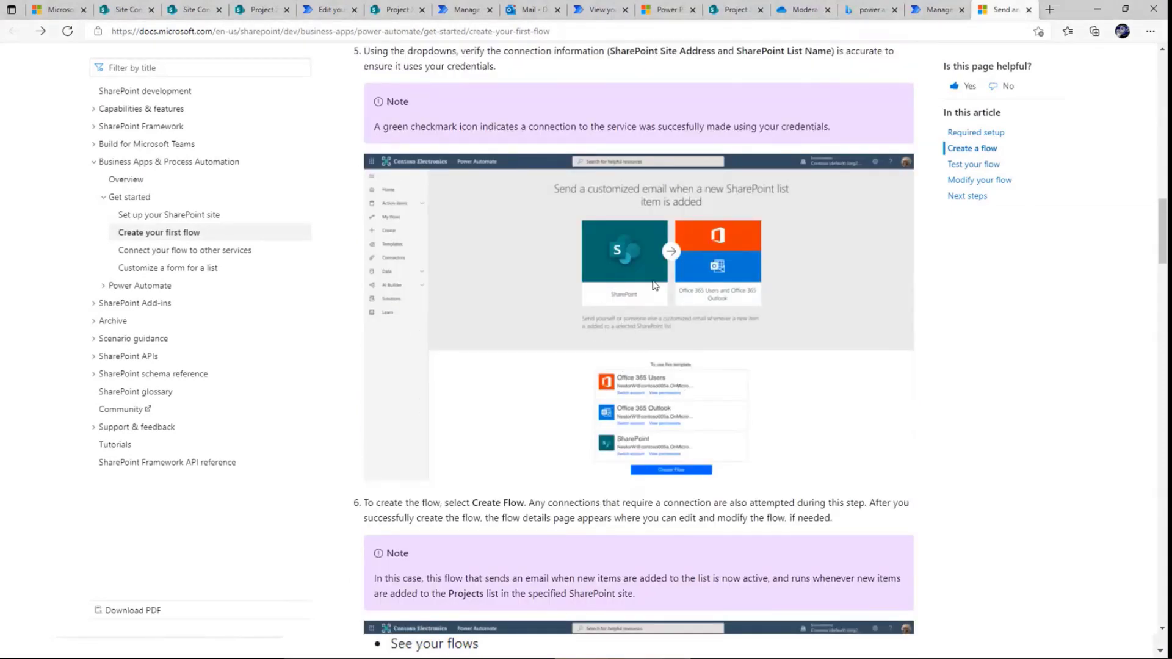
Read the tutorial's steps on editing the Send Email action, testing the flow and modifying it with the owner information.
scroll(683, 390, down, 7)
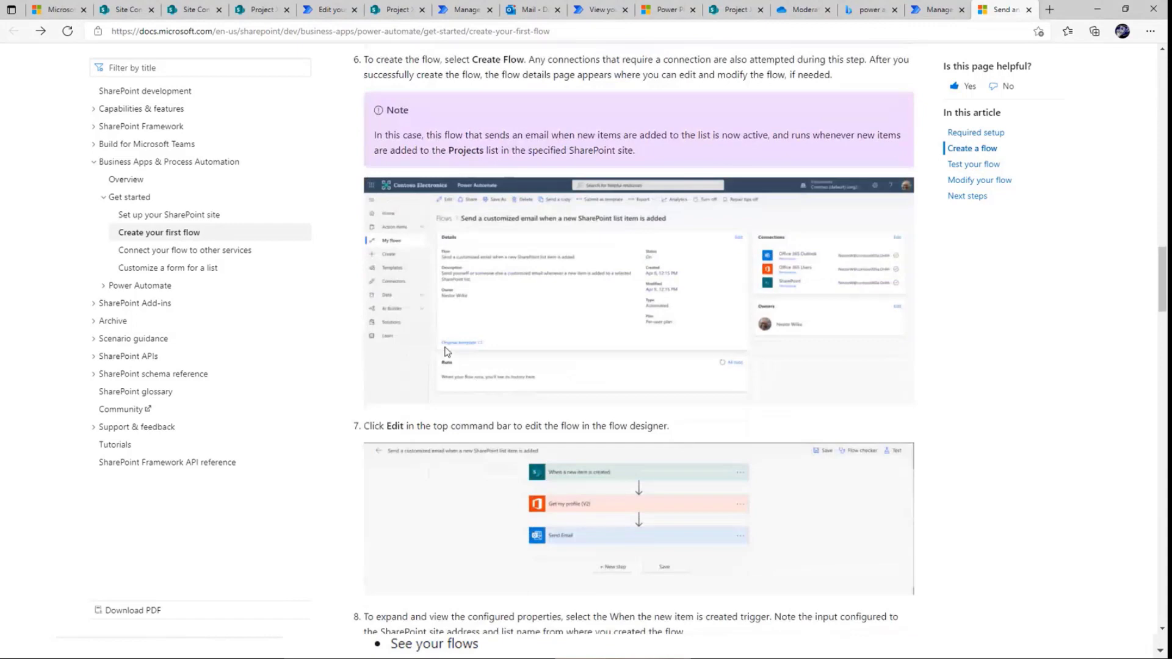
scroll(662, 345, down, 1)
scroll(629, 329, down, 3)
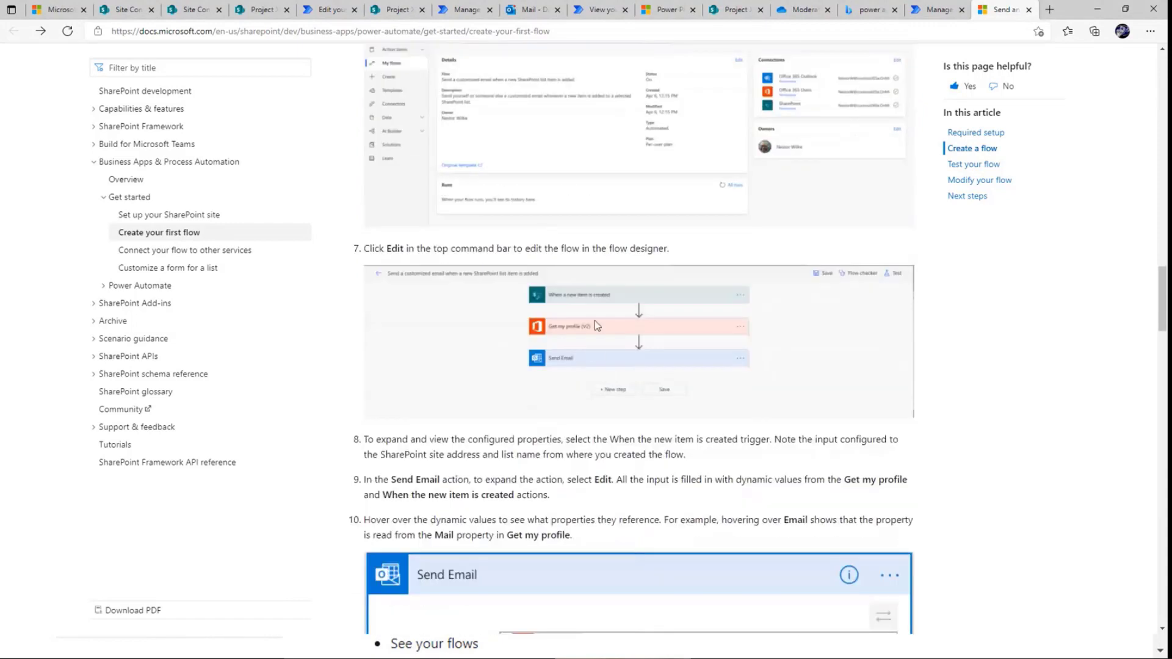
scroll(625, 385, down, 6)
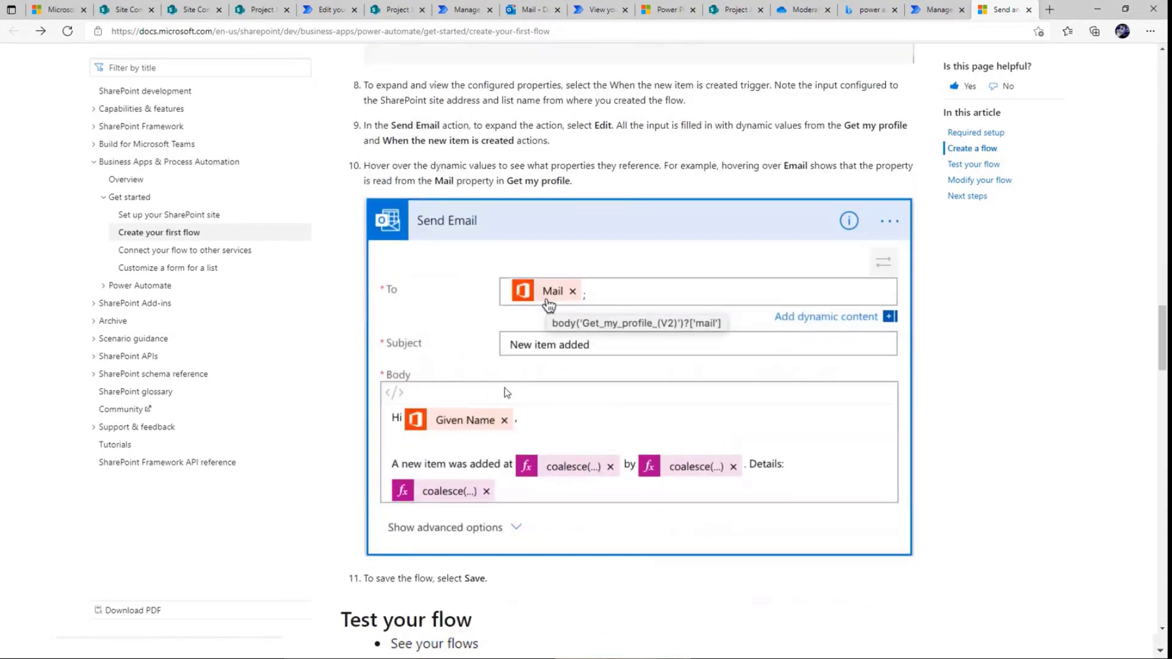
scroll(482, 391, down, 9)
scroll(549, 392, down, 15)
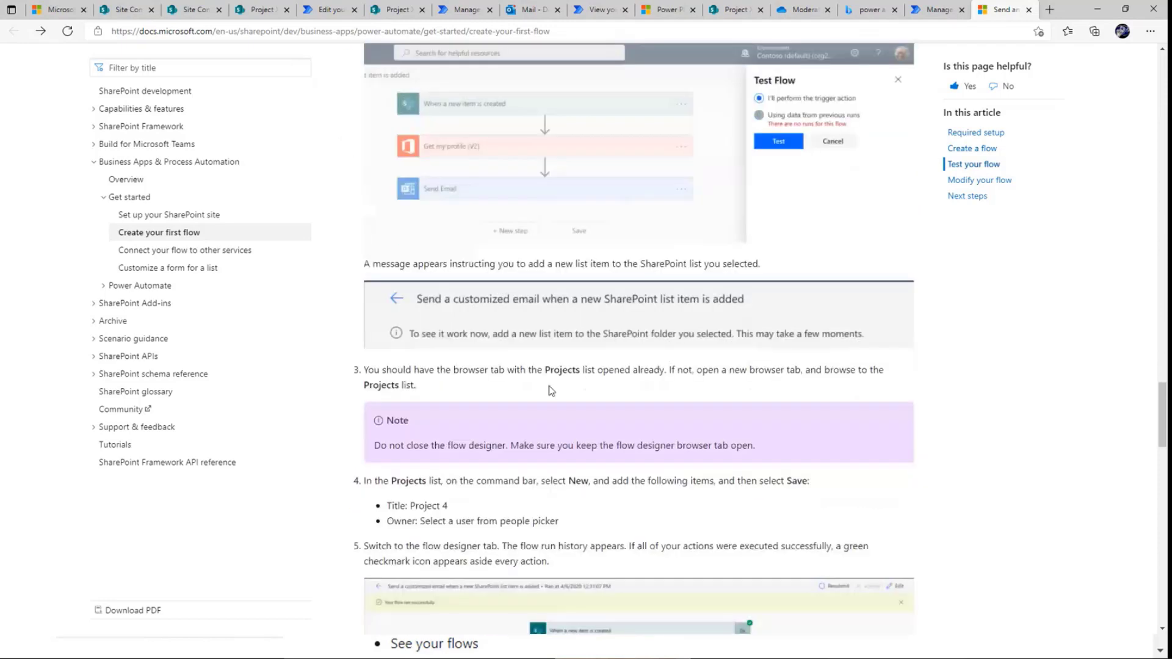
scroll(565, 393, down, 15)
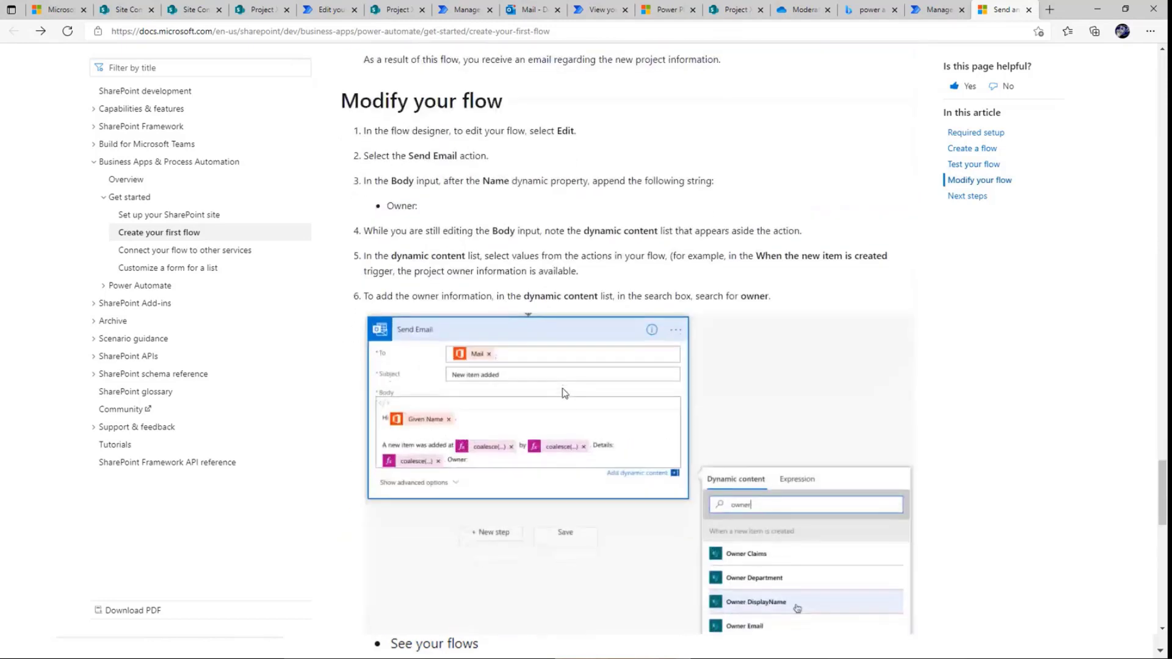
Open the Projects list from the Project X site contents and check its Automate options.
scroll(693, 405, down, 4)
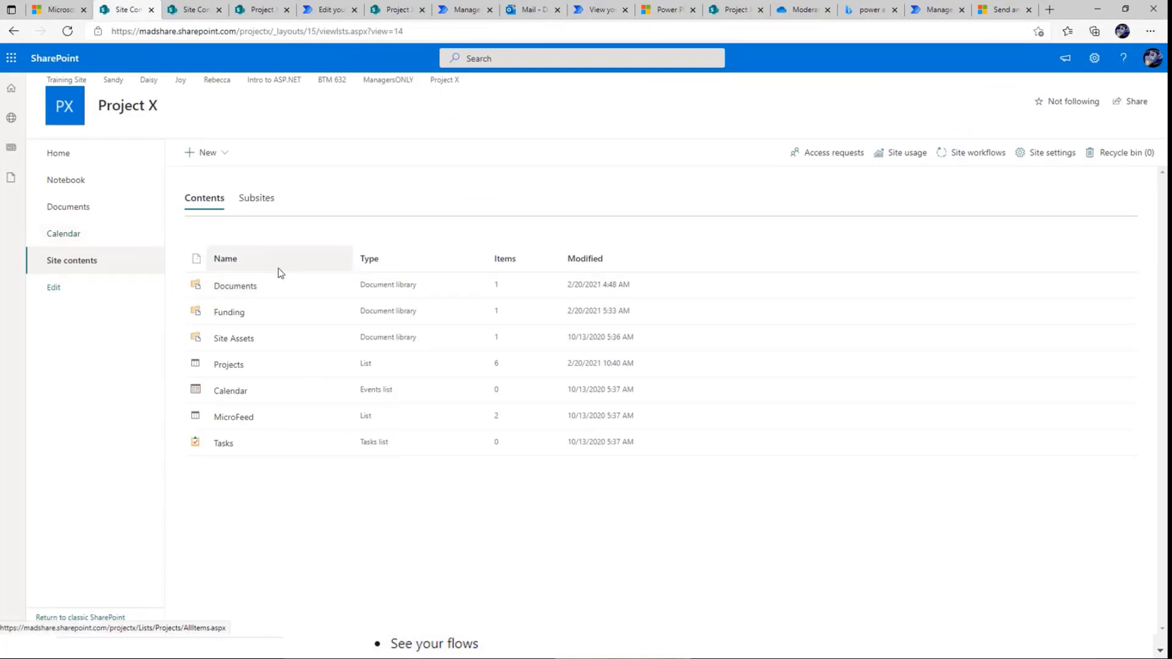
click(232, 367)
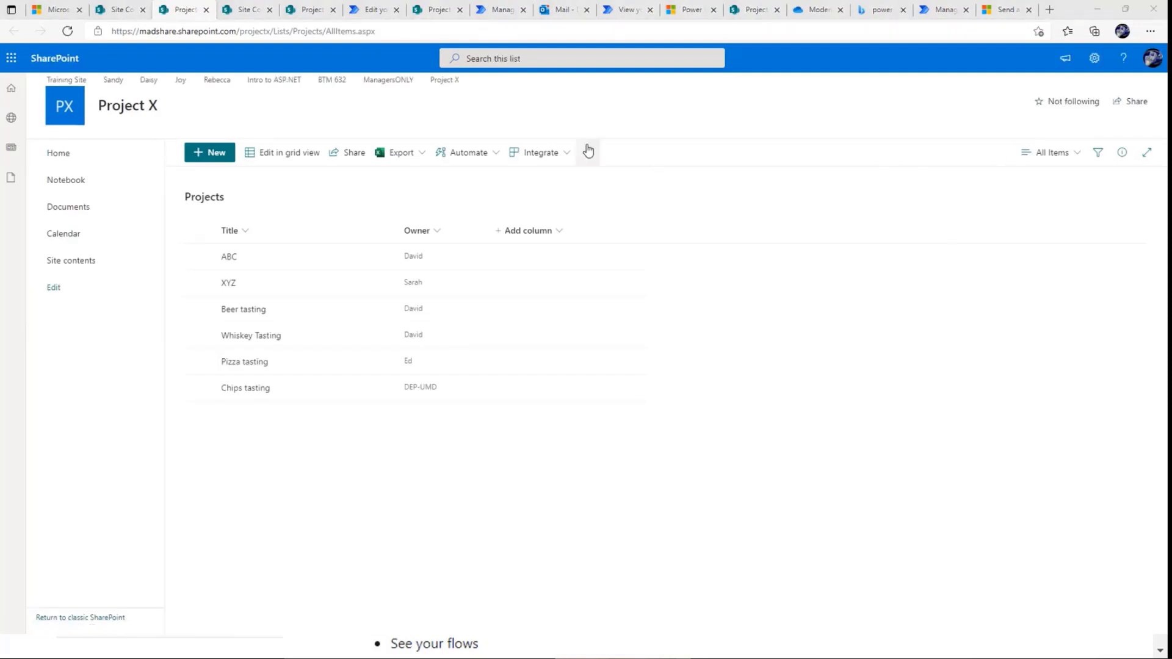
click(483, 158)
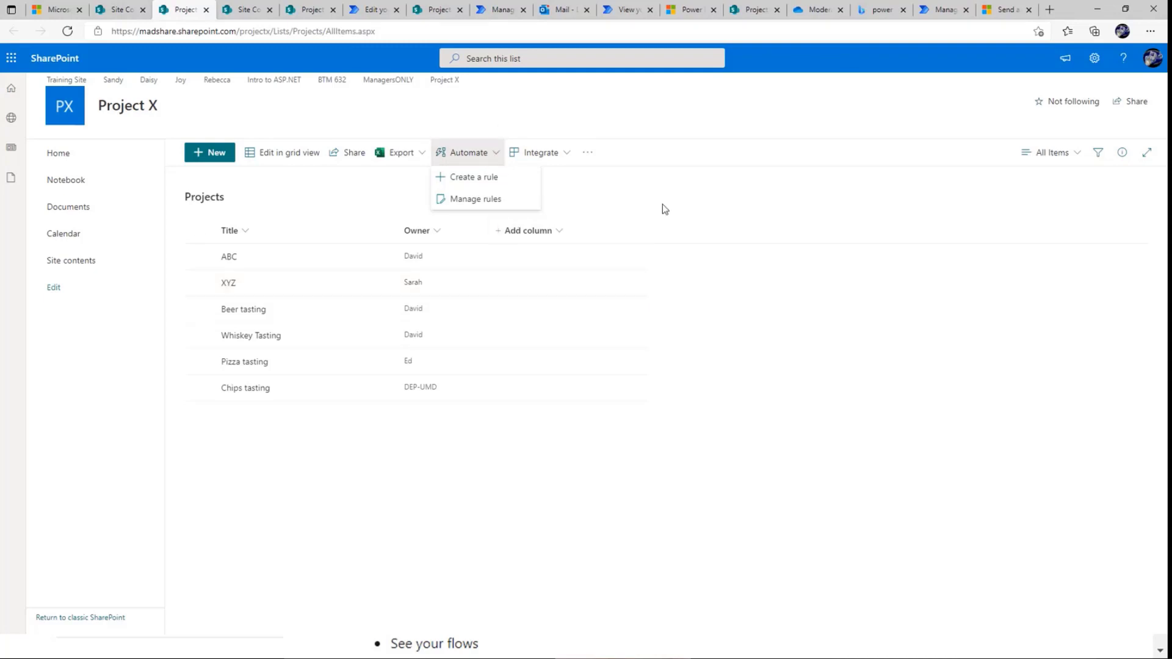
Return to the tutorial's Create a flow section and examine where its screenshot shows the Power Automate option.
click(1007, 9)
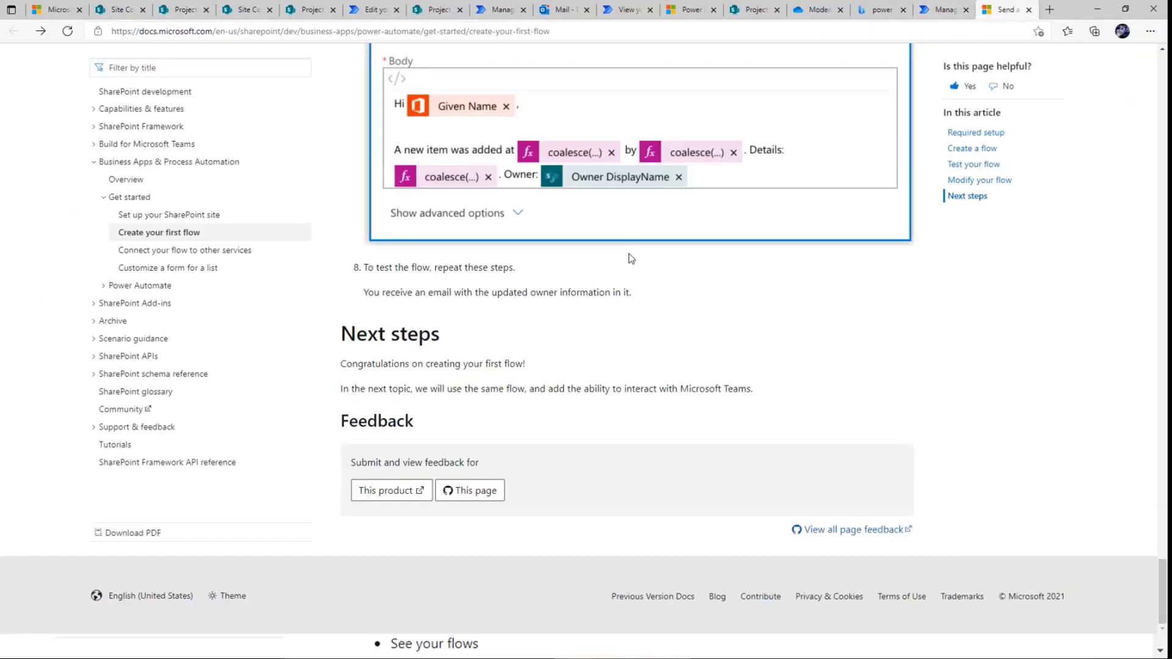
scroll(610, 220, up, 10)
scroll(614, 205, up, 15)
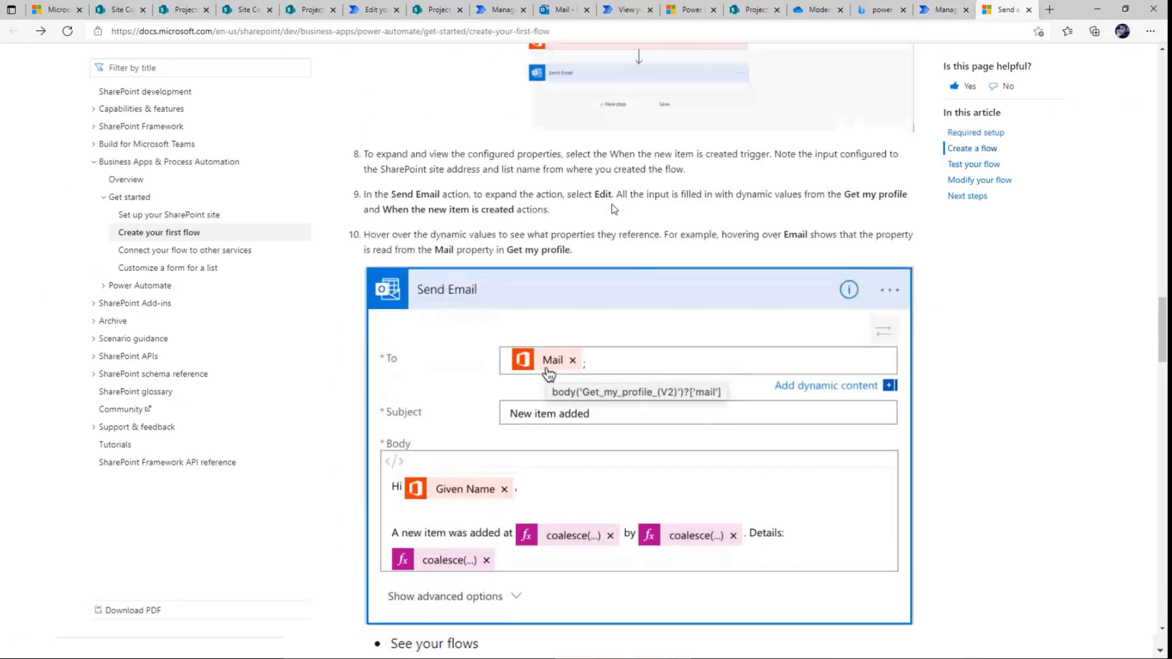
scroll(613, 206, up, 15)
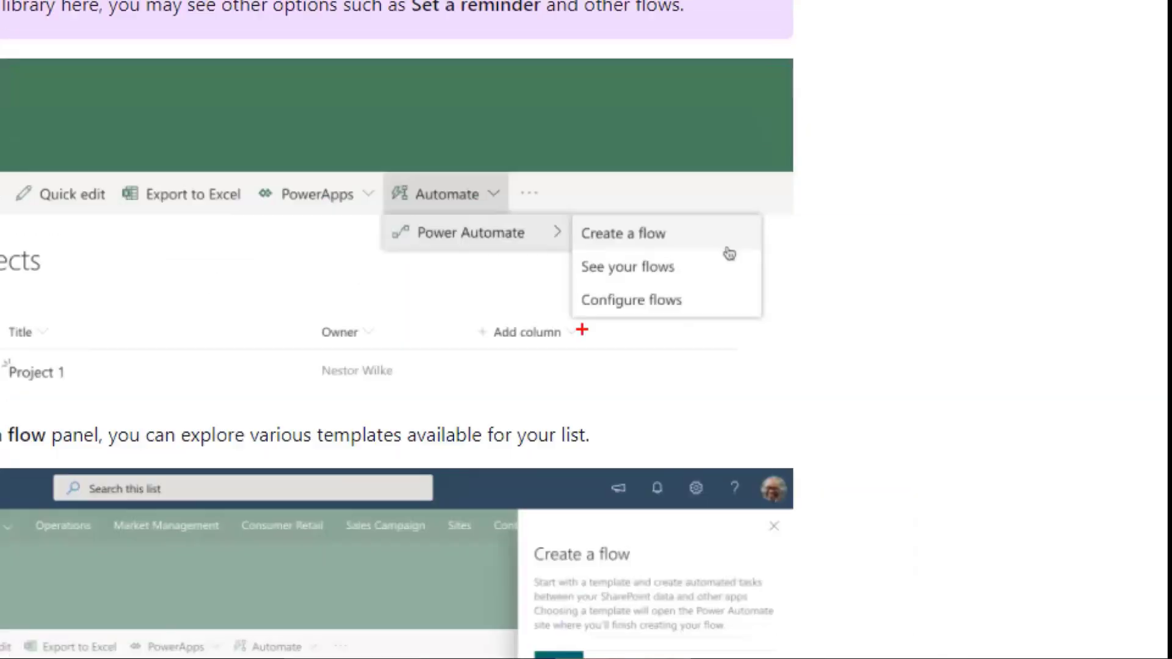
mouse_move(812, 335)
mouse_down()
mouse_move(797, 334)
mouse_move(806, 428)
mouse_move(769, 329)
mouse_up()
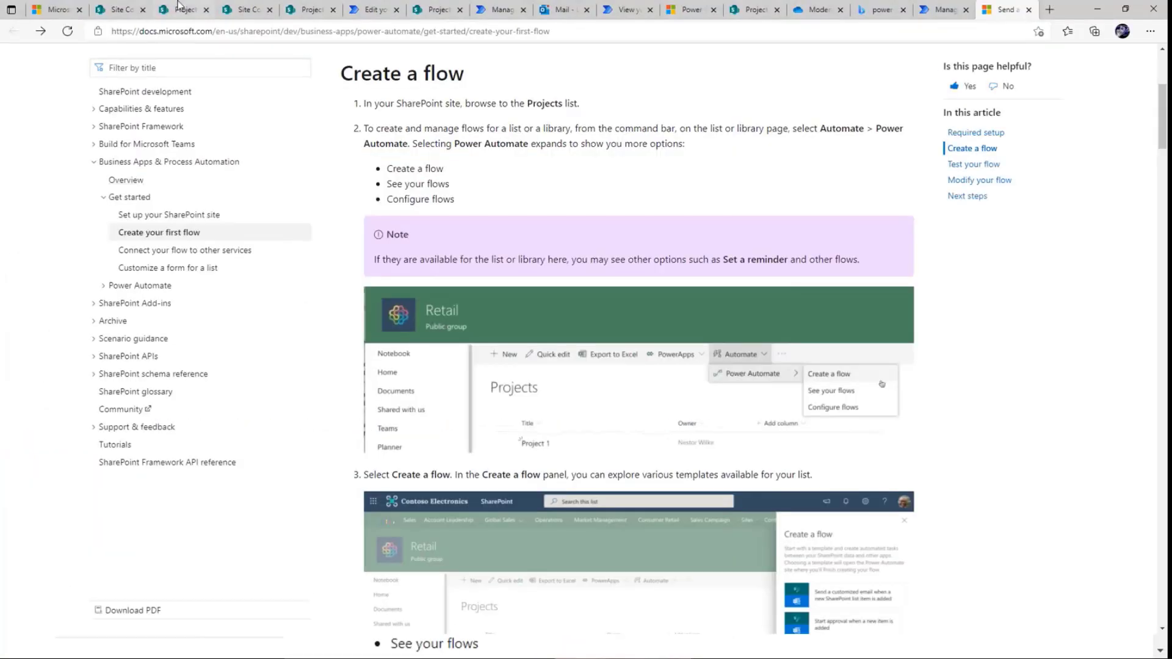
Return to the Projects list, find its Power Automate integration and start creating a flow.
click(182, 8)
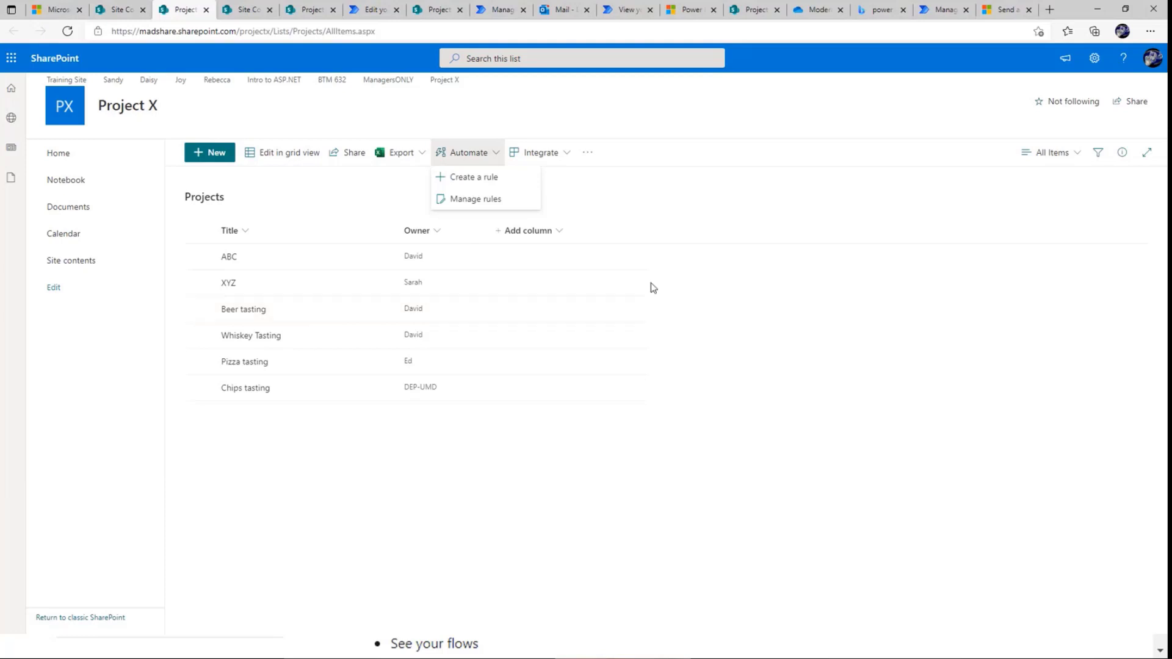
click(587, 154)
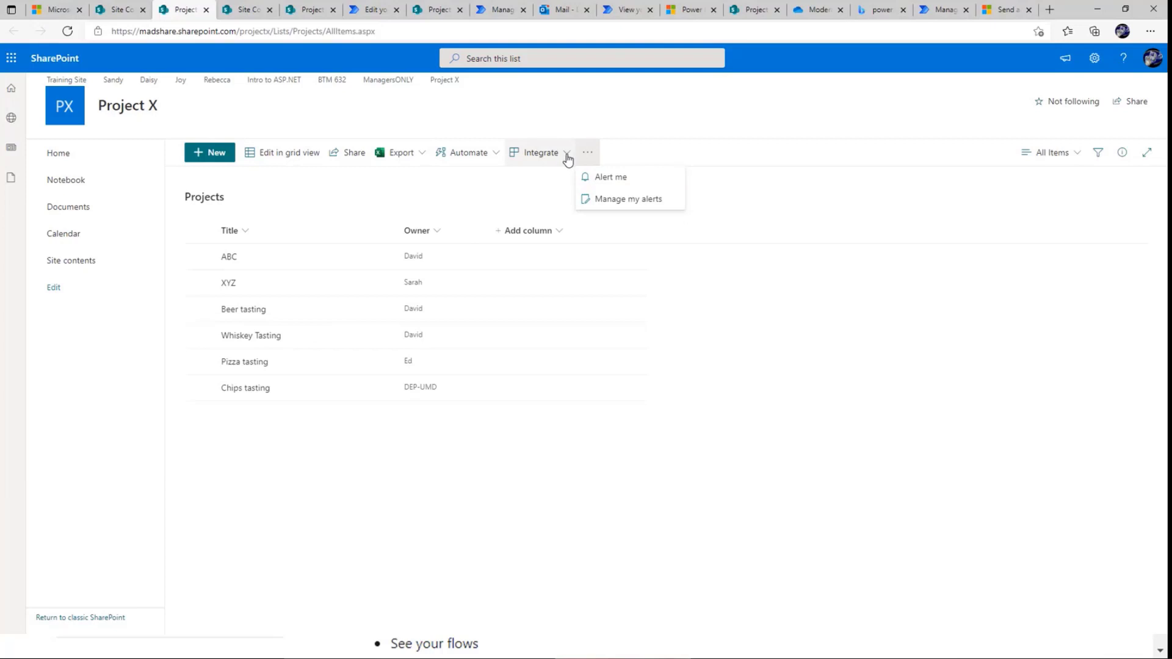
click(567, 160)
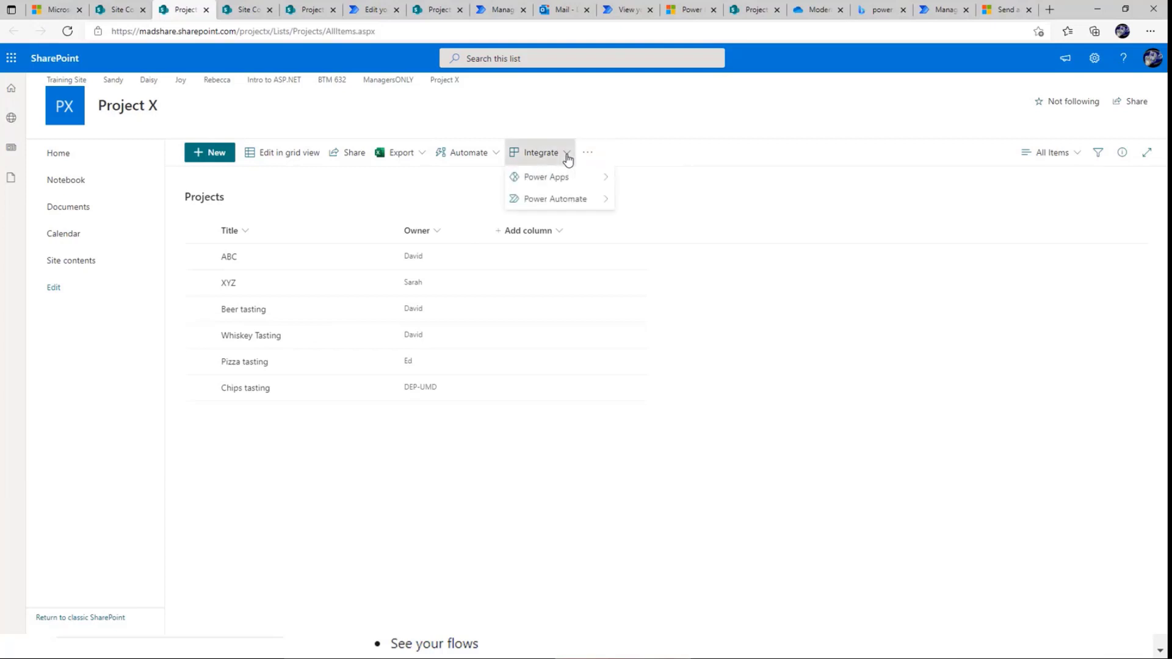
mouse_move(587, 200)
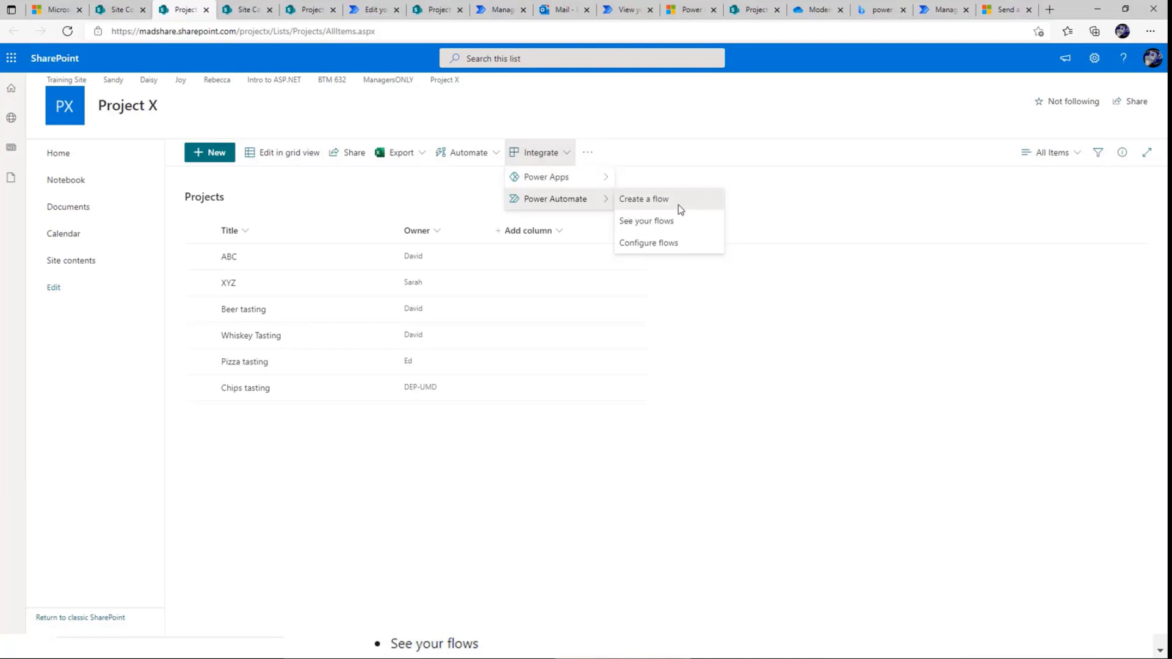
click(679, 204)
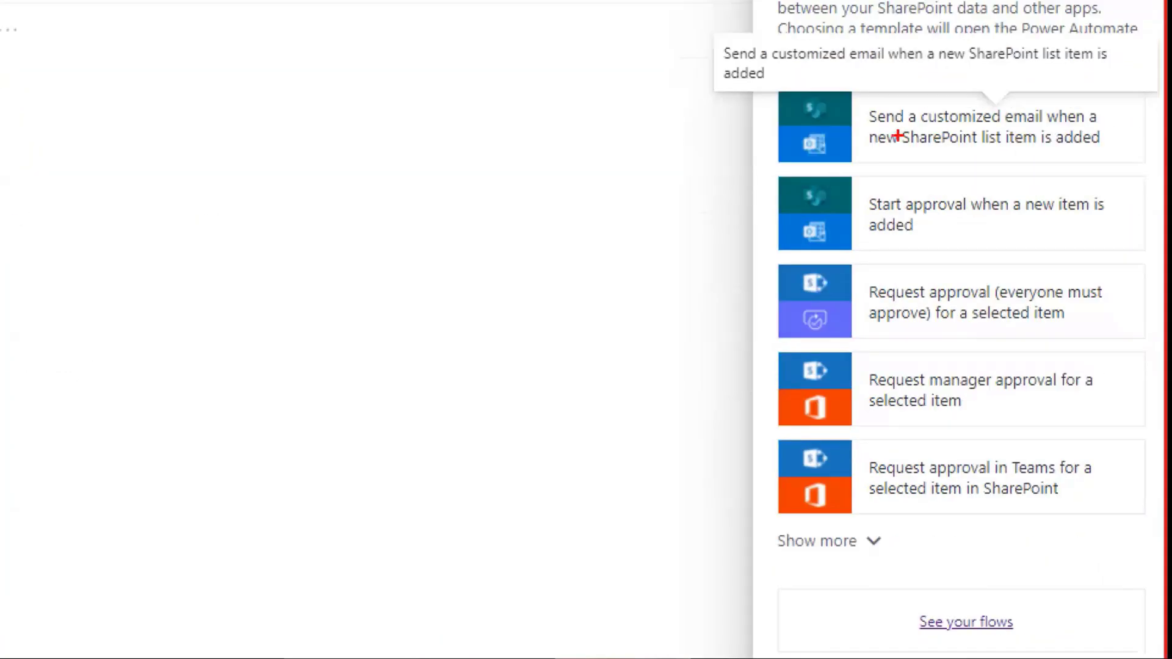
Mark the first four suggested flow templates in red on the zoomed view, from the customized email to the manager approval template.
drag(1012, 205, 916, 188)
drag(664, 102, 659, 102)
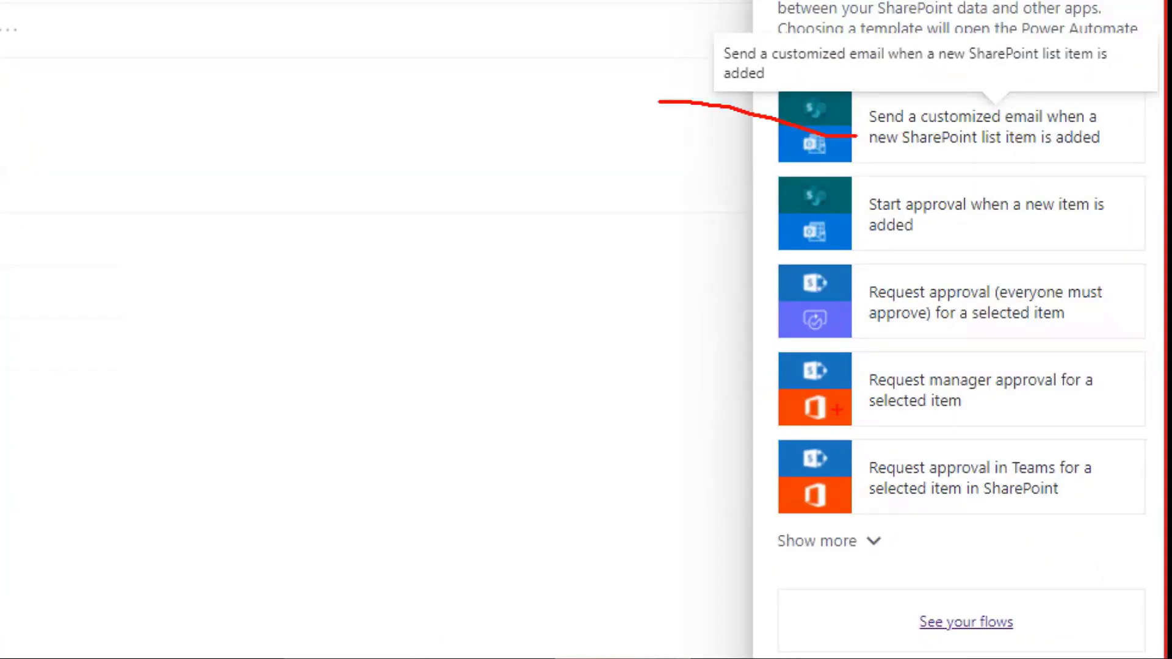
drag(860, 245, 652, 194)
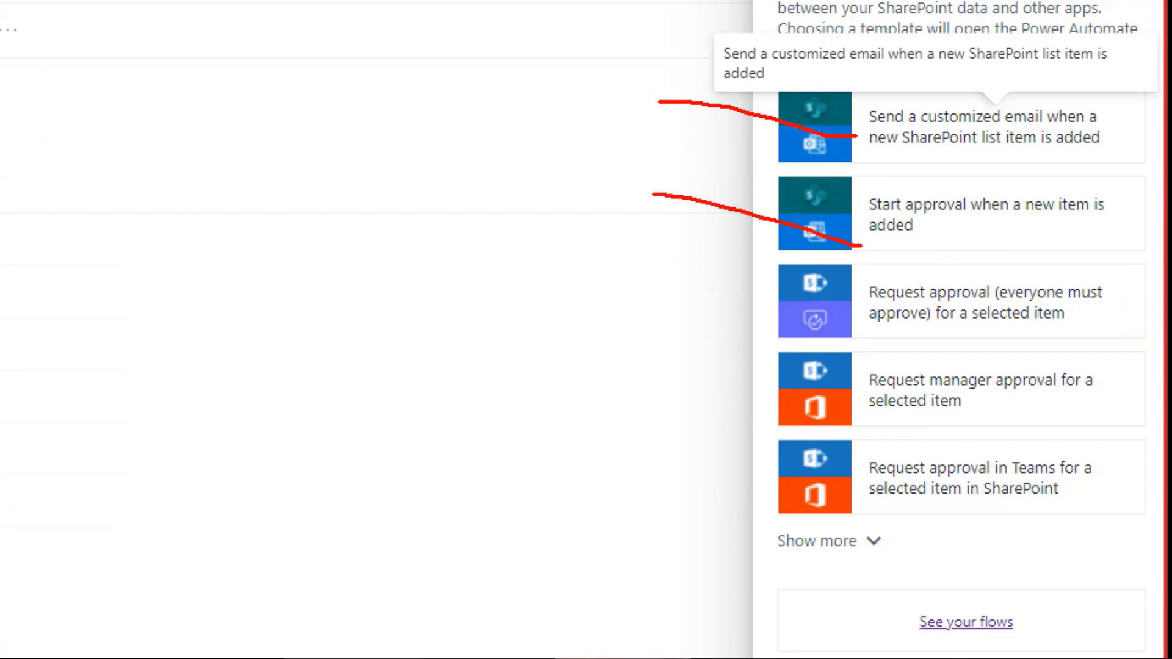
drag(861, 326, 711, 304)
drag(851, 405, 698, 379)
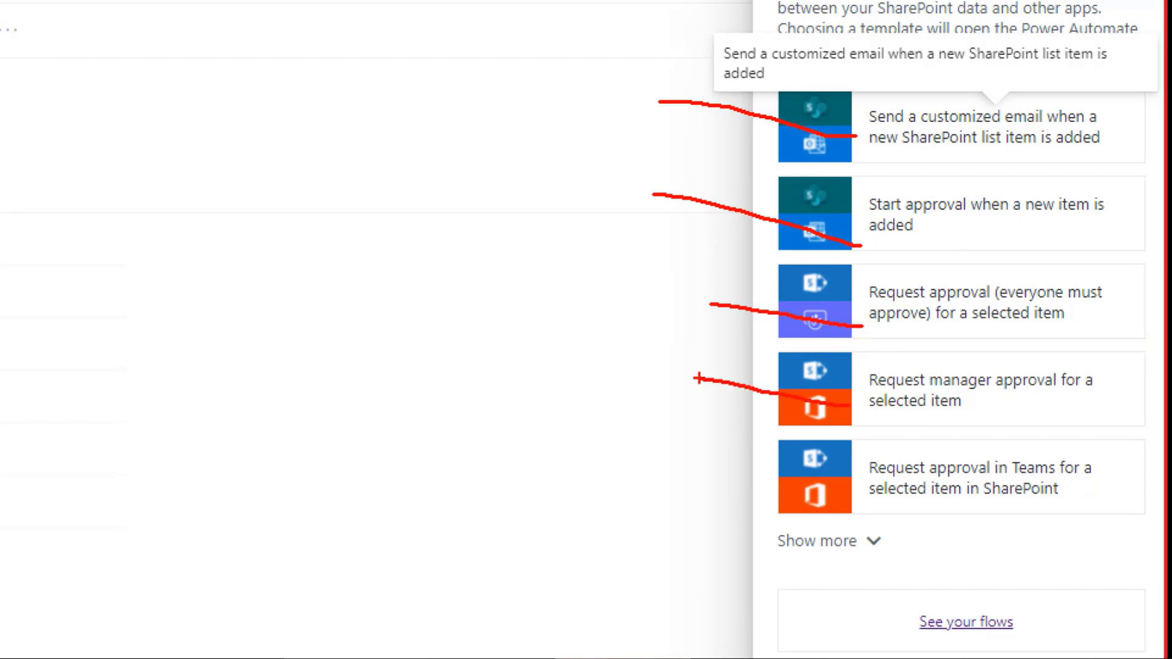
key(Escape)
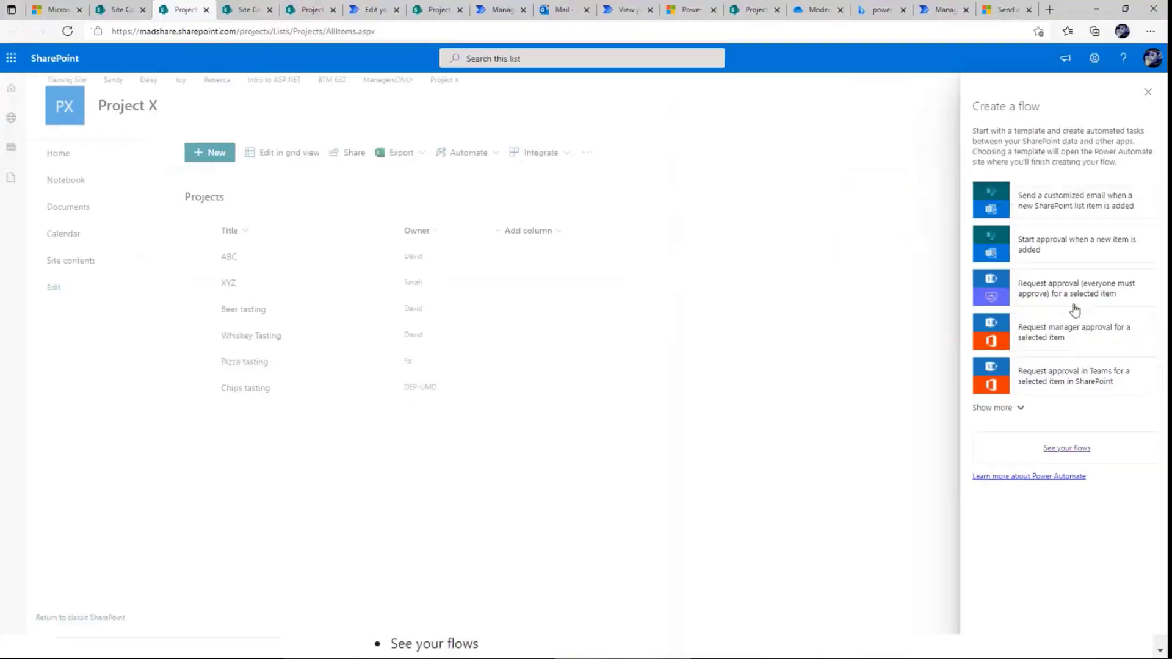
Expand the suggested templates and browse the Power Automate gallery of SharePoint templates, closing it when done.
click(1020, 408)
scroll(1038, 403, down, 9)
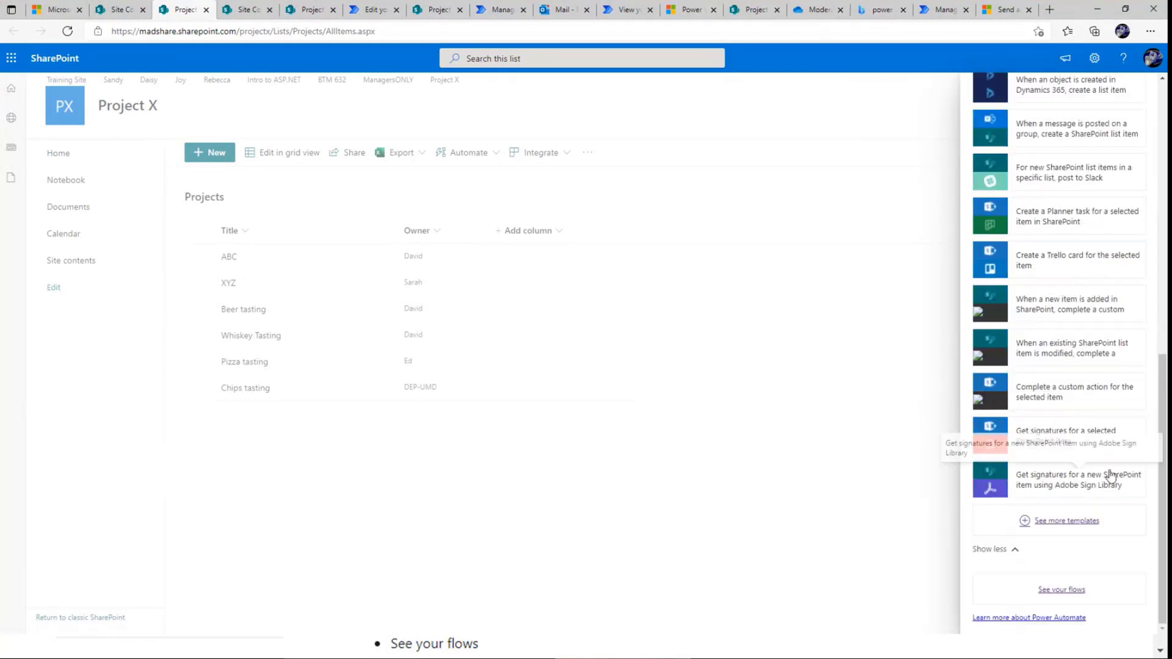
click(1060, 523)
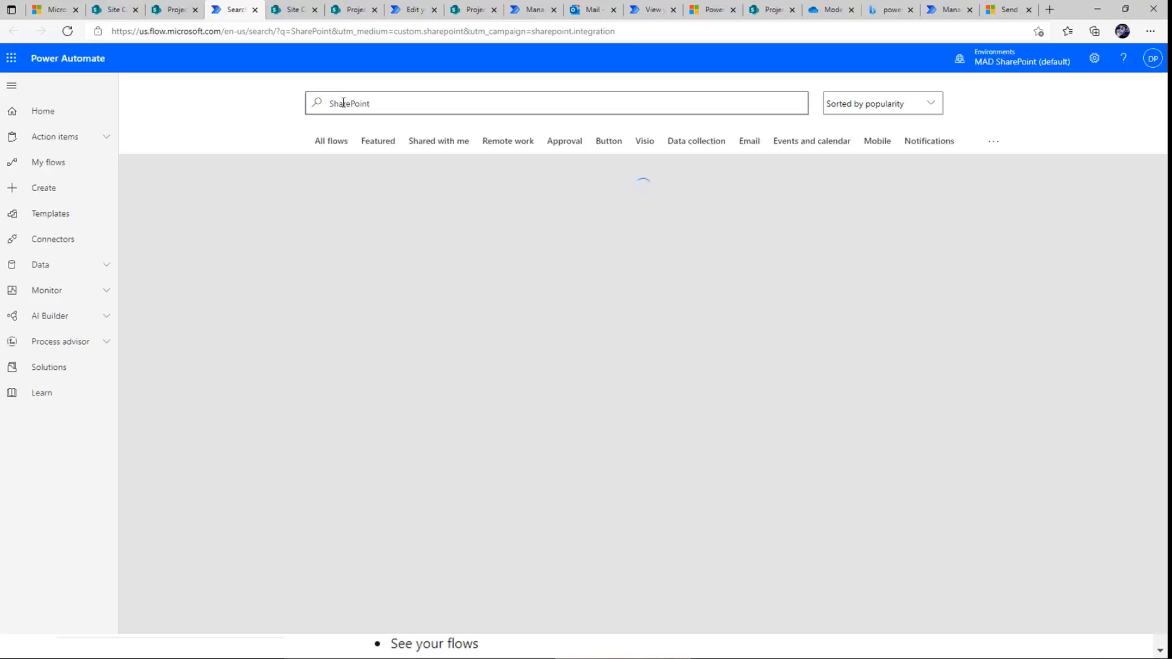
scroll(522, 275, down, 10)
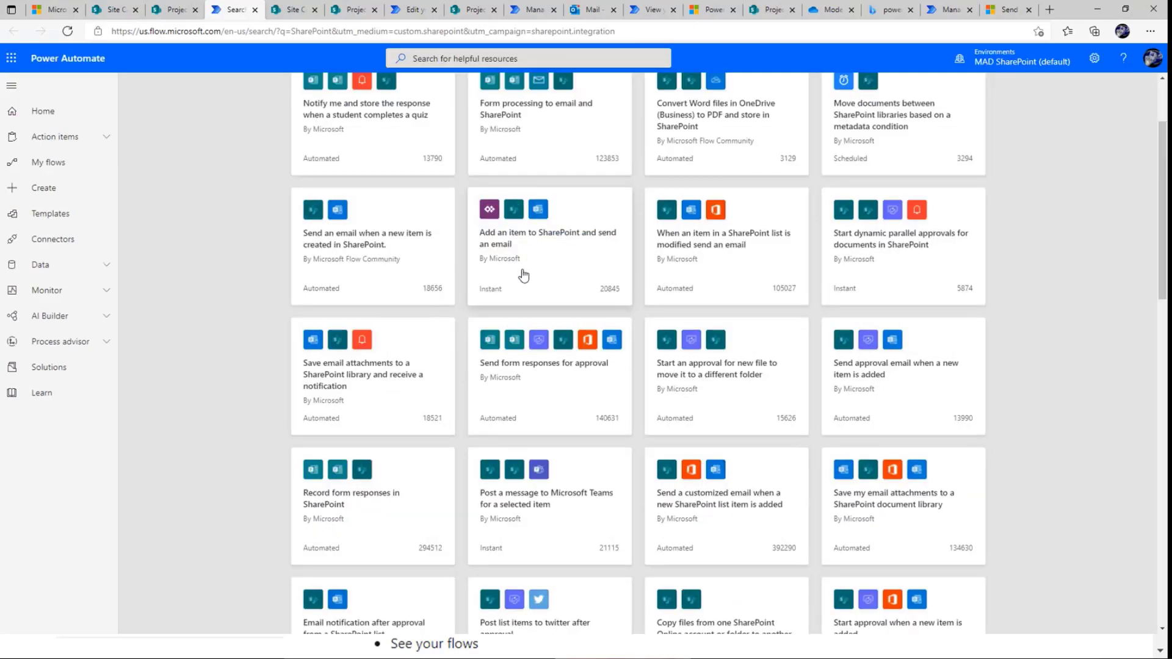
scroll(513, 305, up, 5)
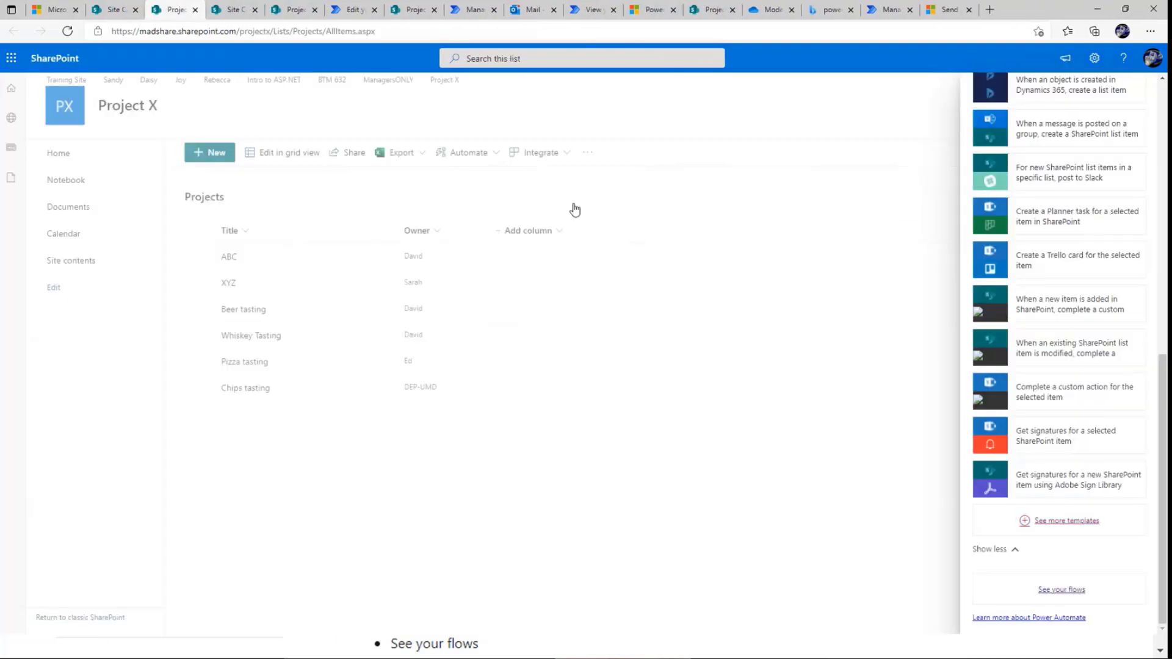
click(255, 10)
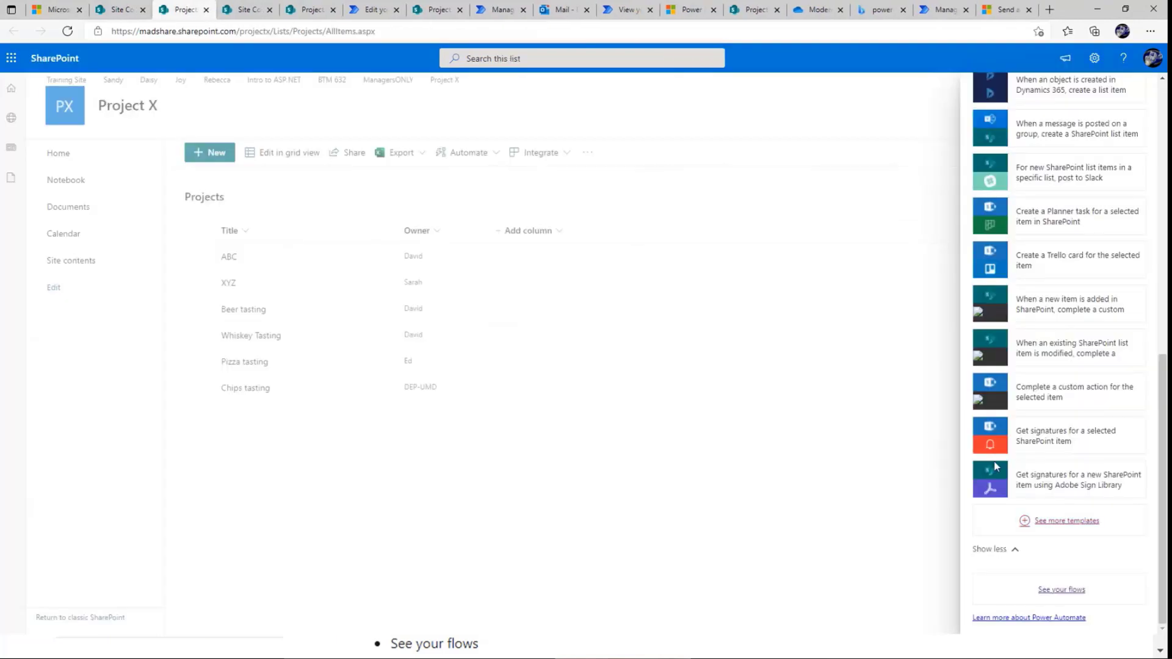
Choose the "Send a customized email when a new SharePoint list item is added" template and mark its connections in red.
click(1013, 552)
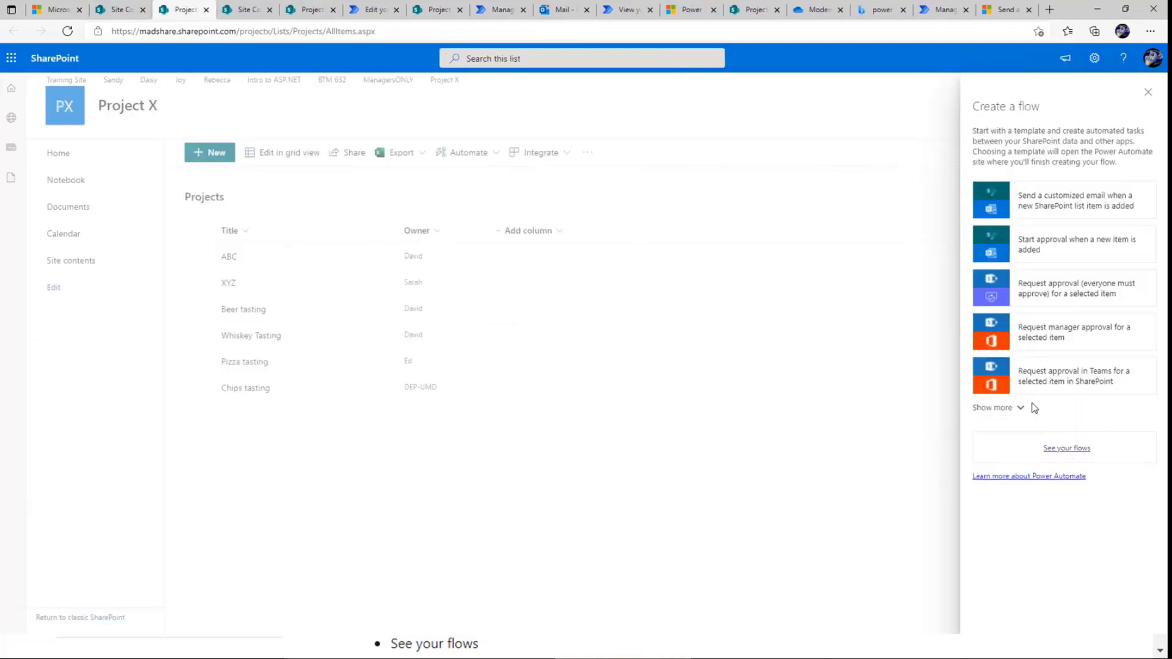
click(1049, 210)
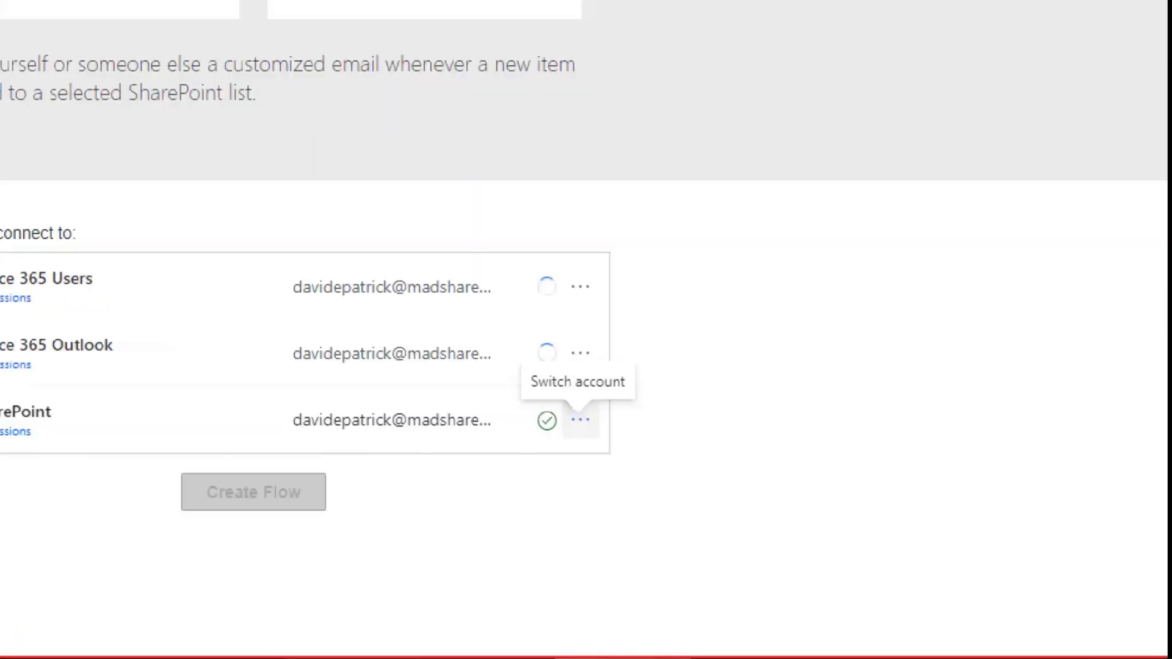
drag(659, 463, 666, 439)
drag(494, 331, 517, 276)
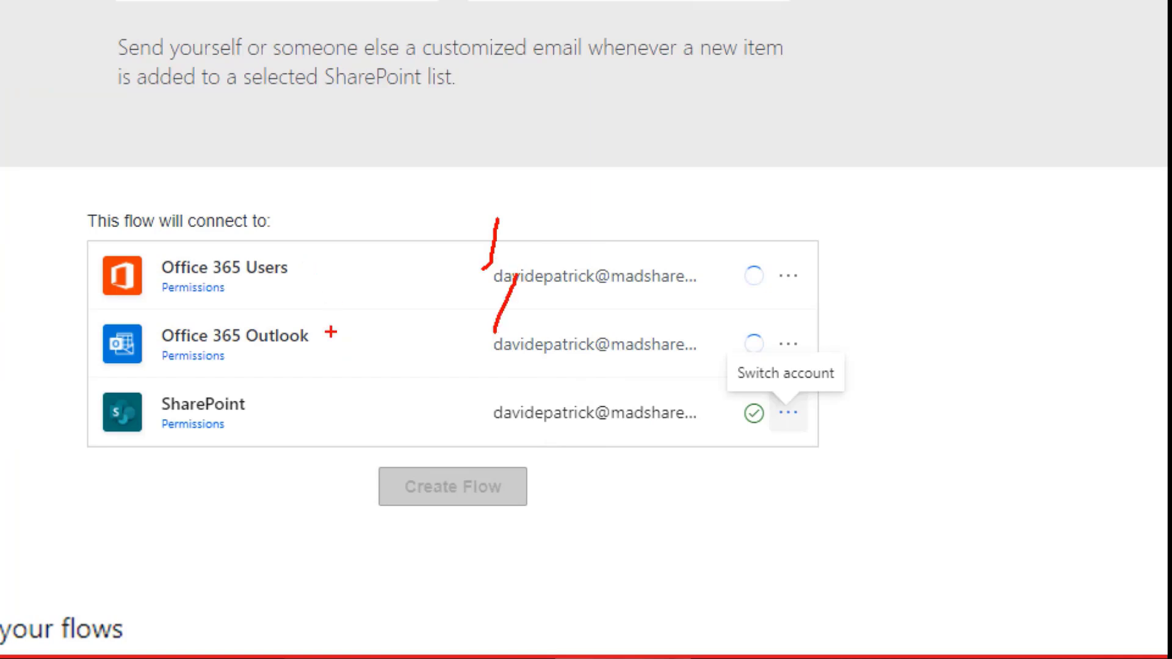
drag(307, 264, 362, 237)
drag(277, 411, 324, 407)
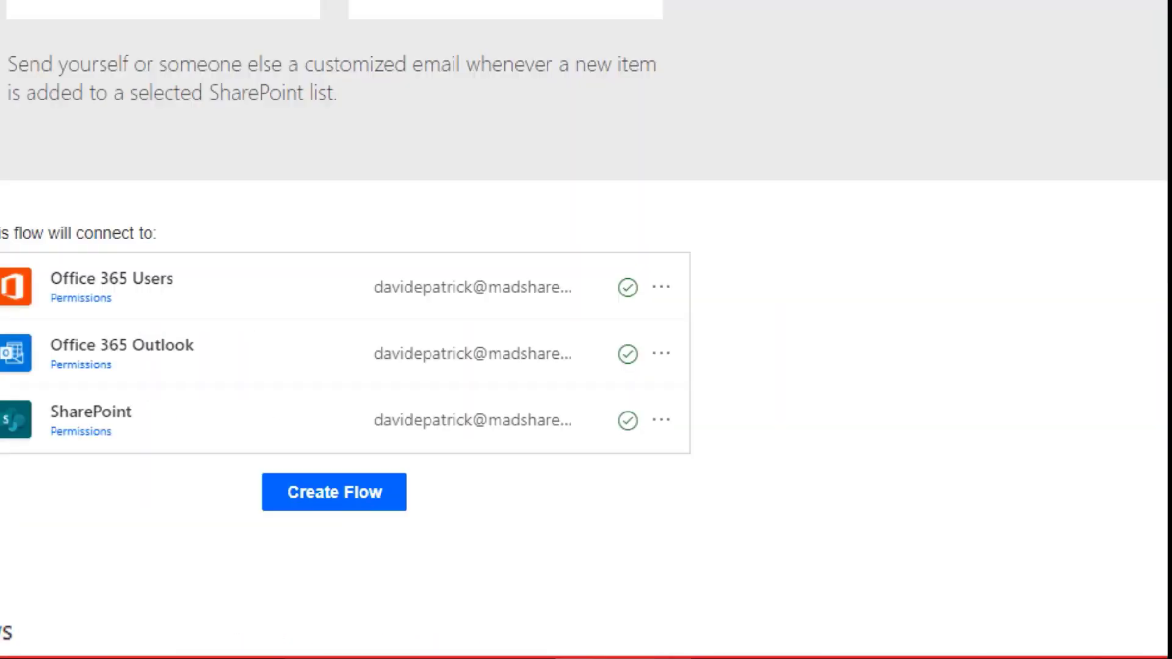
mouse_move(841, 312)
mouse_down()
mouse_move(558, 340)
mouse_move(886, 354)
mouse_up()
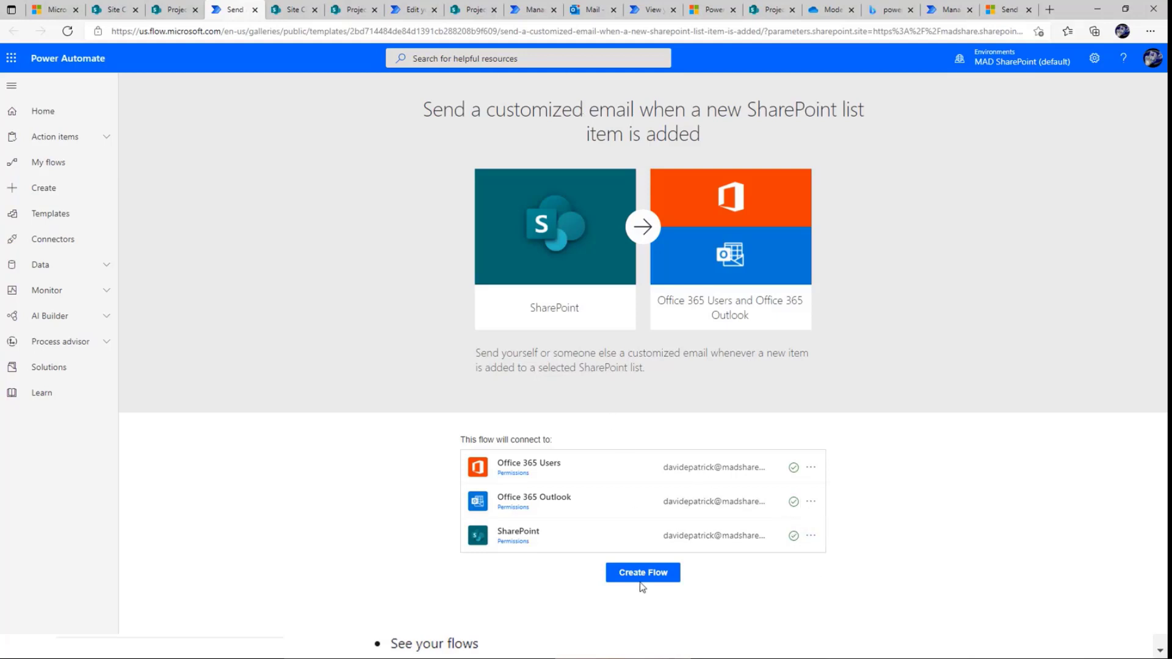
Create the flow from the template and rename it Email Demo Flow.
click(660, 577)
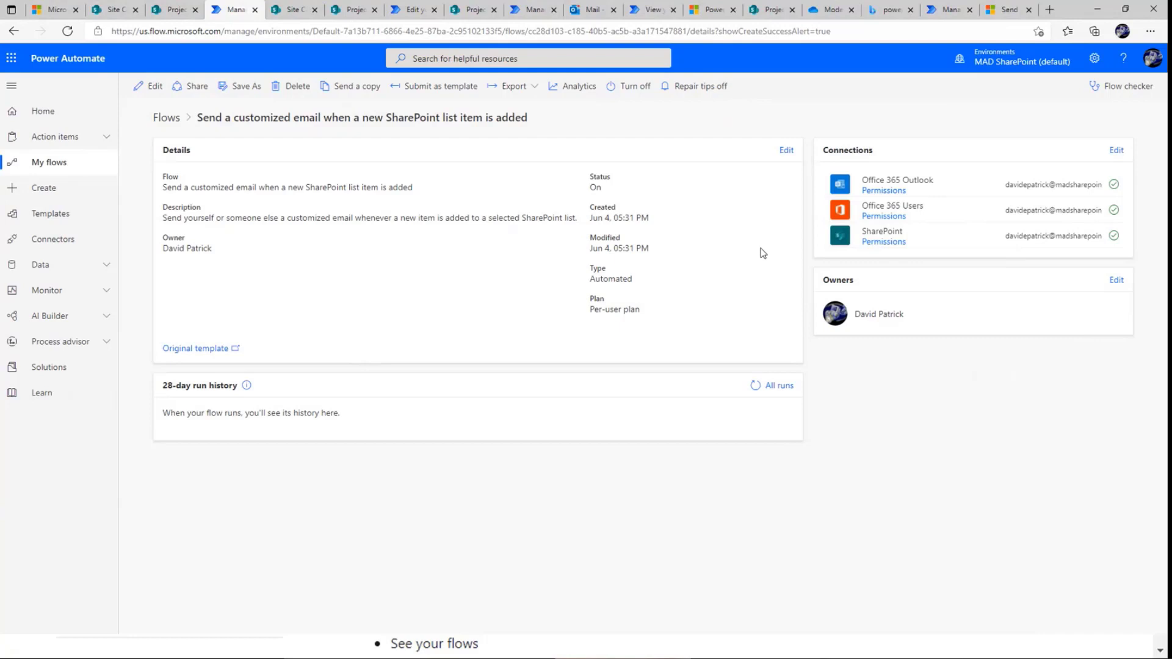
click(787, 151)
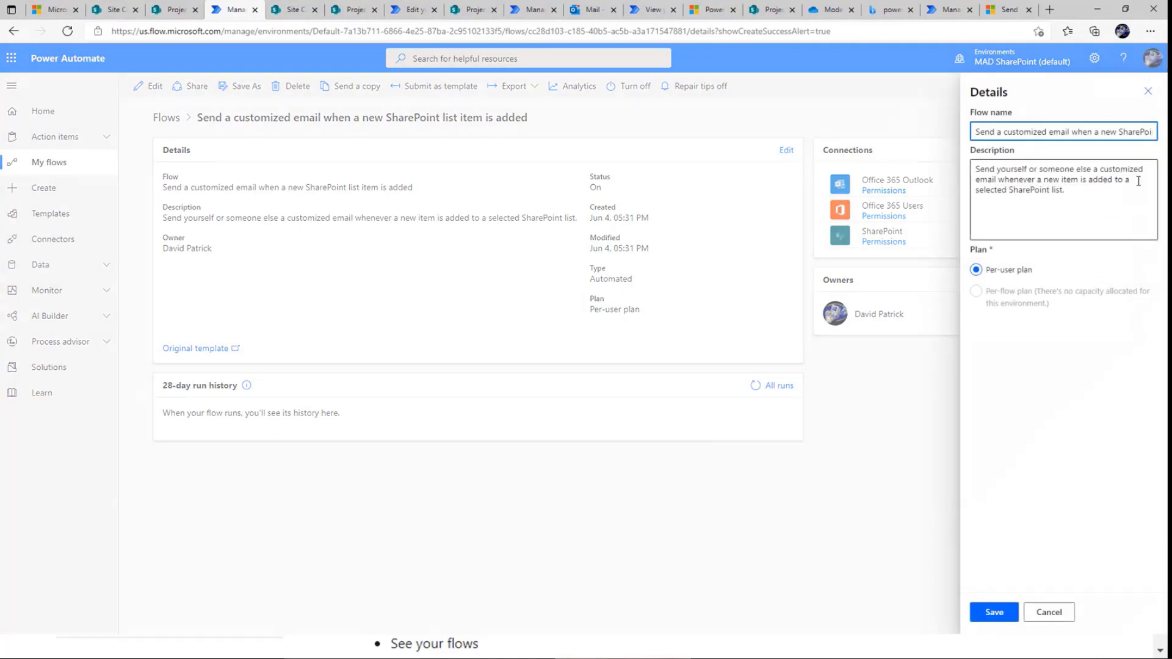
key(ctrl+a)
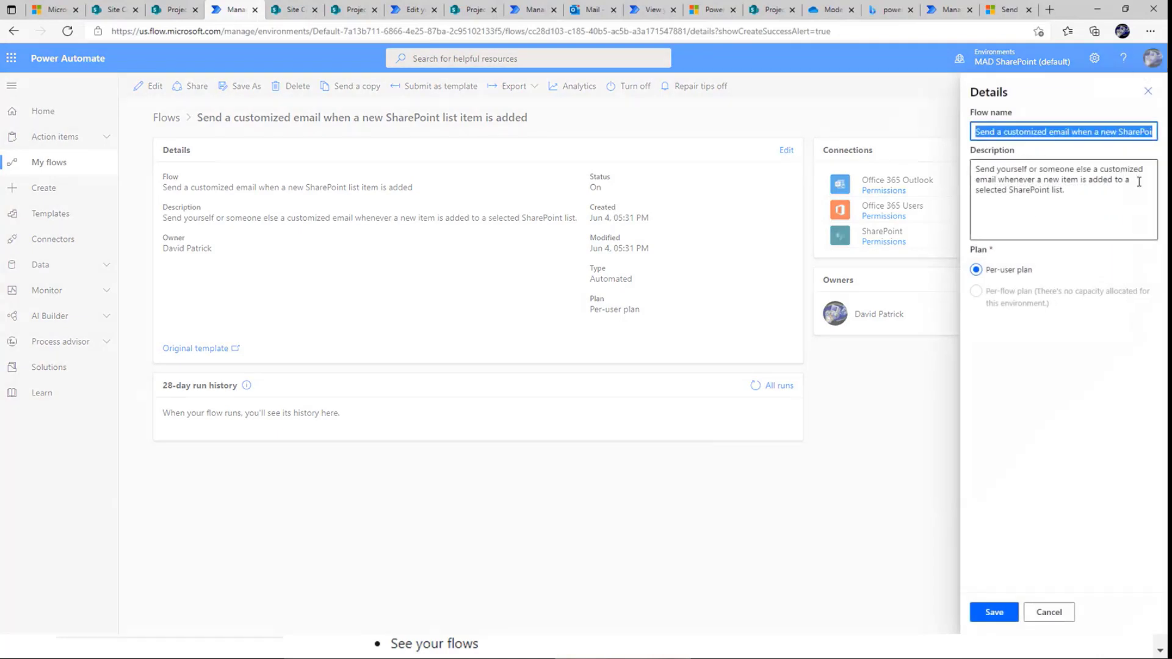
text(Email Demo Flow)
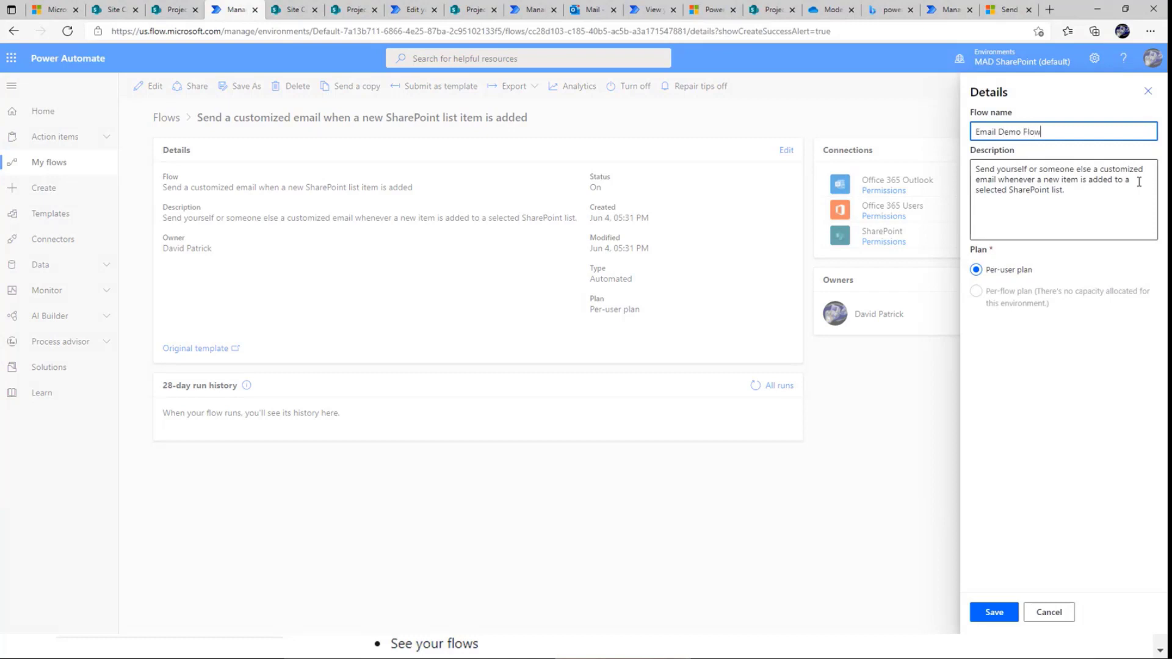
click(994, 613)
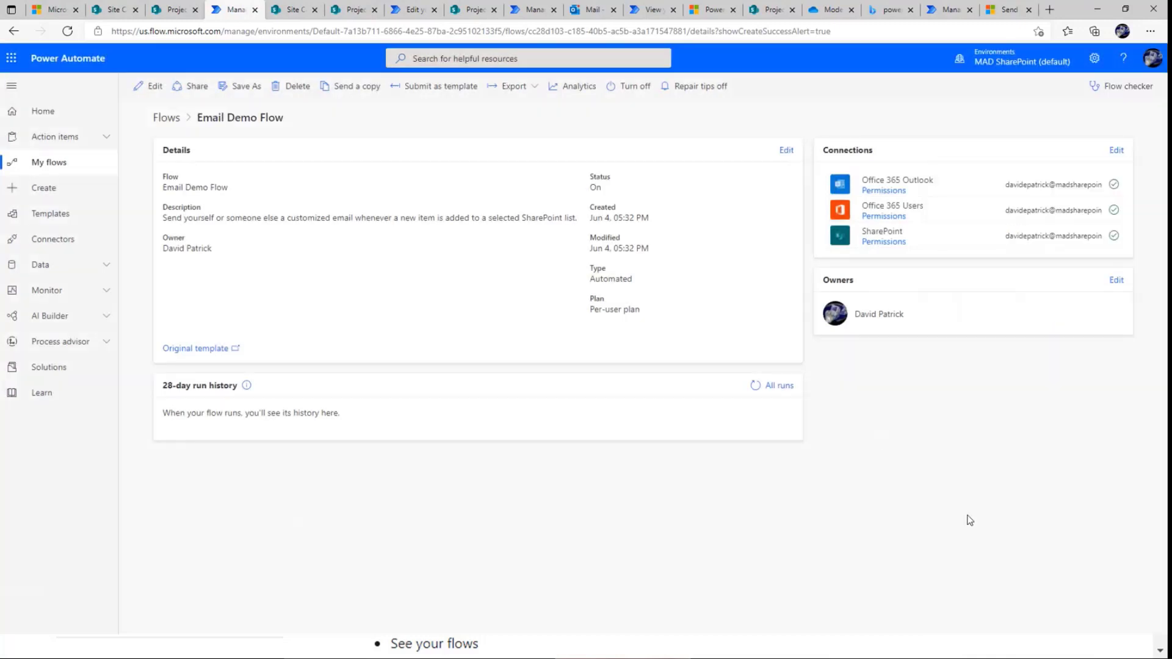
Open Email Demo Flow for editing and expand its new item trigger, Get my profile (V2) and Send Email actions.
click(149, 86)
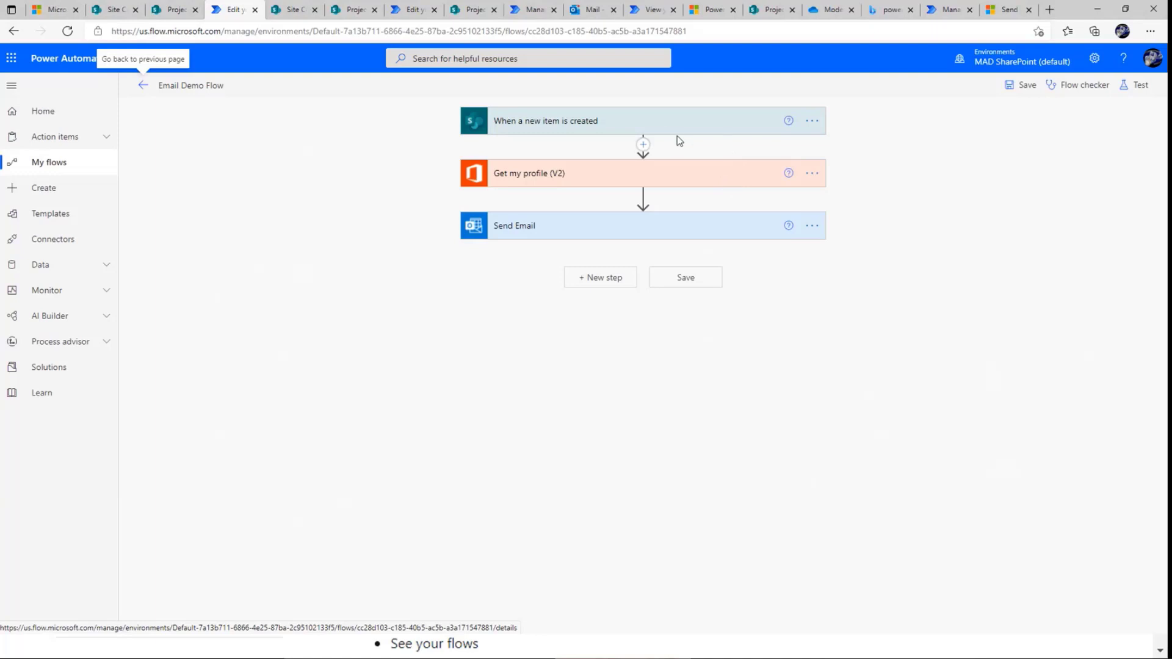
click(655, 127)
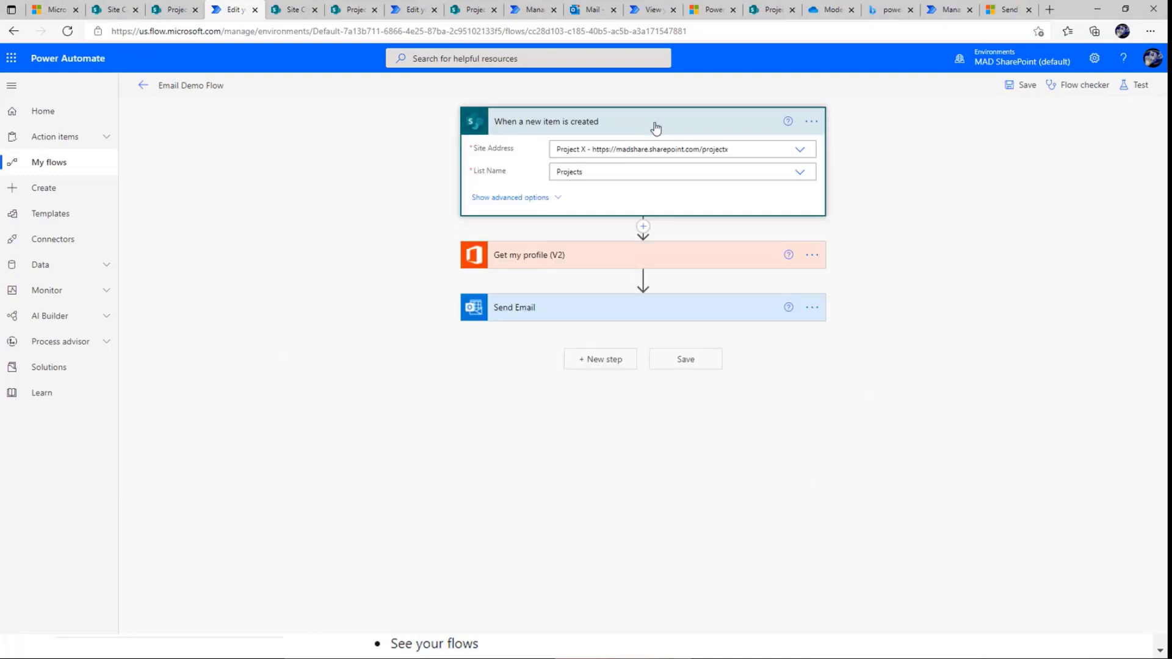
click(664, 254)
click(668, 353)
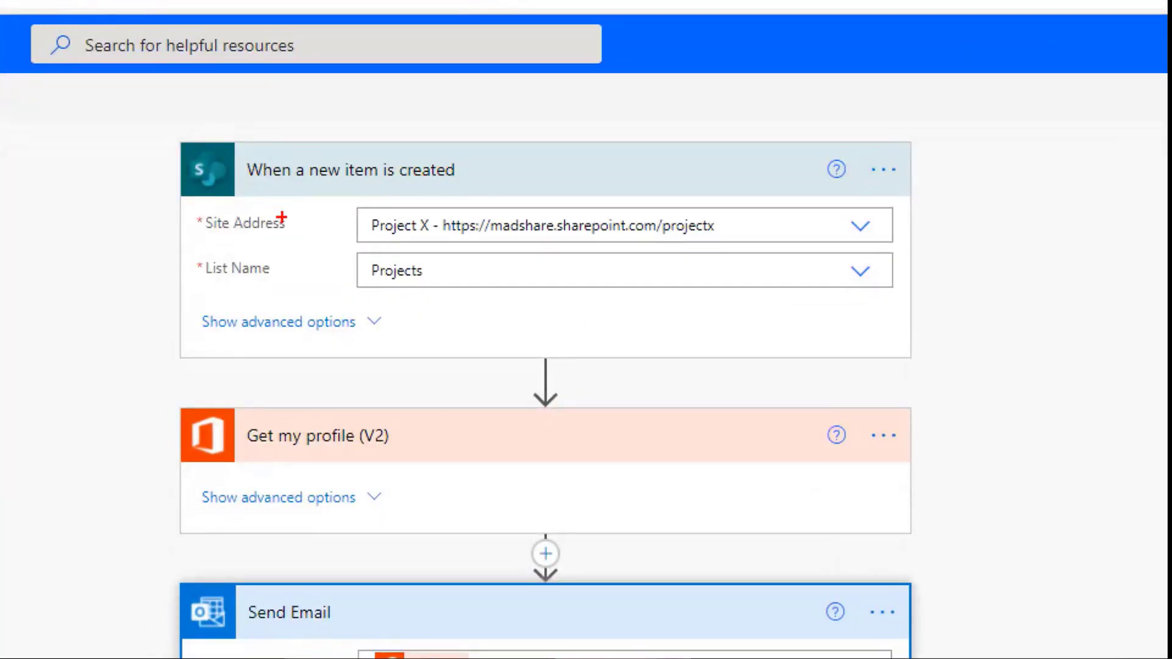
Circle the "When a new item is created" trigger and mark its site address and list name in red on the zoomed view.
mouse_move(489, 146)
mouse_down()
mouse_move(162, 138)
mouse_move(449, 203)
mouse_move(441, 131)
mouse_up()
drag(724, 218, 745, 132)
drag(443, 275, 544, 211)
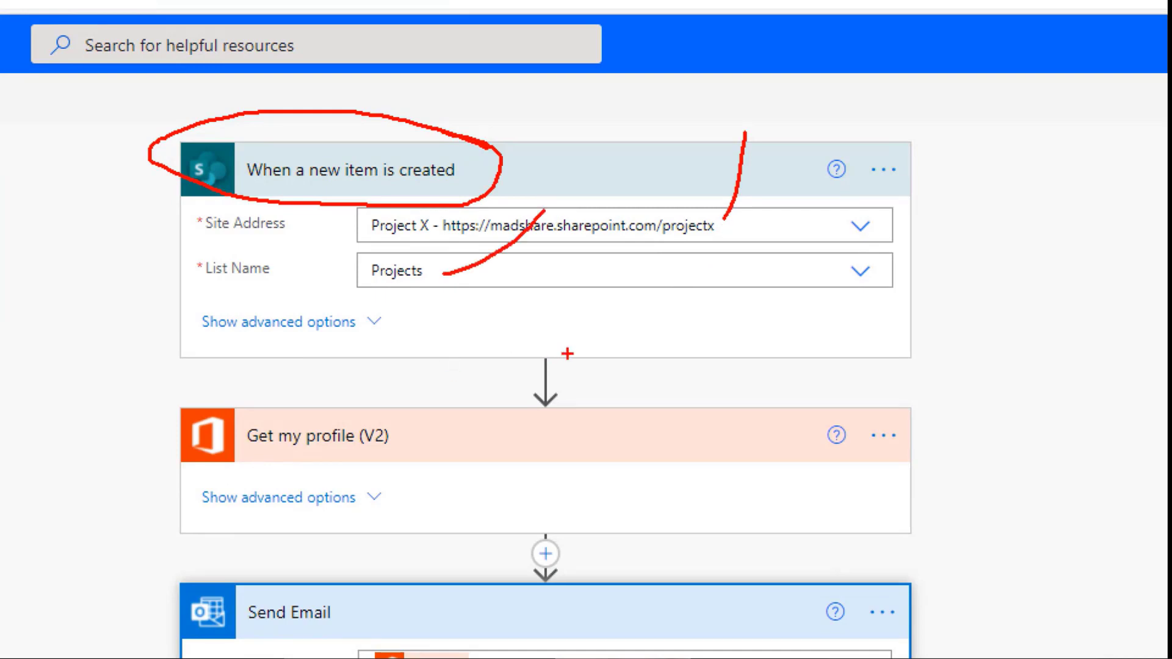
Mark the Get my profile (V2) action in red on the zoomed view with a bracket and an arrow.
mouse_move(244, 369)
mouse_down()
mouse_move(105, 366)
mouse_move(90, 534)
mouse_move(194, 552)
mouse_up()
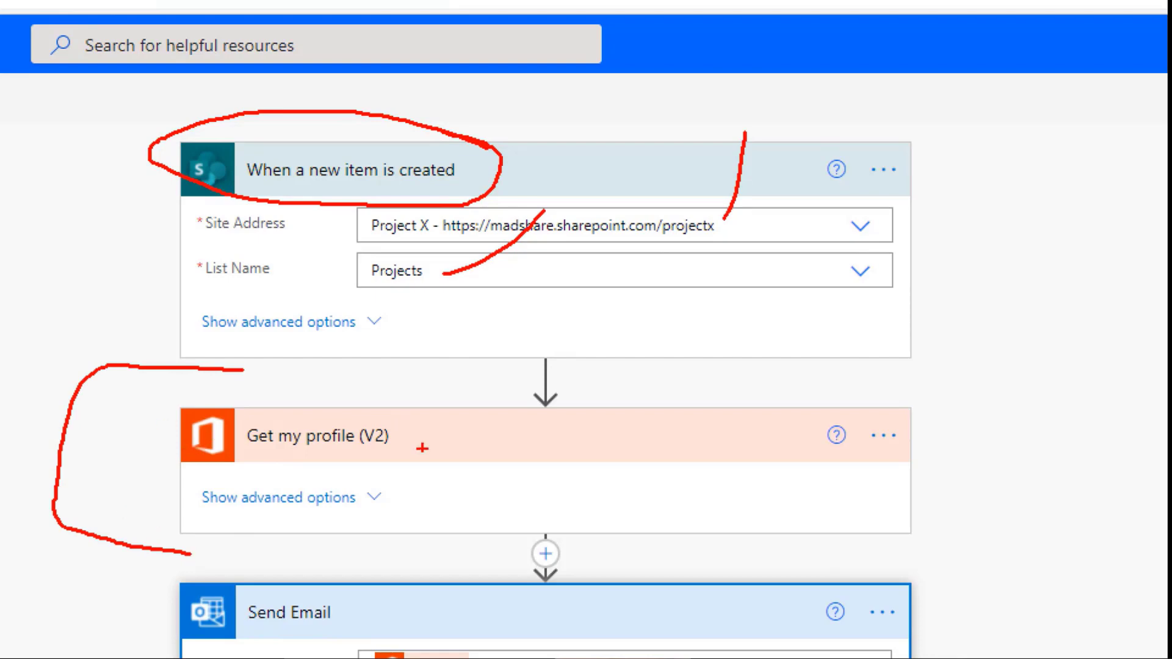
mouse_move(415, 379)
mouse_down()
mouse_move(385, 433)
mouse_move(418, 423)
mouse_up()
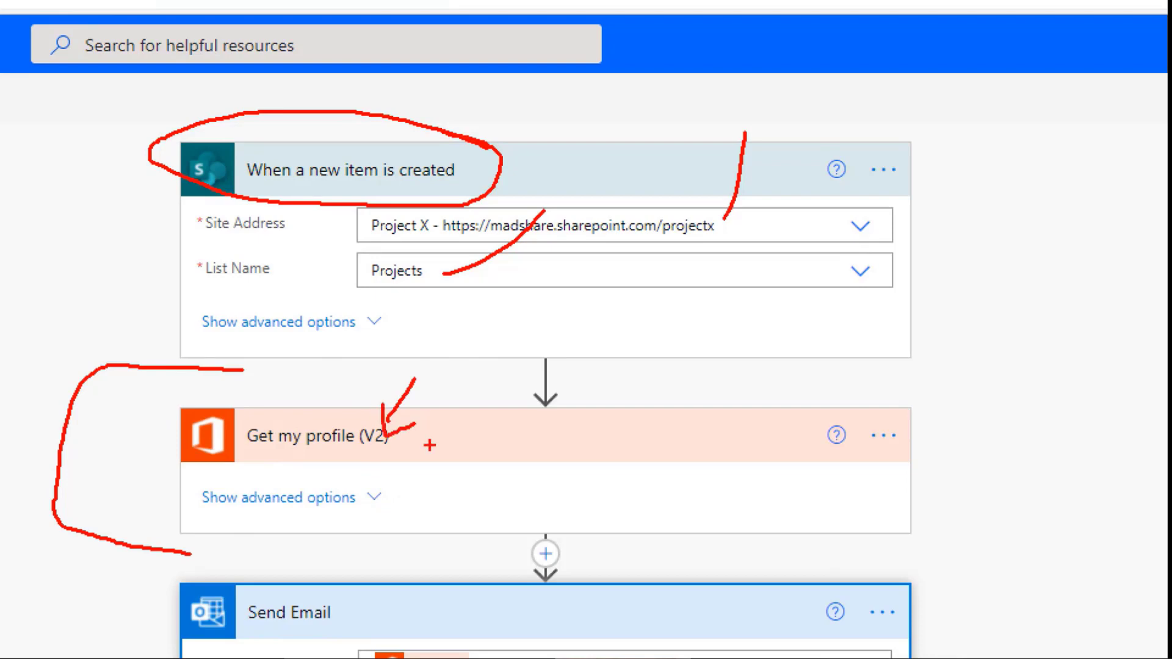
key(Escape)
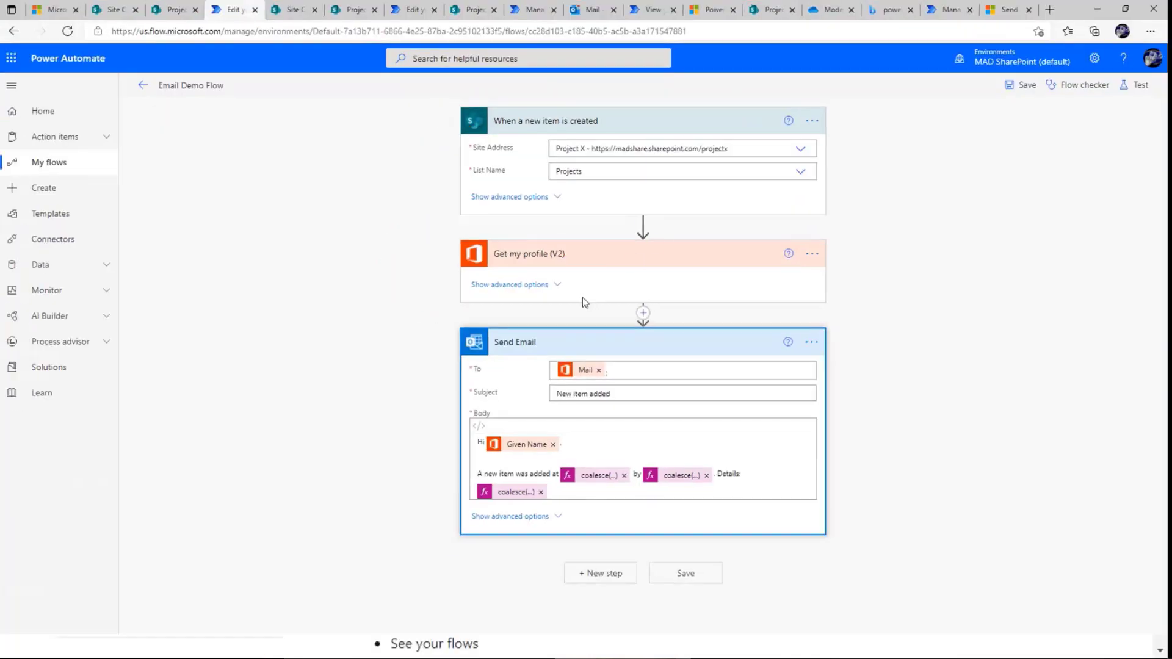
Show the advanced options of Get my profile (V2) and mark its givenName and mail fields in red on the zoomed view.
click(549, 286)
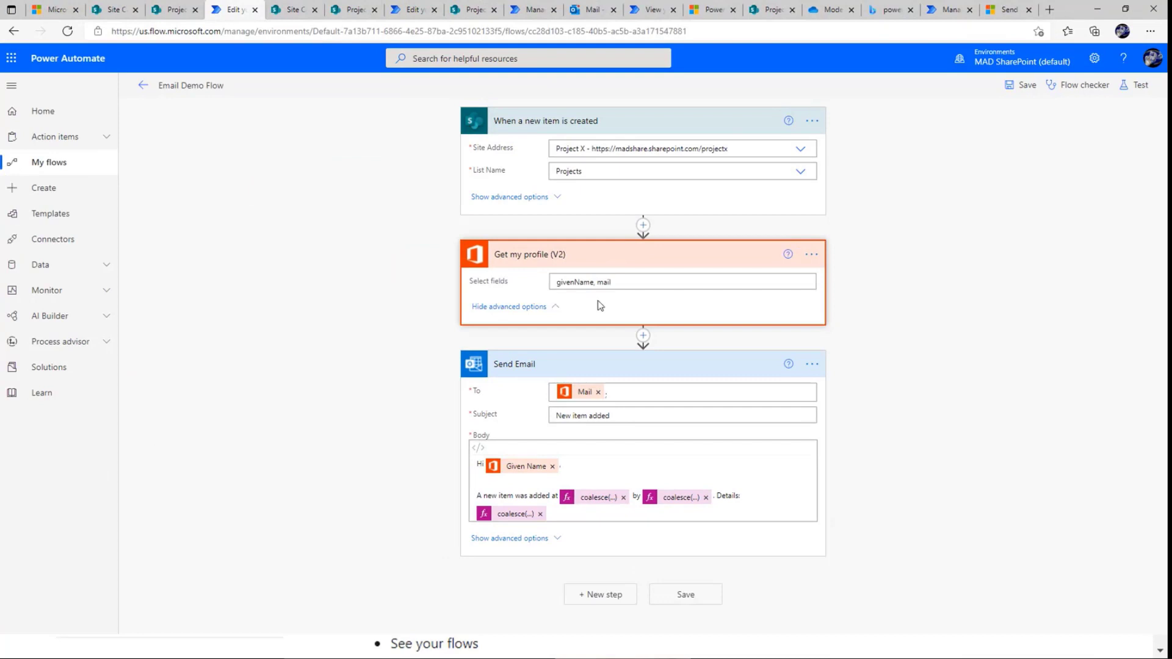
key(ctrl+1)
click(586, 330)
drag(557, 279, 577, 219)
drag(609, 282, 629, 209)
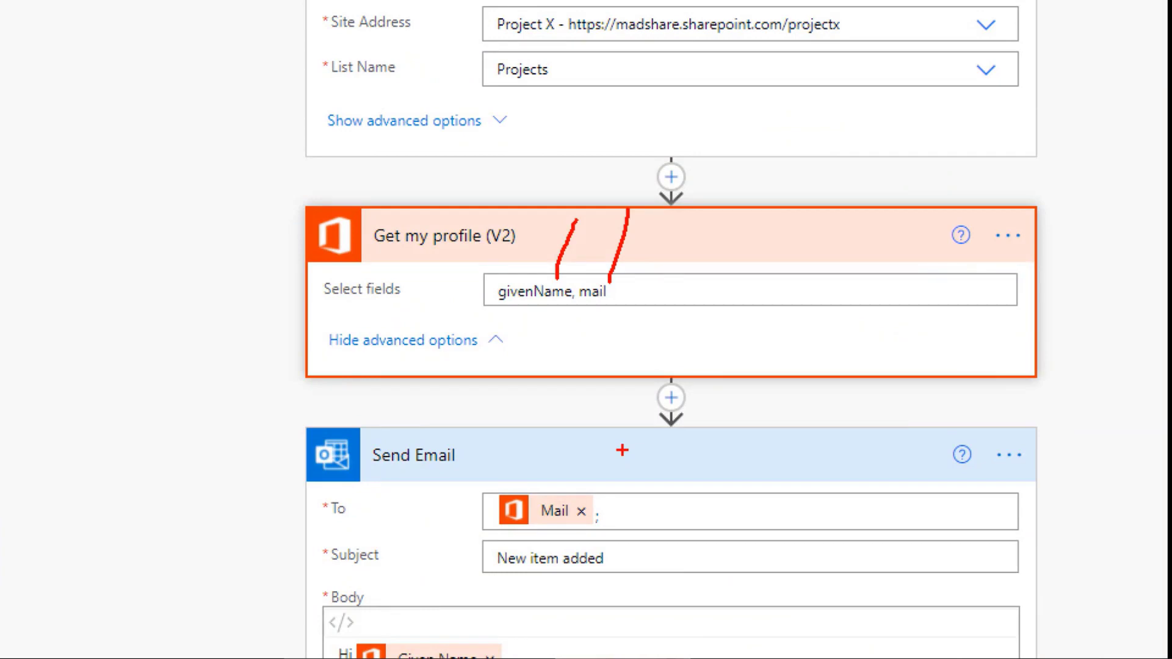
key(Escape)
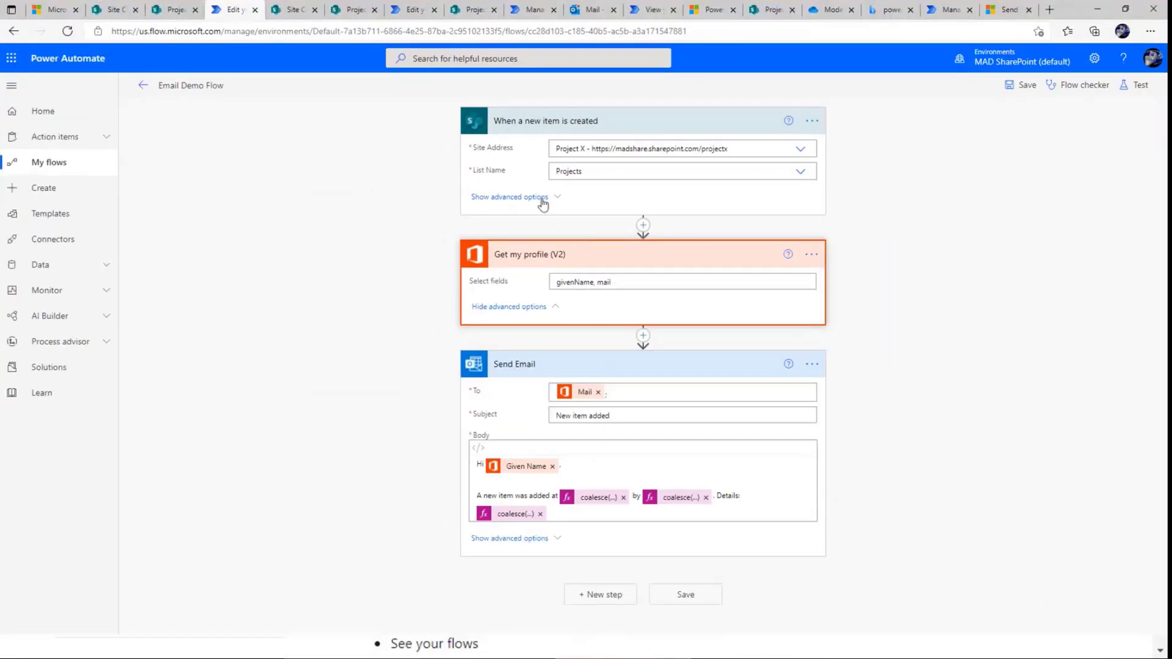
Look at the trigger's Limit Columns by View option, and hide the advanced options of the trigger and Get my profile (V2).
click(500, 120)
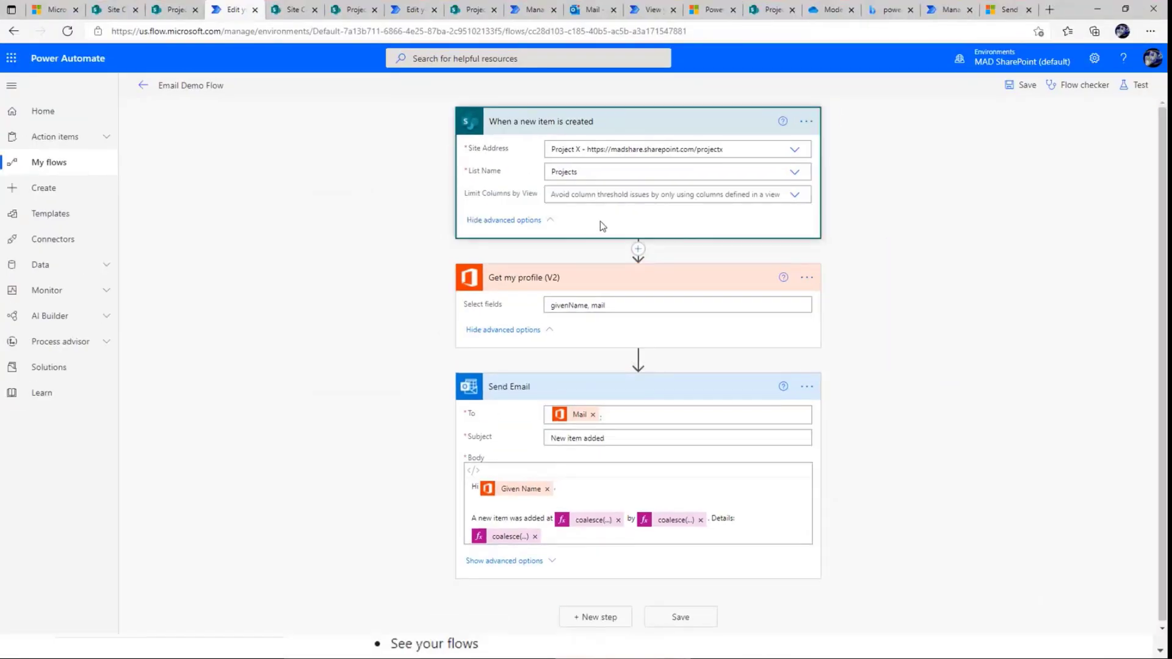
key(ctrl+1)
click(535, 223)
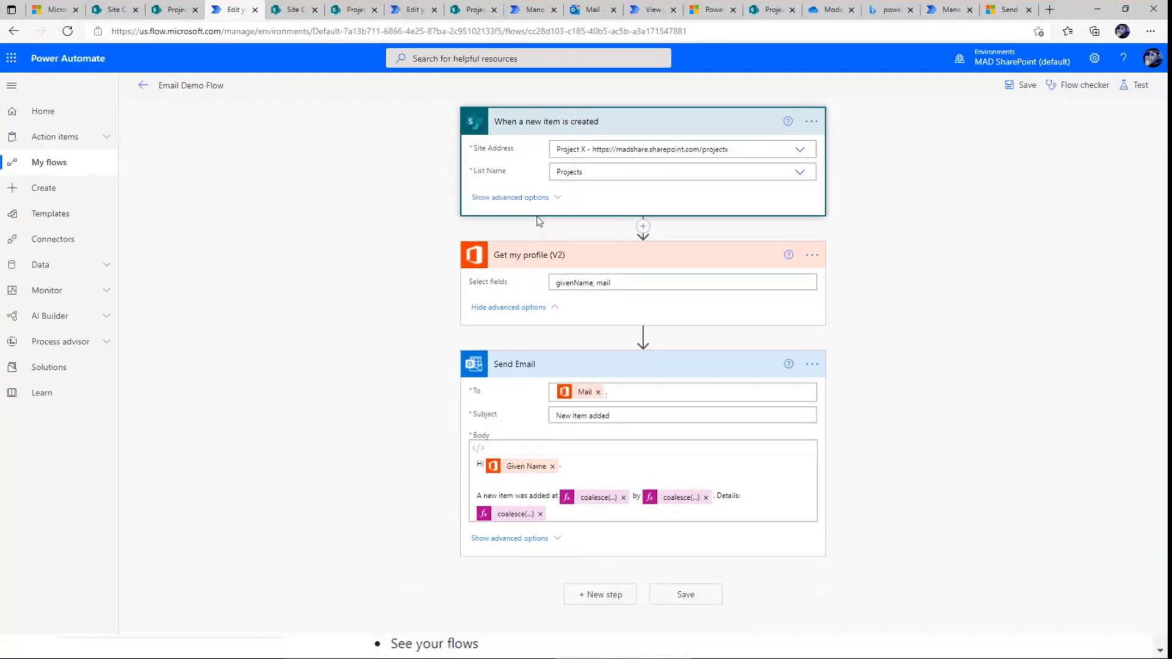
click(537, 304)
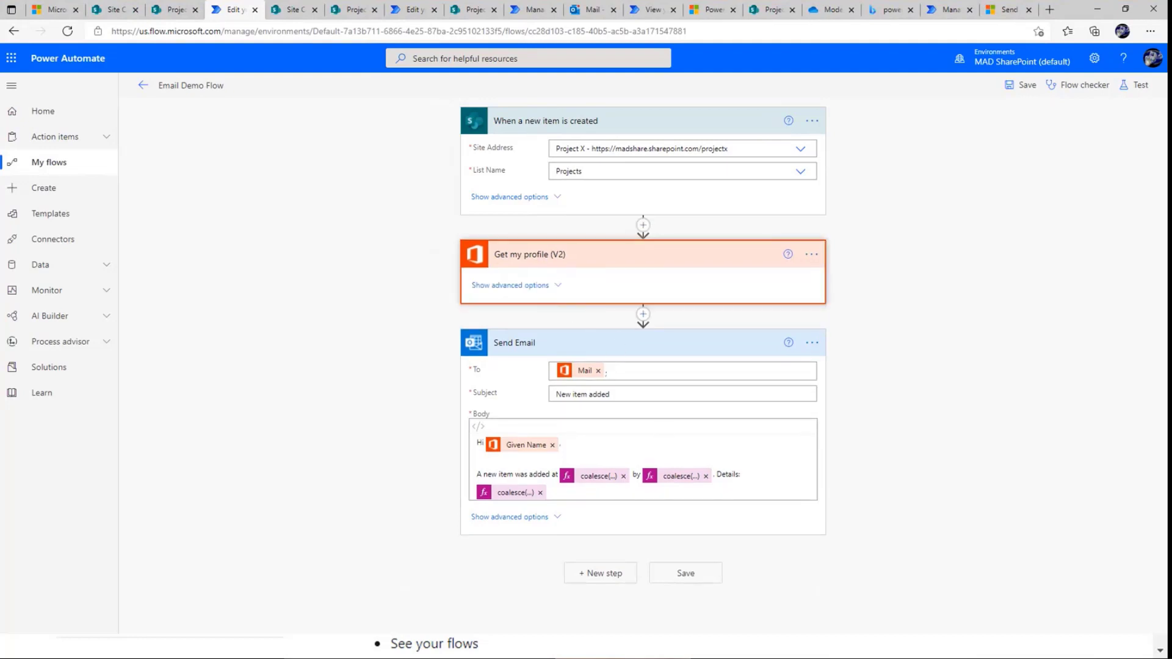
Mark the Send Email action in red on the zoomed view, circling its recipient and subject and pointing out the Given Name token.
drag(543, 337, 568, 306)
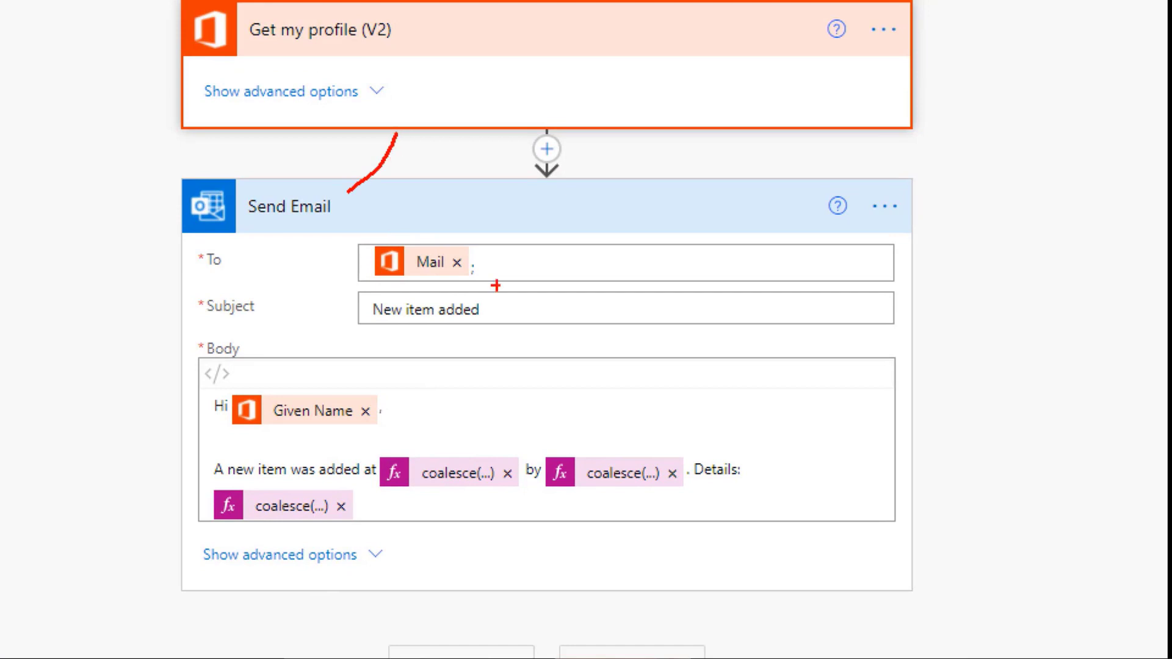
mouse_move(472, 230)
mouse_down()
mouse_move(385, 225)
mouse_move(357, 324)
mouse_move(540, 272)
mouse_move(449, 213)
mouse_up()
drag(334, 389, 336, 373)
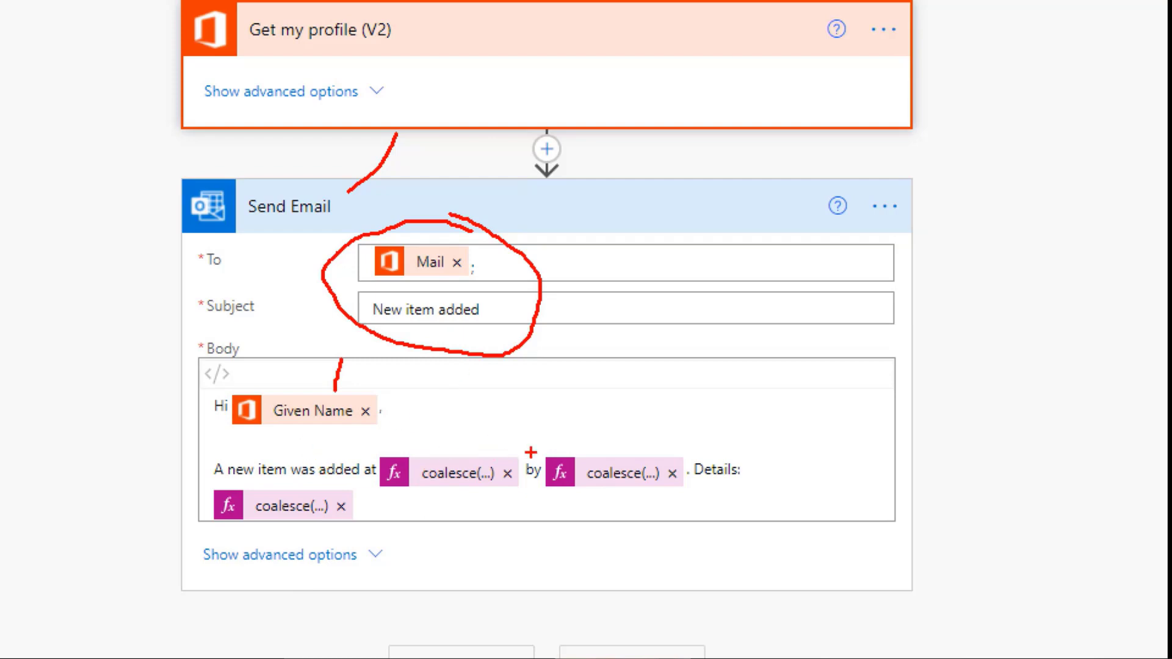
key(Escape)
Open the first coalesce expression in the email body and mark its triggerBody, Created and empty-string parts in red.
click(601, 481)
scroll(775, 510, down, 3)
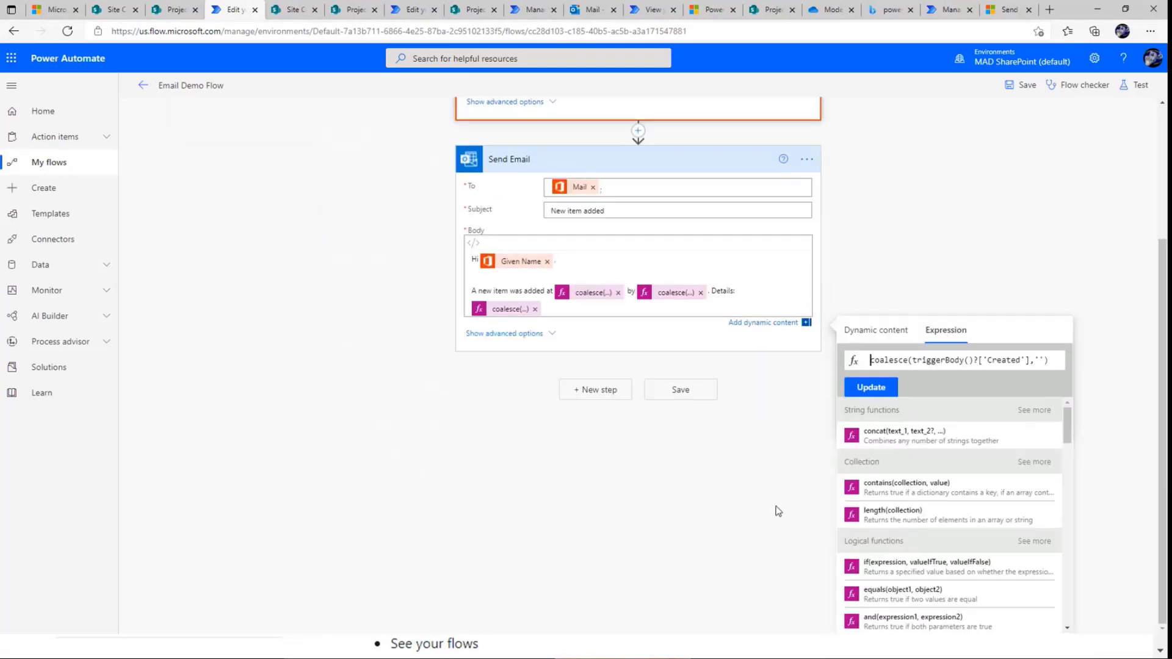
key(ctrl+1)
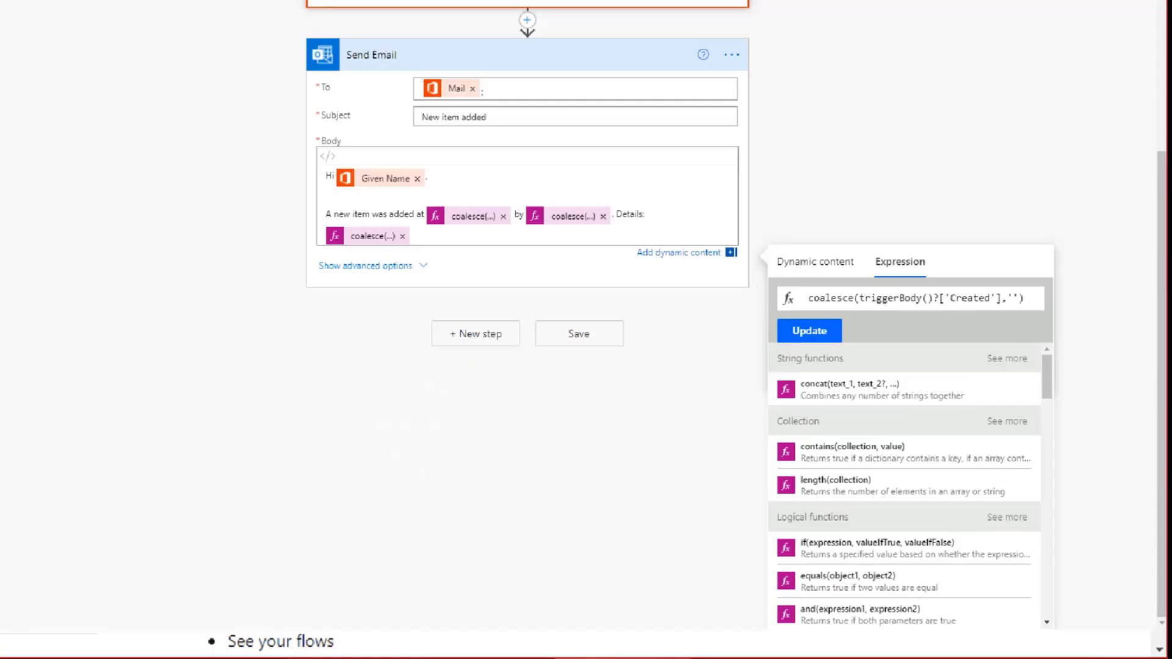
click(927, 391)
drag(805, 280, 861, 274)
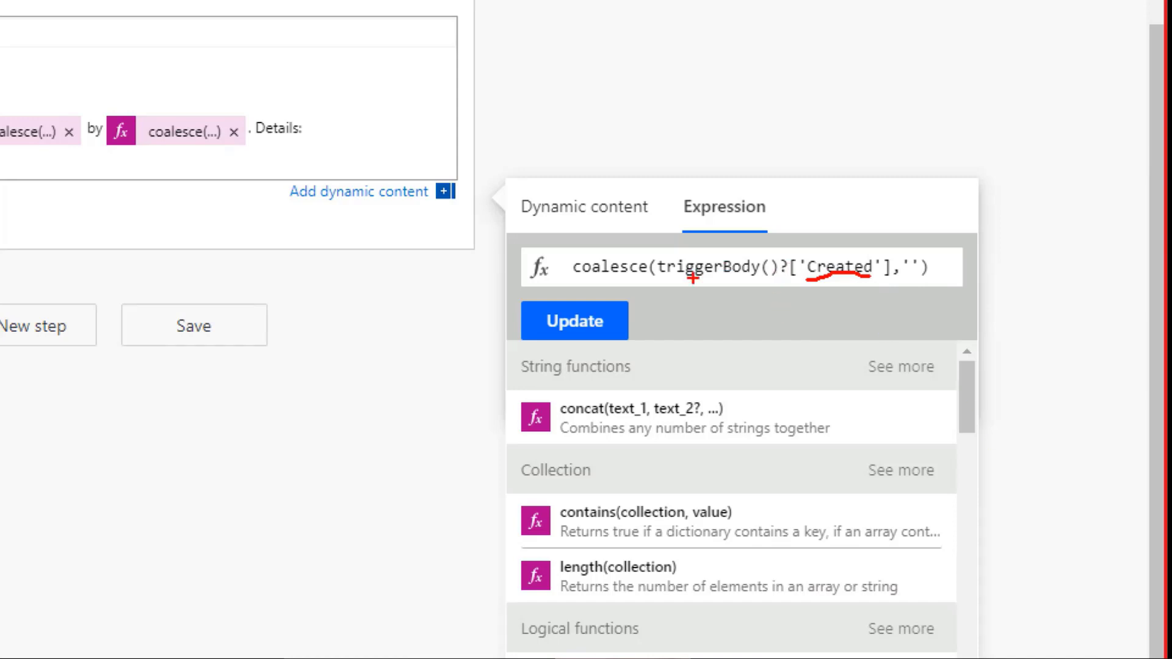
mouse_move(680, 280)
mouse_down()
mouse_move(882, 284)
mouse_move(925, 245)
mouse_move(887, 290)
mouse_move(934, 227)
mouse_move(942, 319)
mouse_up()
click(905, 278)
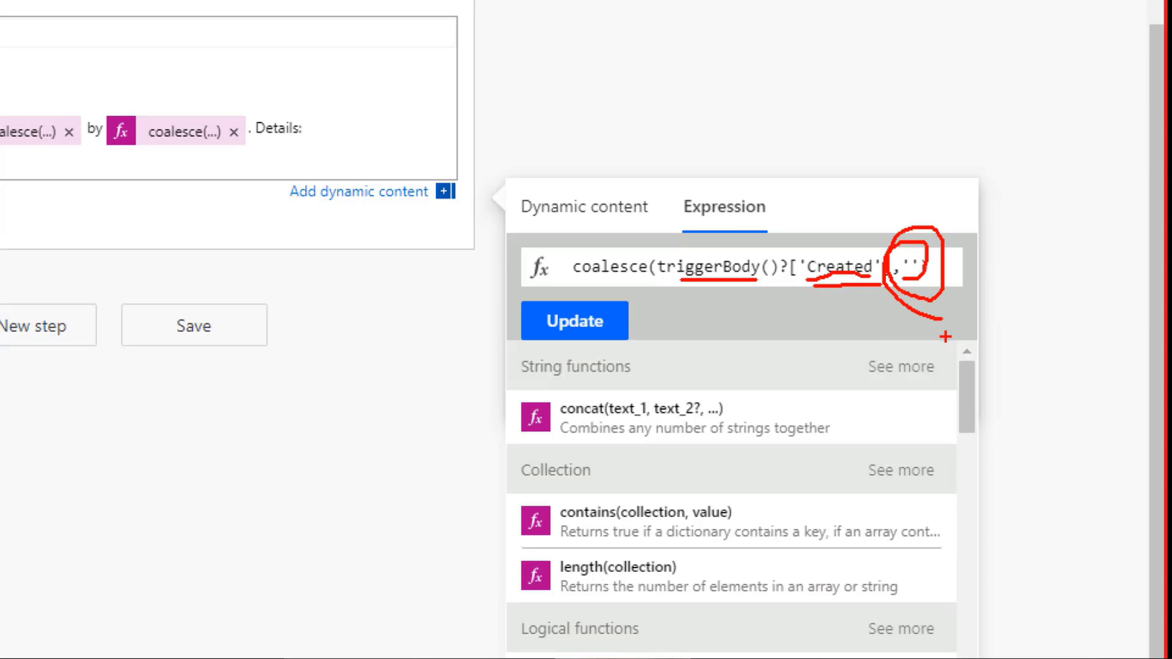
drag(925, 261, 957, 191)
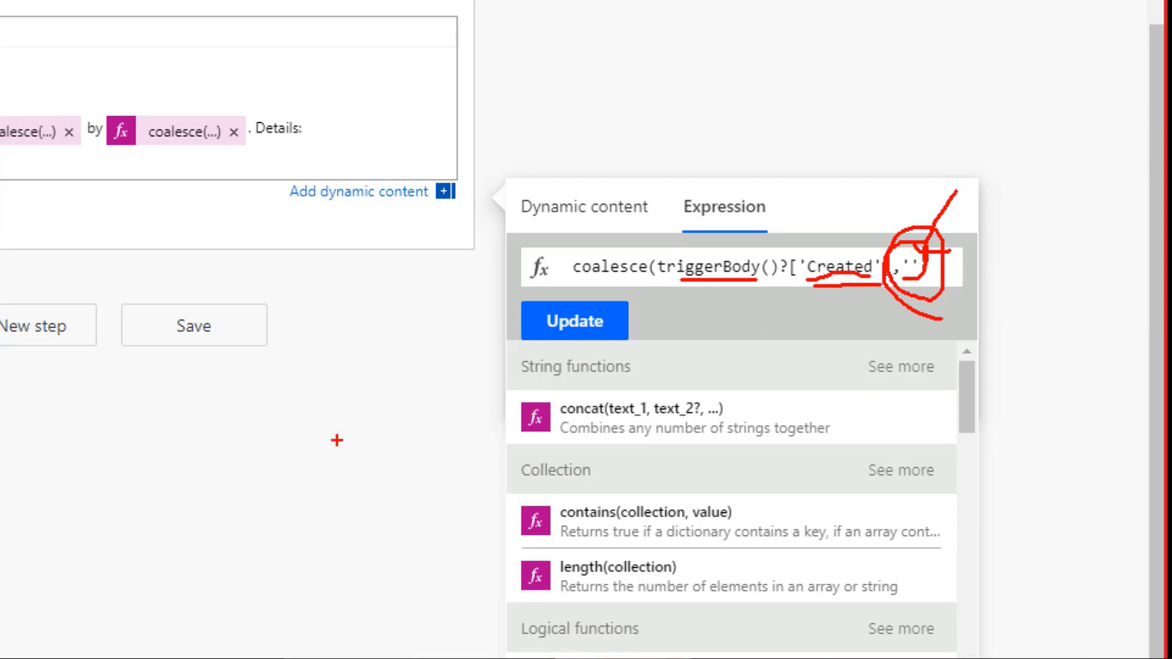
key(Escape)
Inspect the other two coalesce expressions in the email body, for the author's display name and the item name.
click(676, 295)
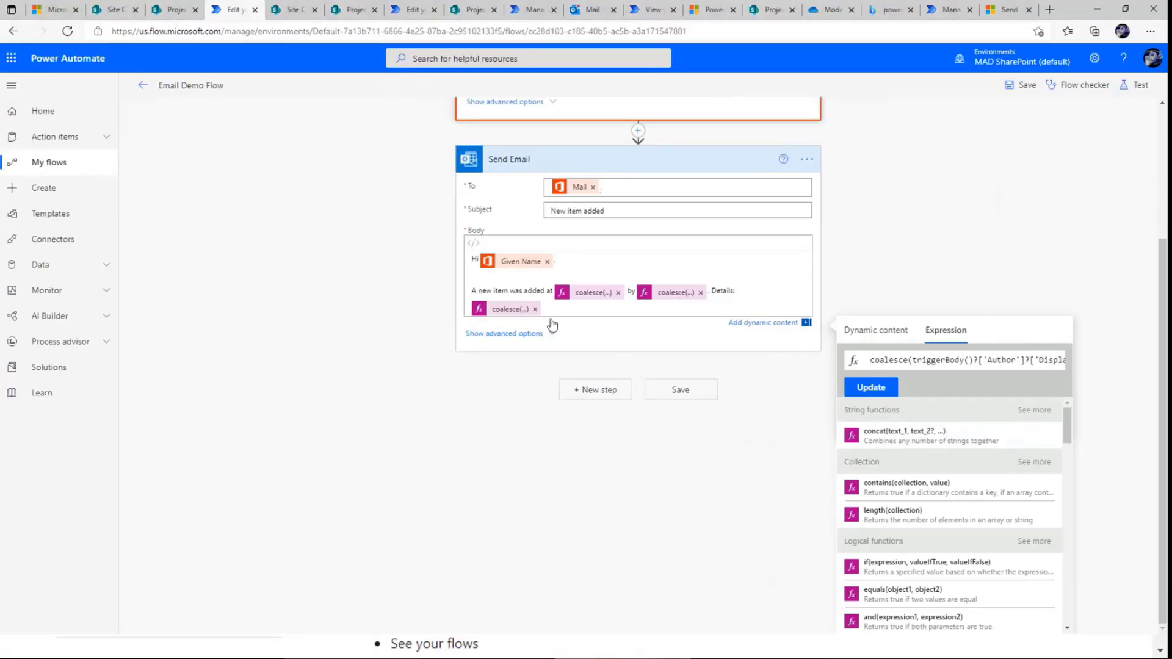
click(500, 310)
click(1048, 360)
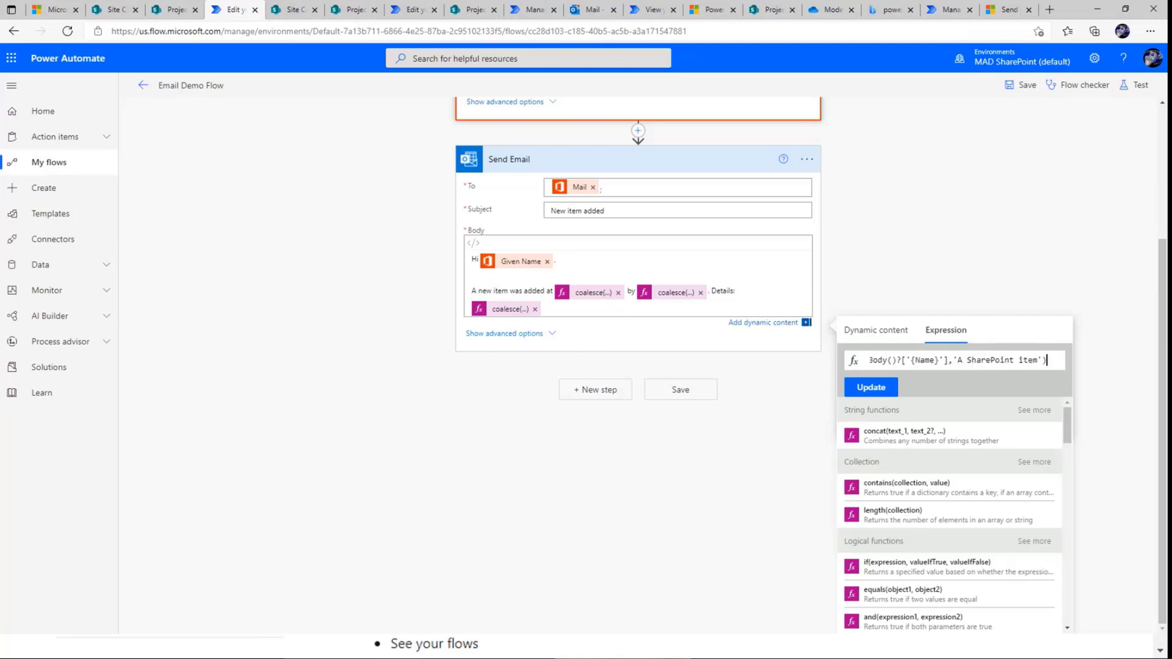
click(666, 294)
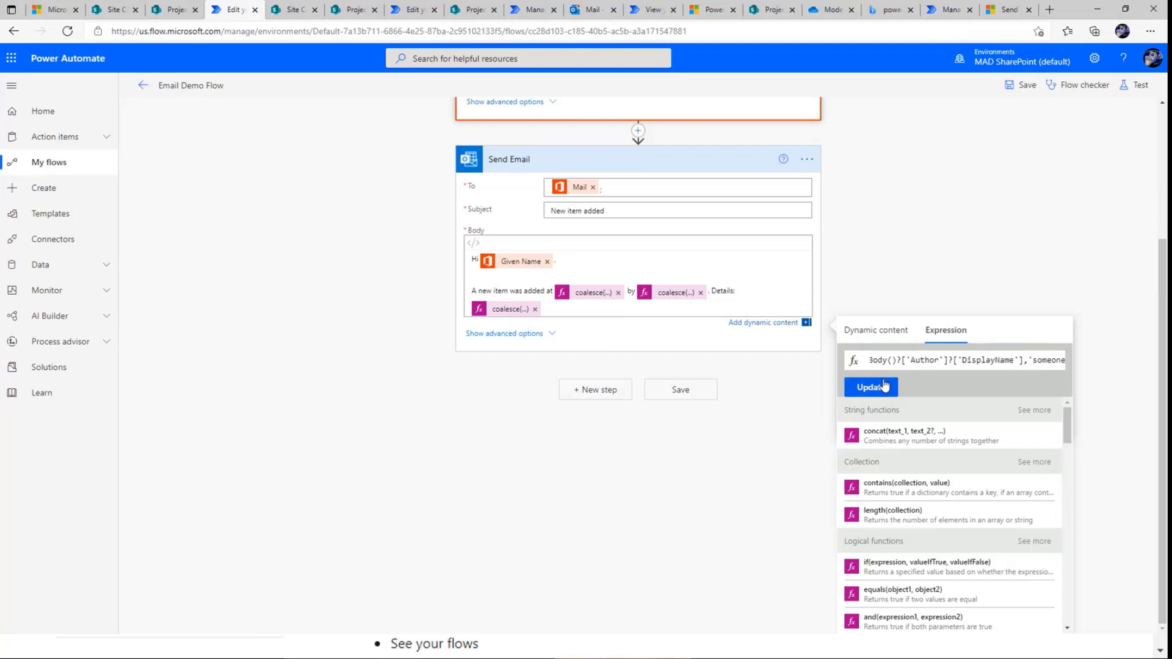
key(End)
key(Home)
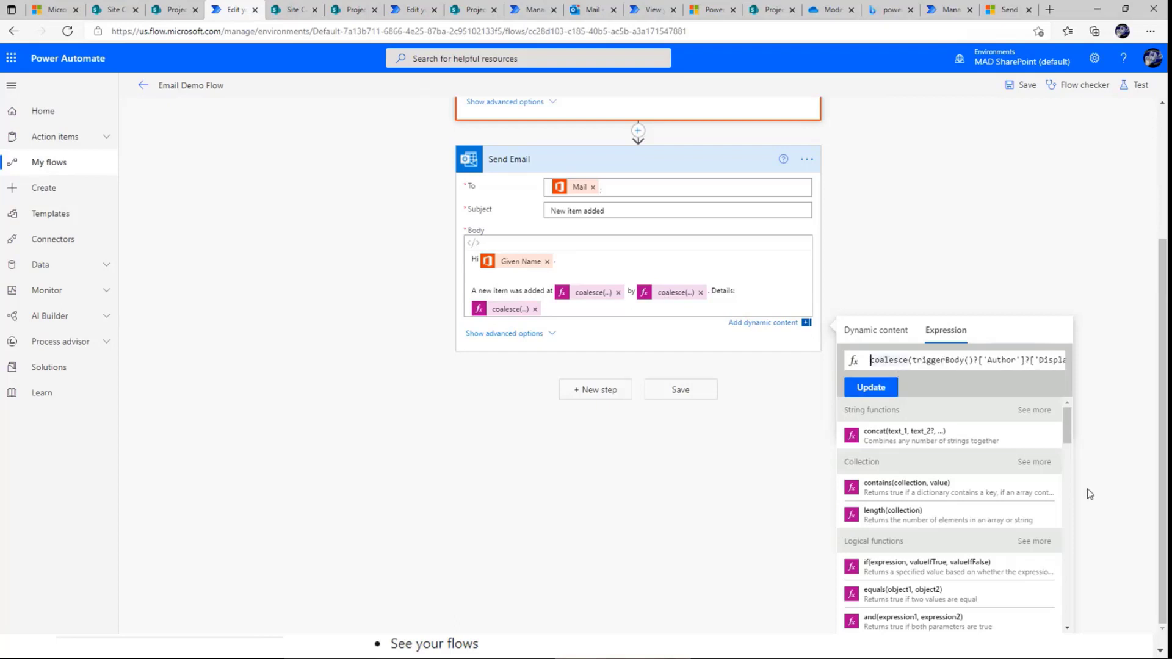
Close the expression editor without changes and save Email Demo Flow.
click(716, 510)
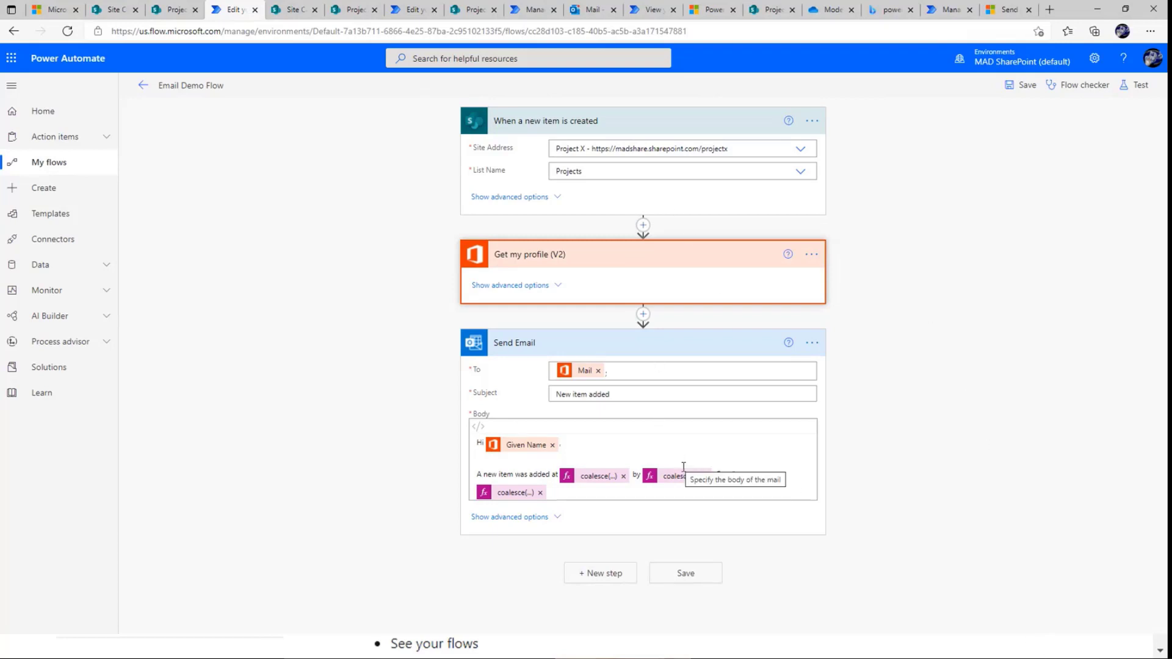
click(707, 574)
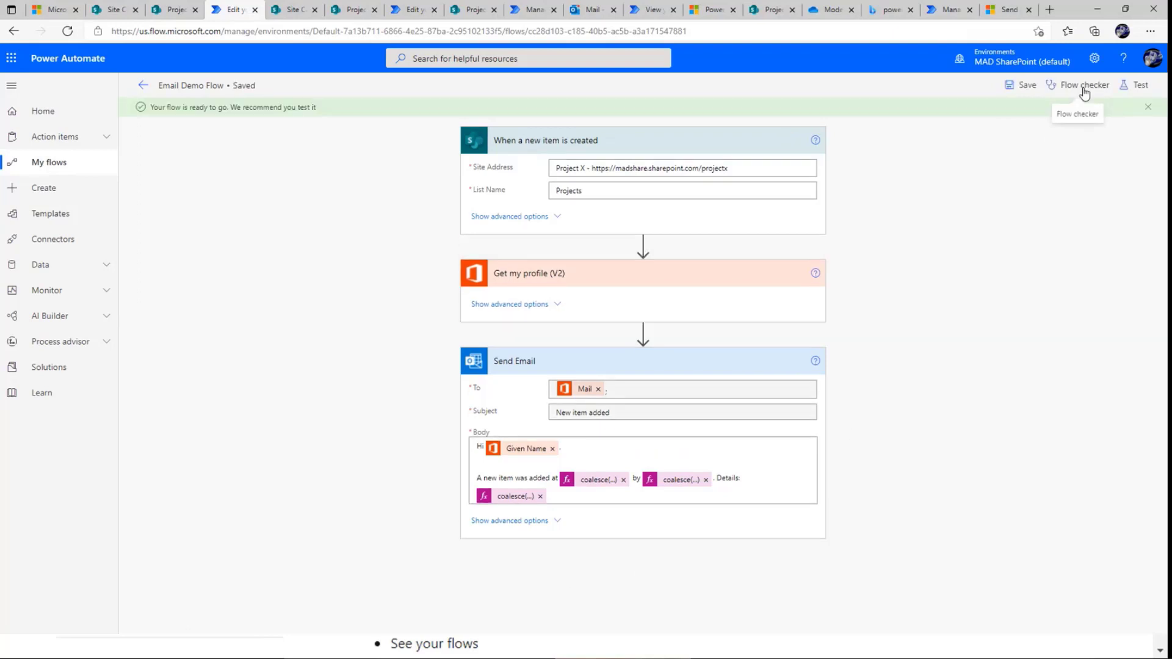
Clear the trigger's list name to provoke an error, and examine it in Flow checker with red markings.
click(666, 190)
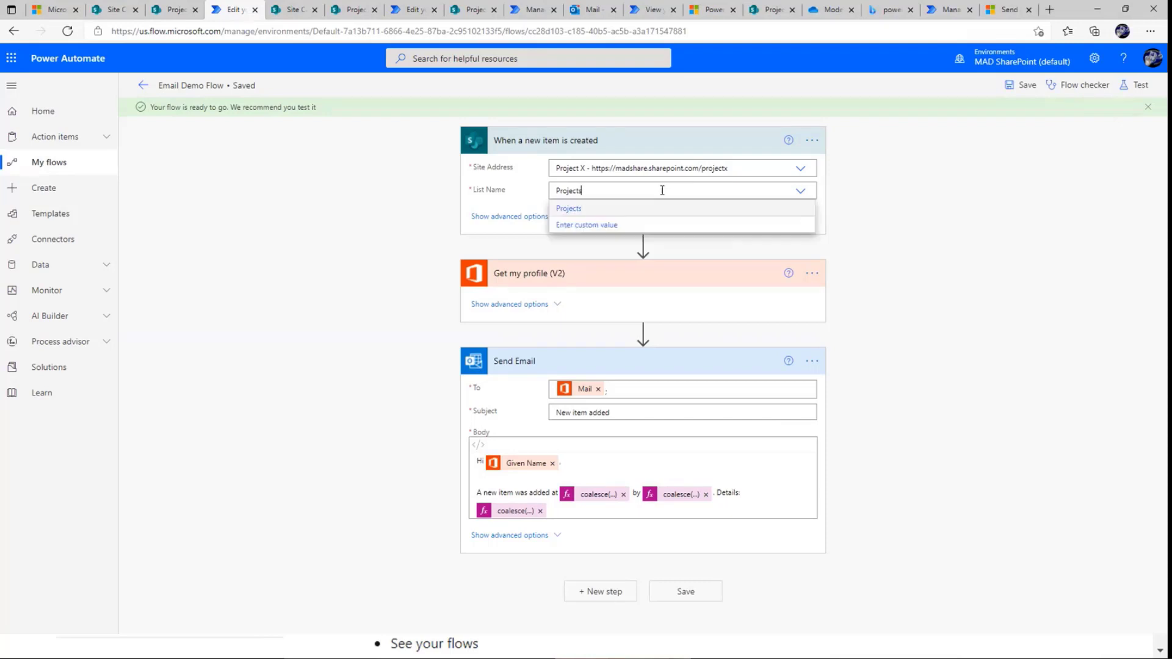
key(ctrl+a)
key(BackSpace)
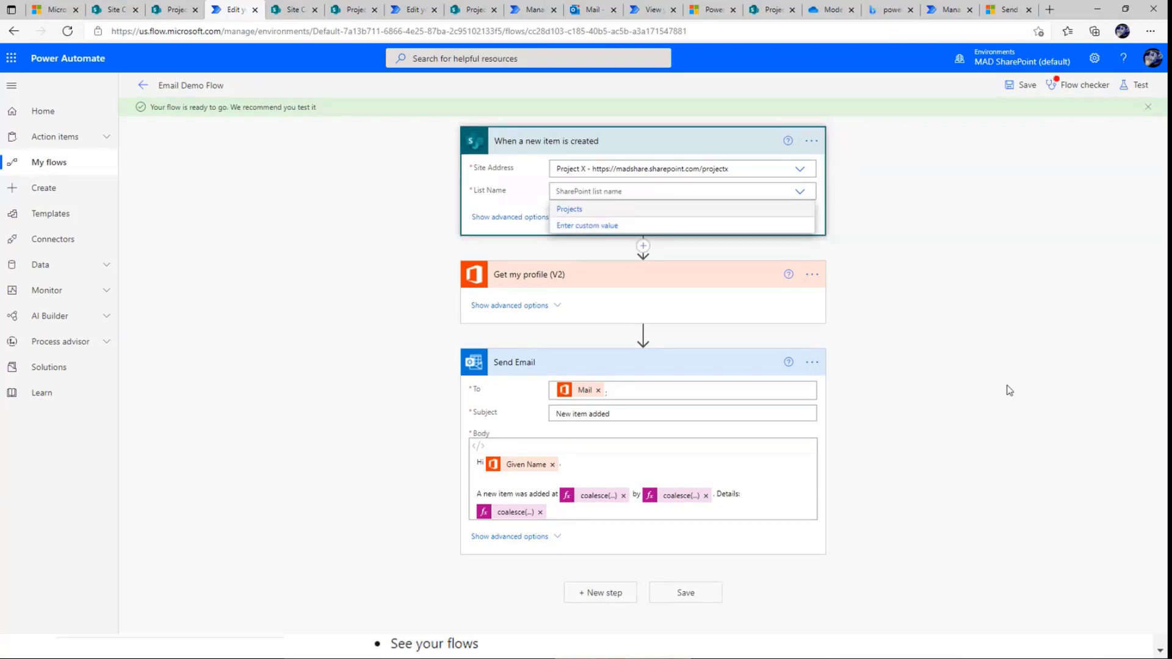
click(1026, 279)
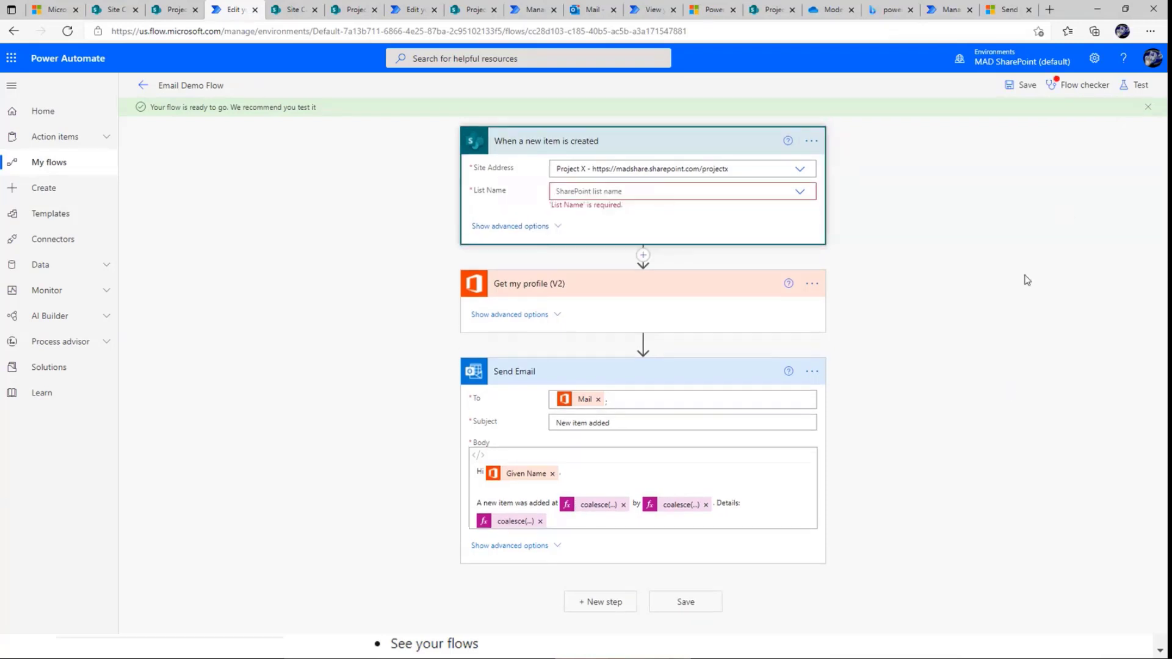
click(1086, 91)
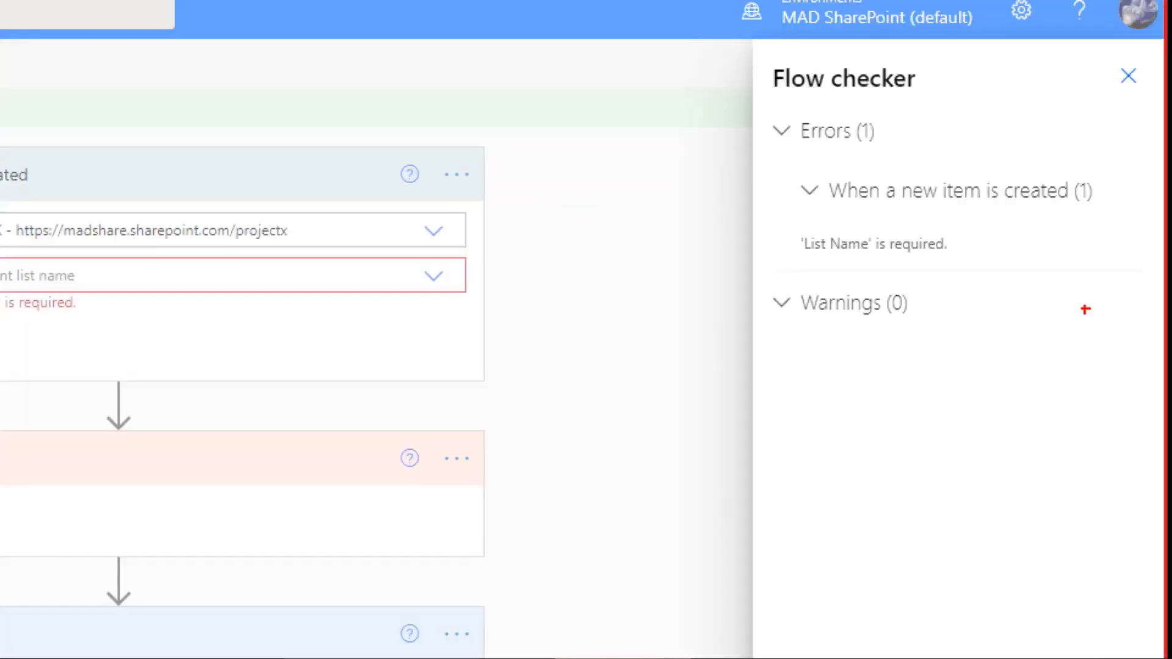
mouse_move(1015, 230)
mouse_down()
mouse_move(681, 244)
mouse_move(835, 101)
mouse_move(731, 85)
mouse_up()
key(Escape)
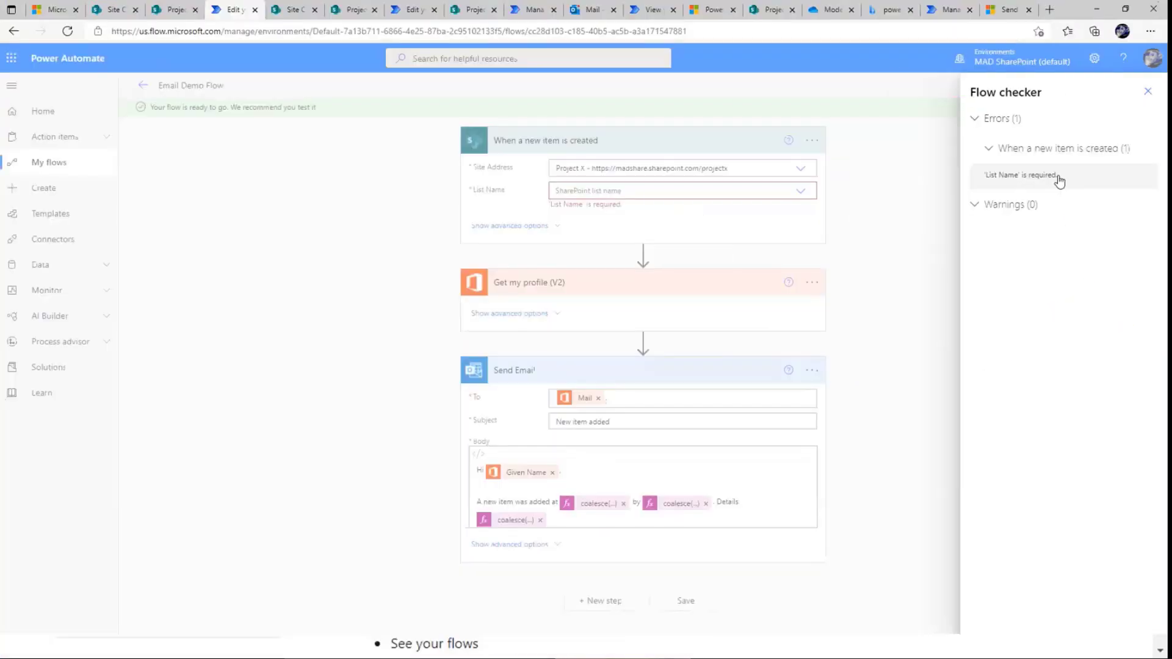
Set the trigger's list name back to Projects, recheck the flow for errors and save it.
click(751, 193)
click(799, 193)
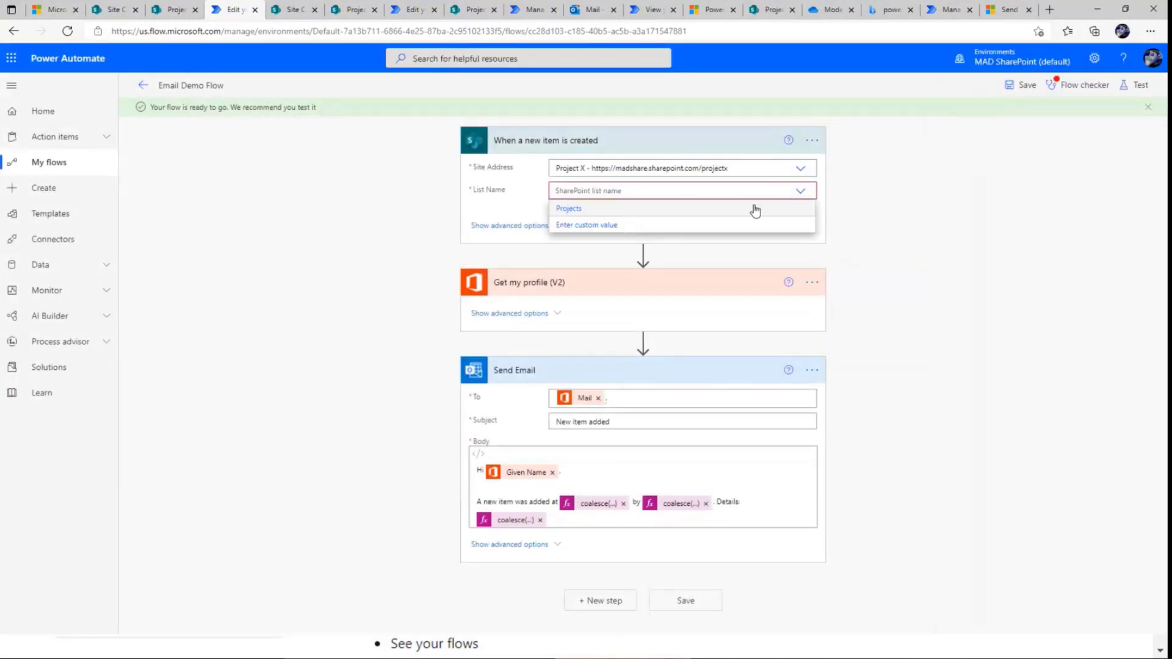
click(744, 209)
click(1073, 87)
click(954, 169)
click(1023, 85)
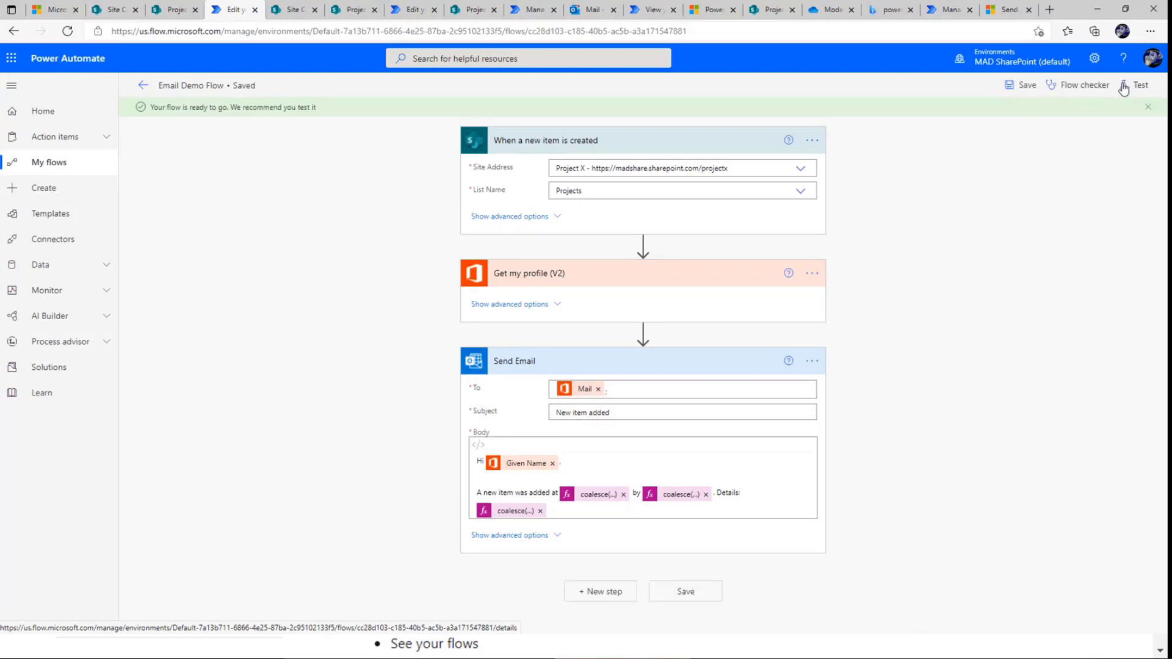
Open the flow's test options, mark the choices in red on the zoomed view and try the Automatically option.
click(1124, 89)
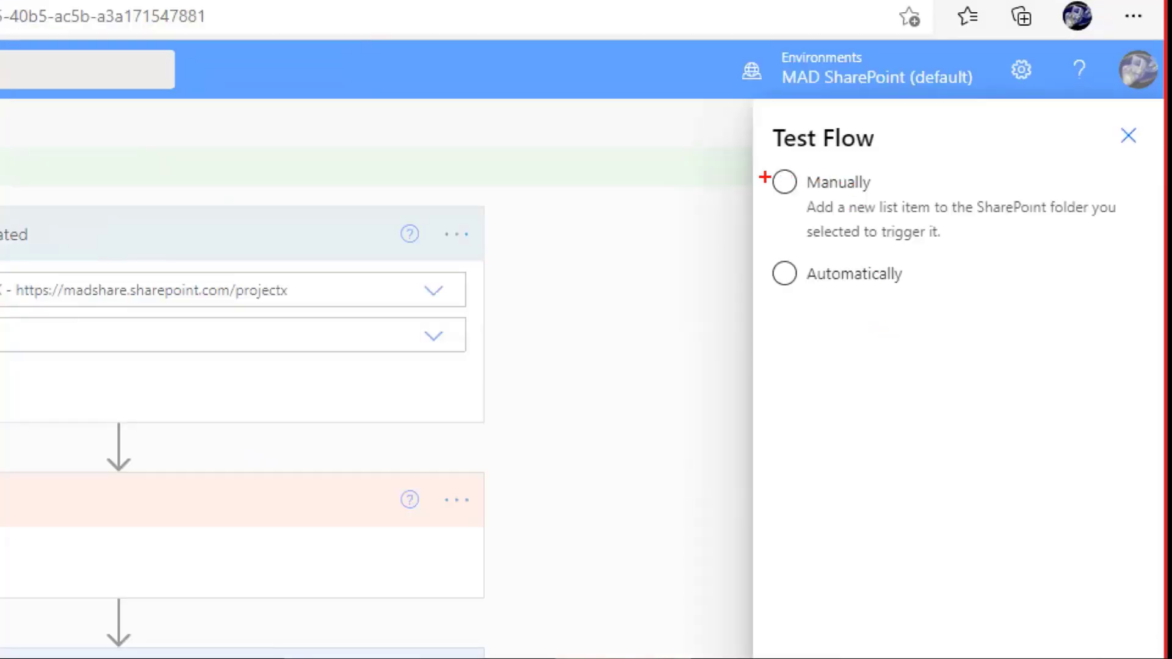
drag(966, 111, 993, 100)
drag(772, 270, 846, 243)
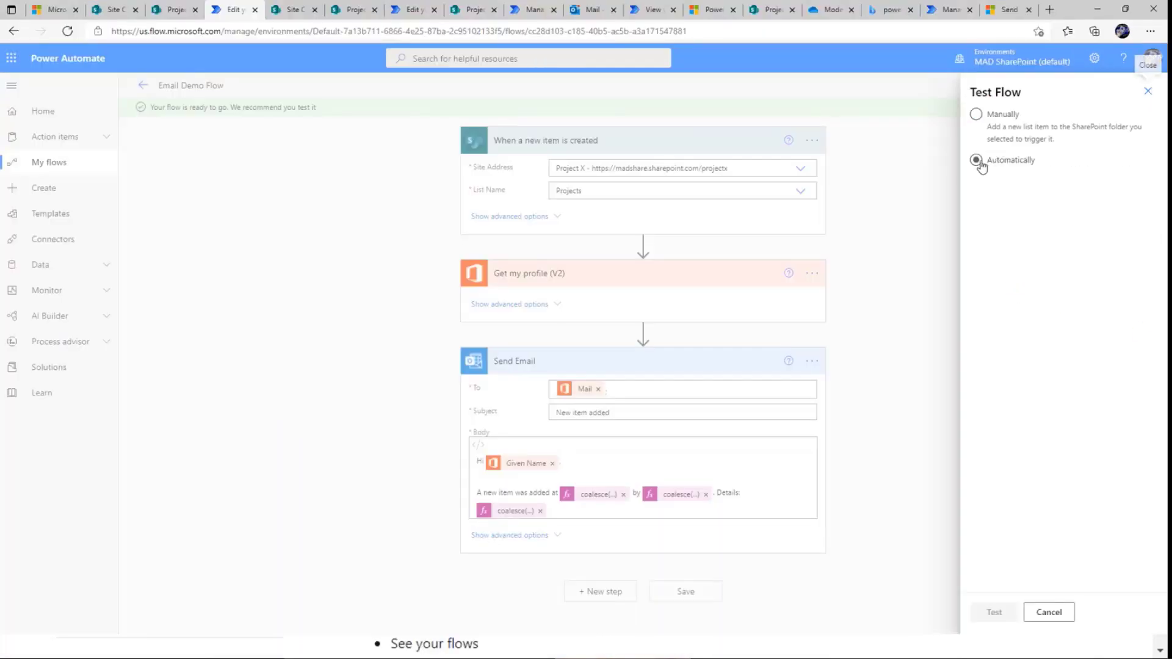
click(784, 273)
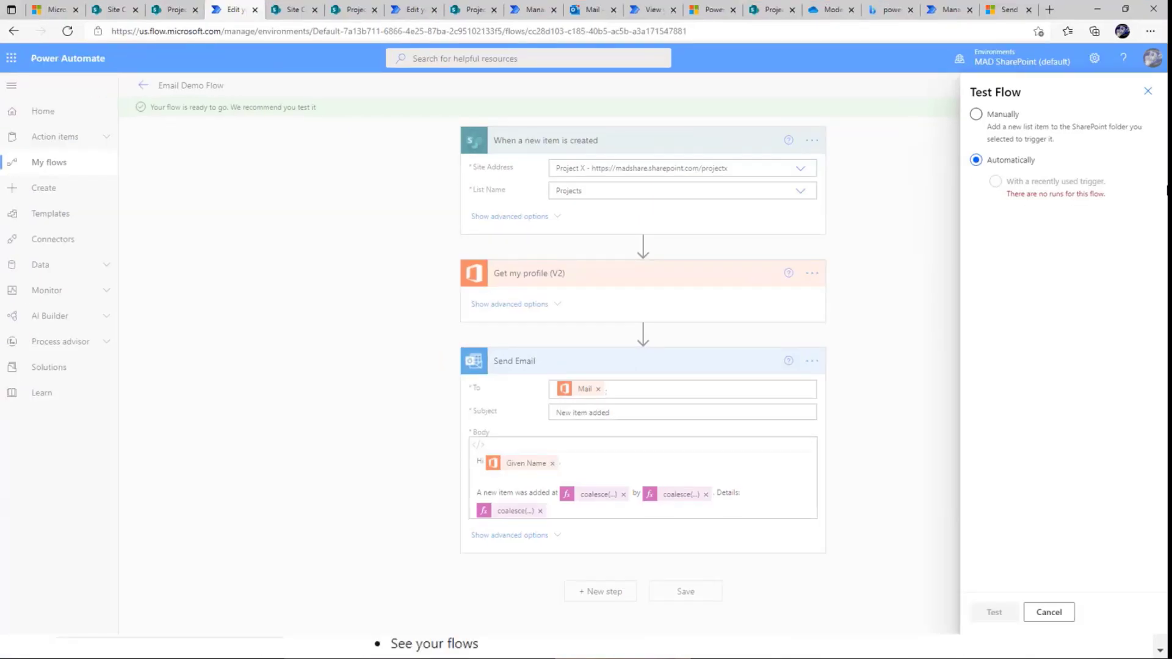
Start a test of Email Demo Flow with the Manually option.
click(977, 114)
click(994, 613)
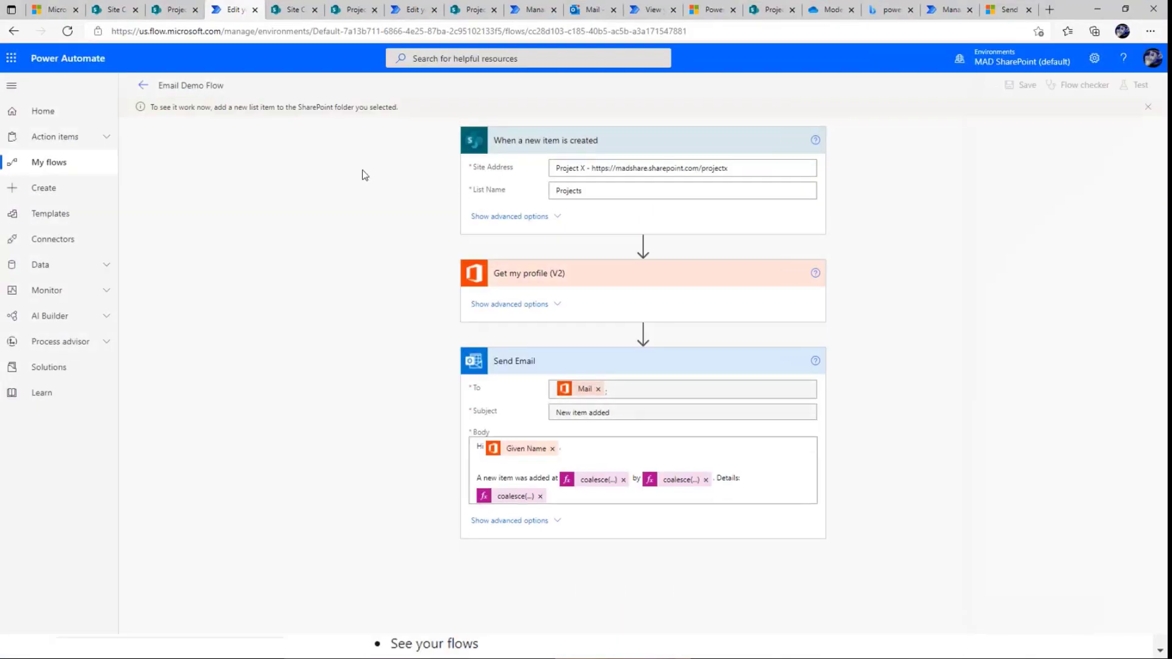
Add an item titled Wine tasting to the SharePoint Projects list, filling in the owner's first name, and save it.
click(177, 10)
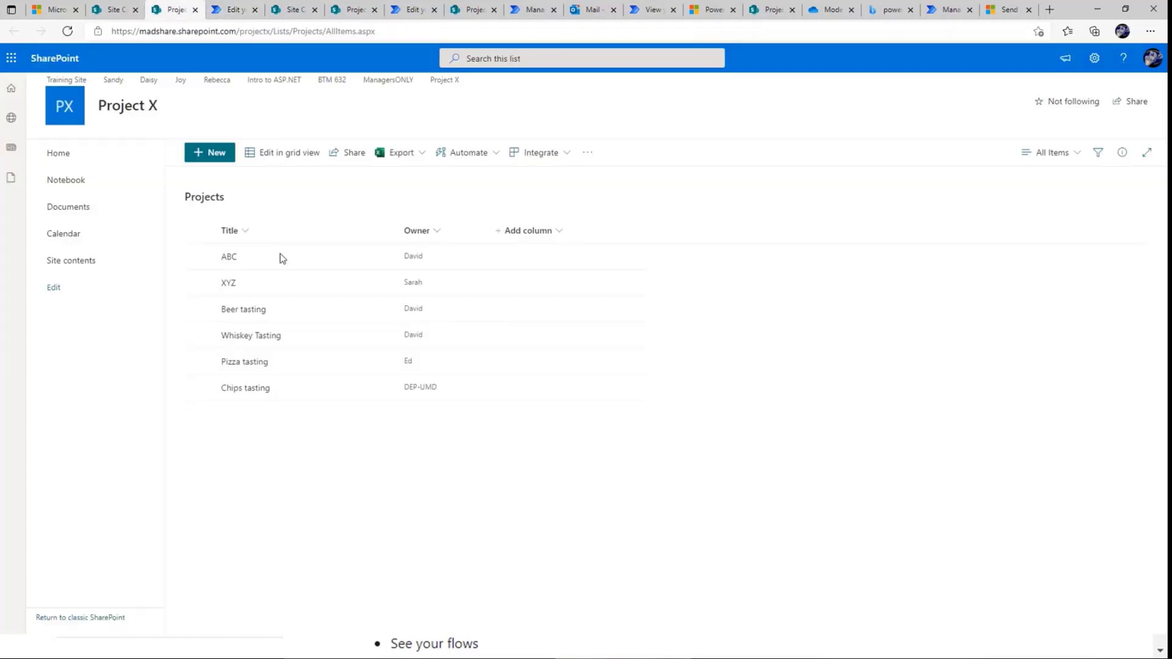
click(215, 154)
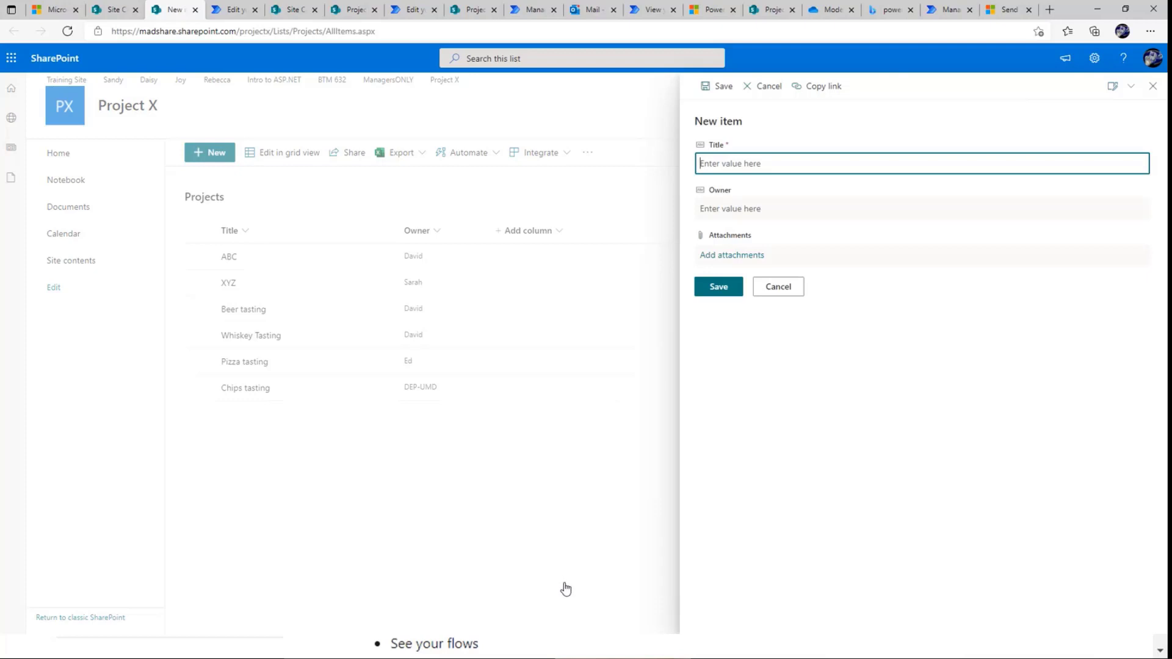
text(Wine tasting)
click(765, 198)
text(David)
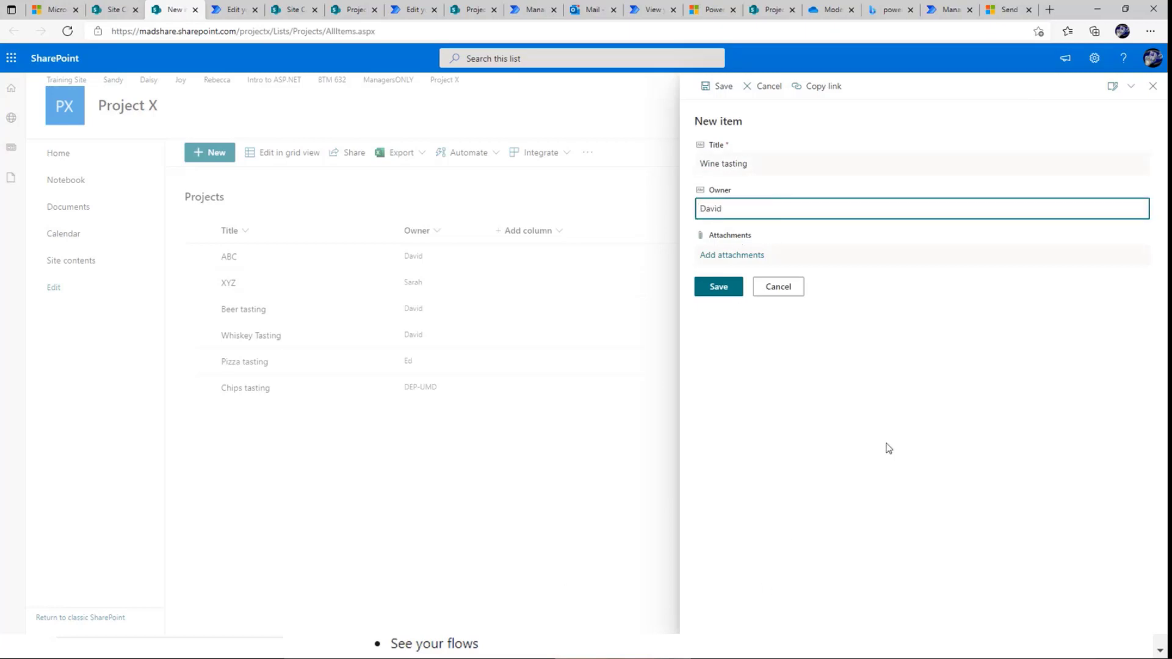
click(720, 285)
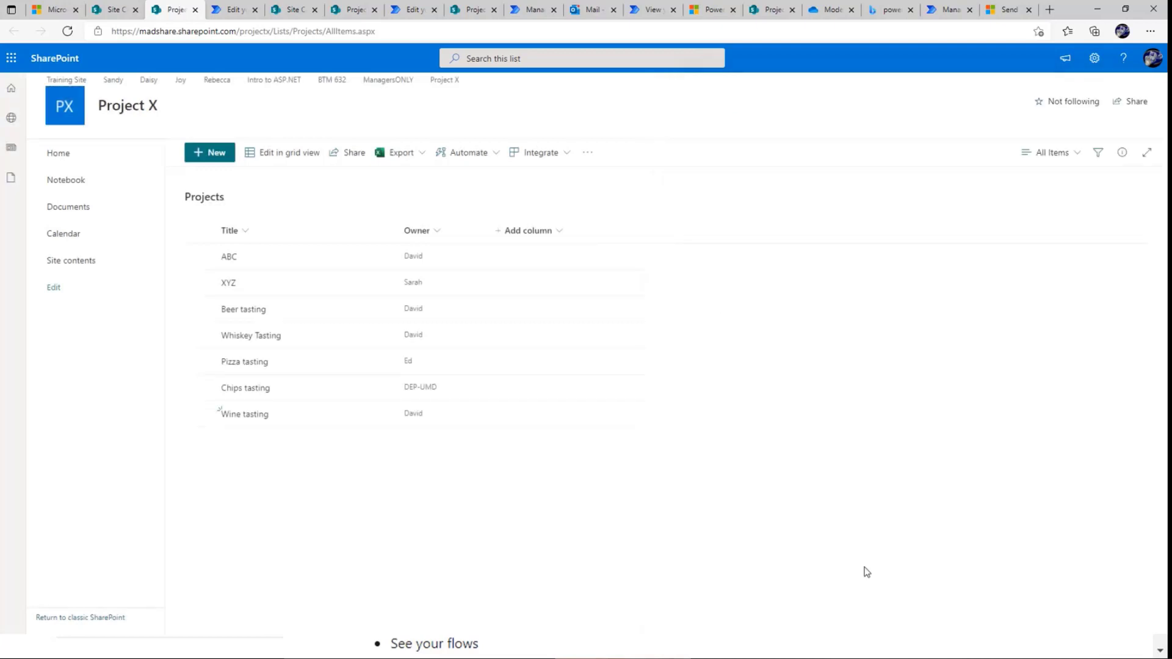
click(367, 417)
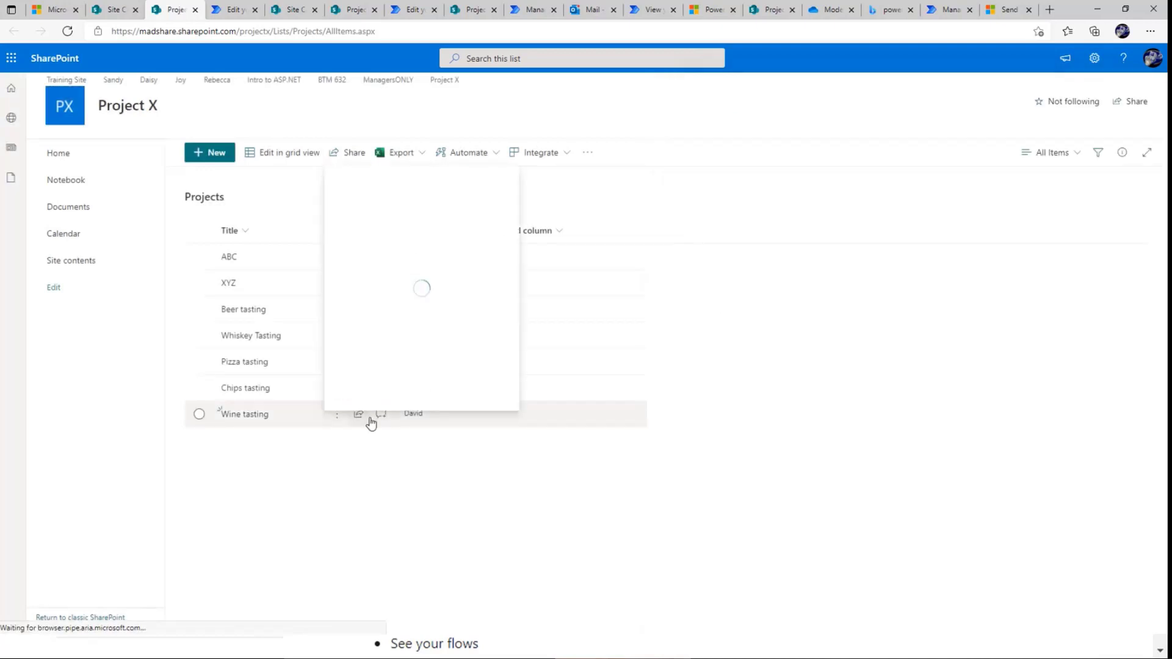
click(340, 474)
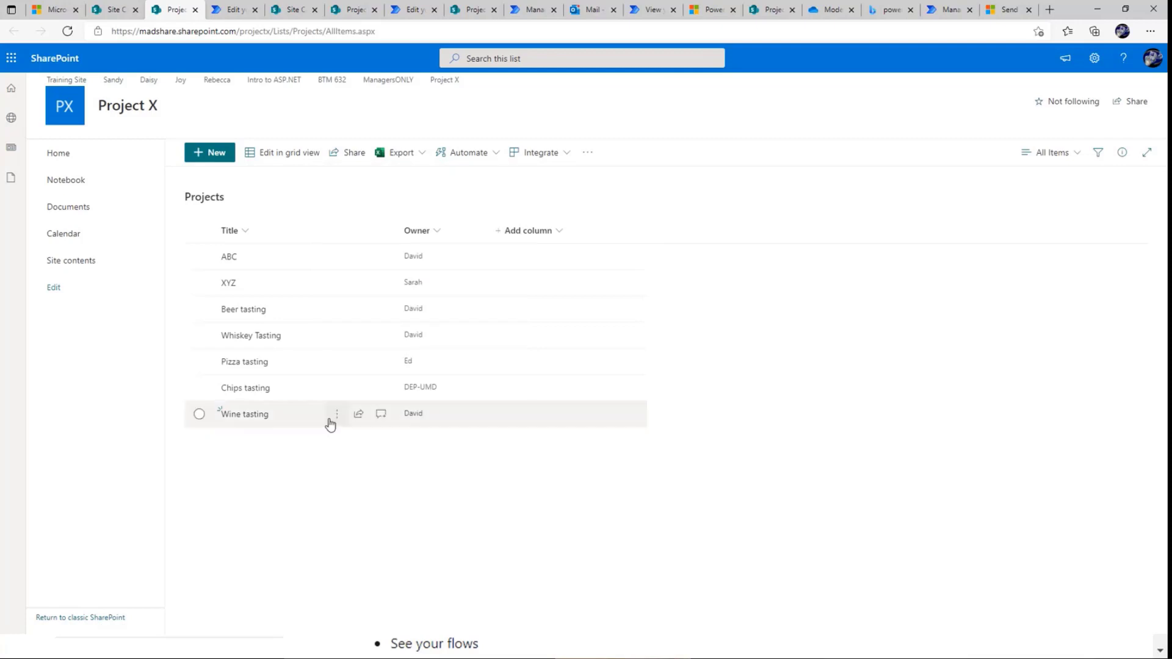
click(338, 417)
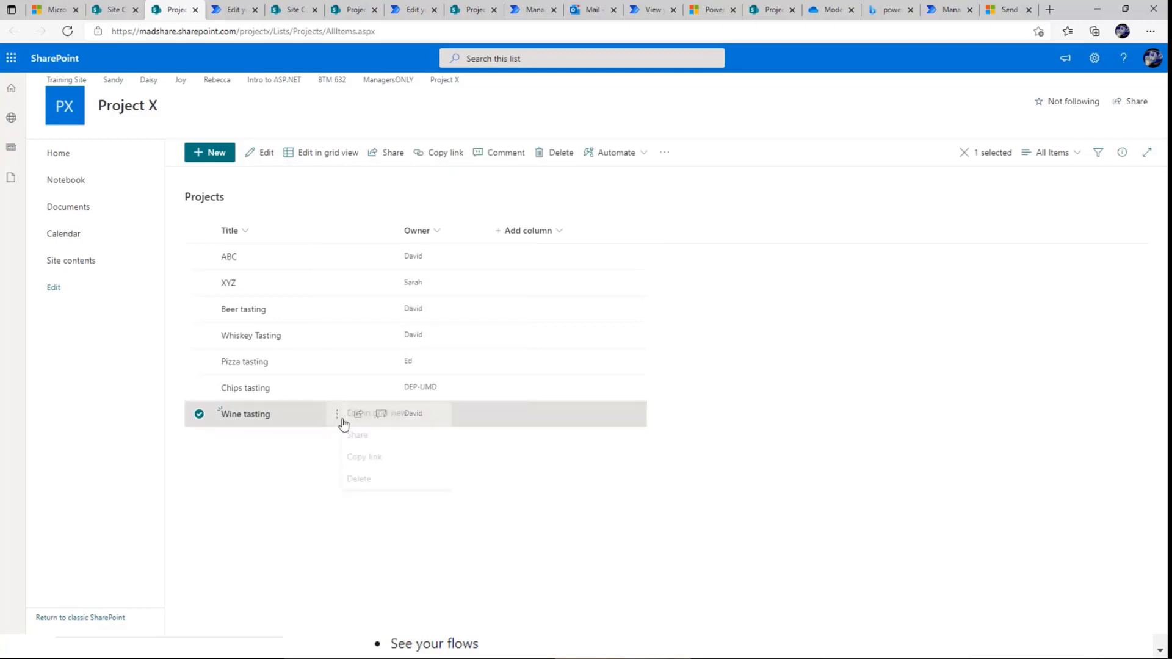
click(689, 224)
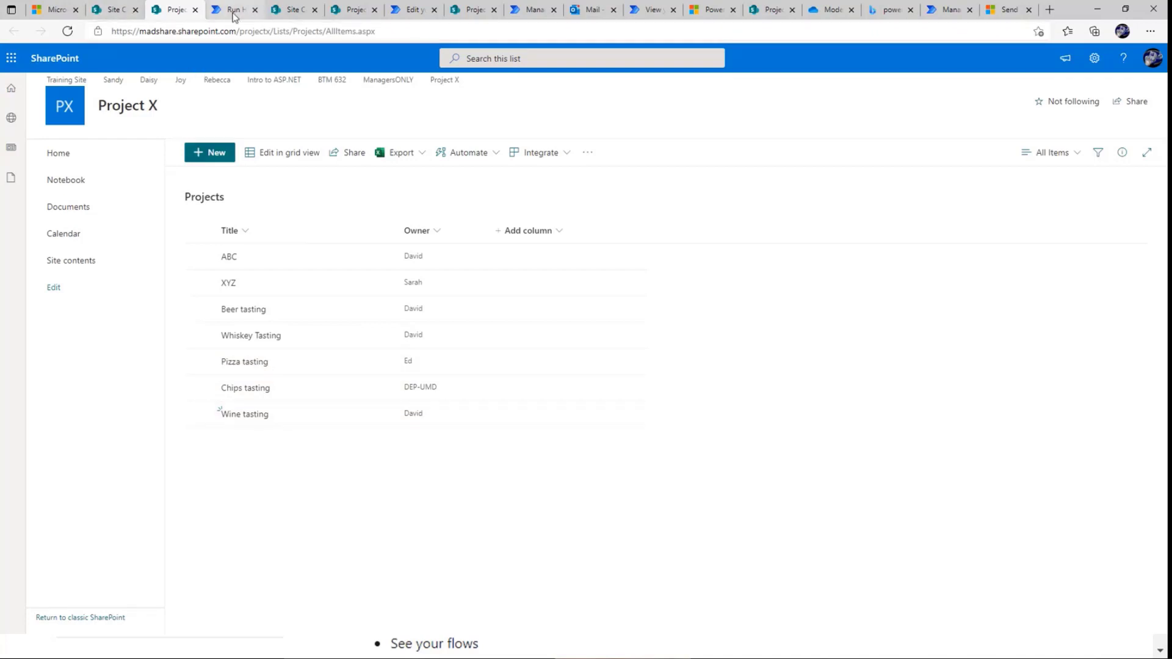
Return to Power Automate, check the test result and open the recorded run from Email Demo Flow's run history.
click(104, 13)
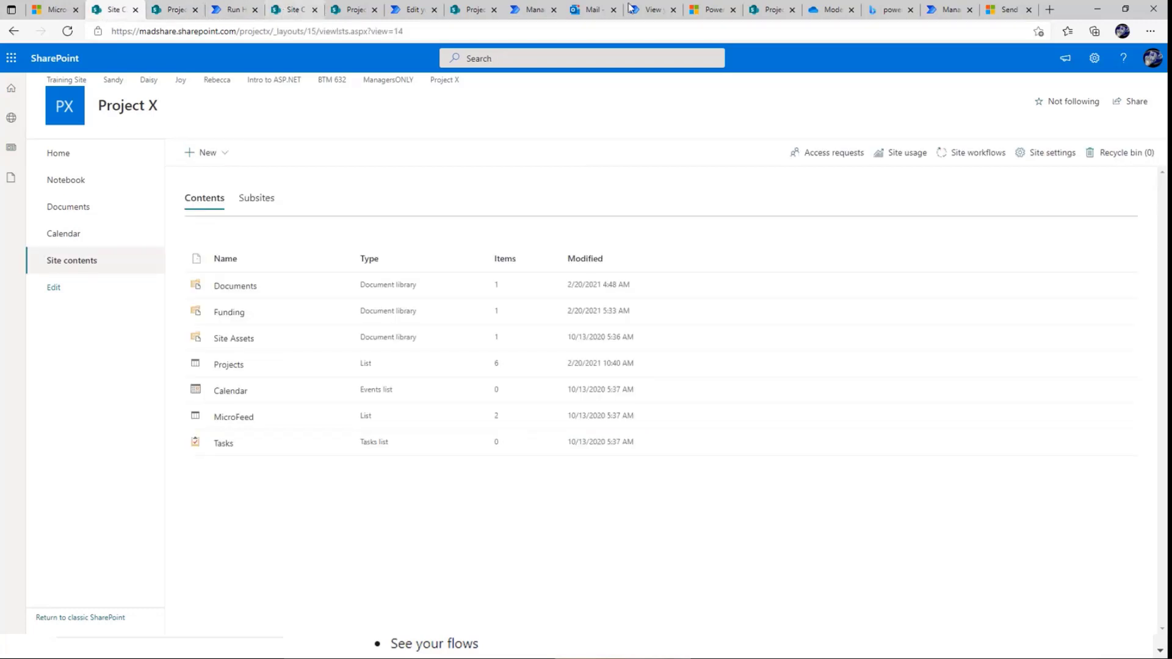
click(242, 16)
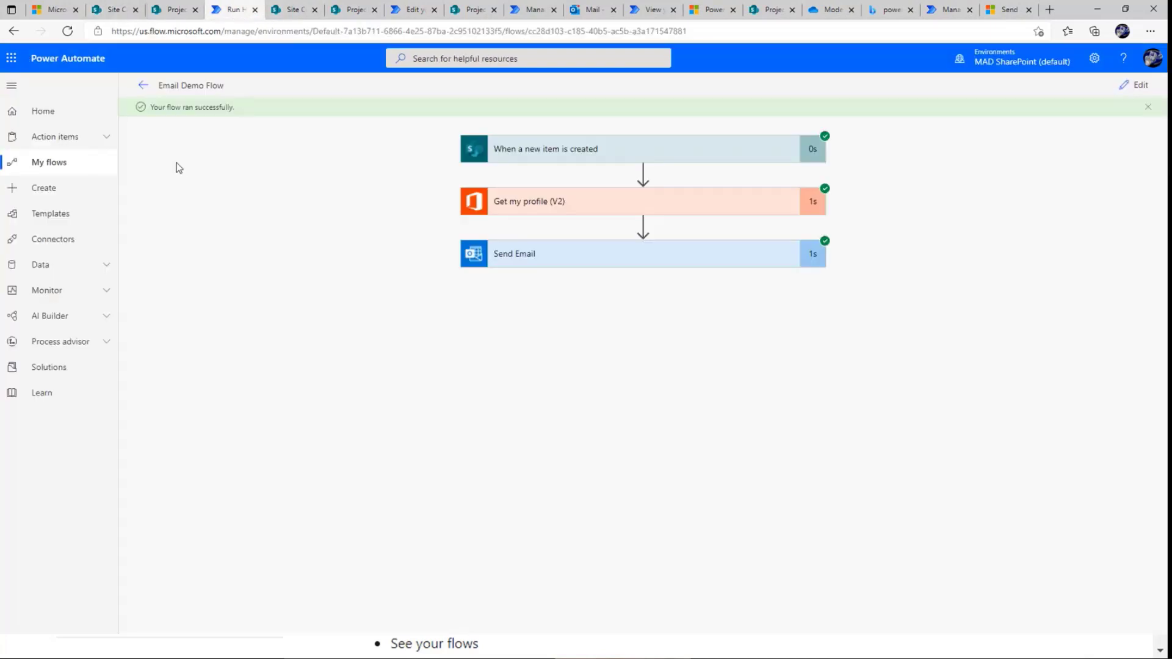
click(36, 163)
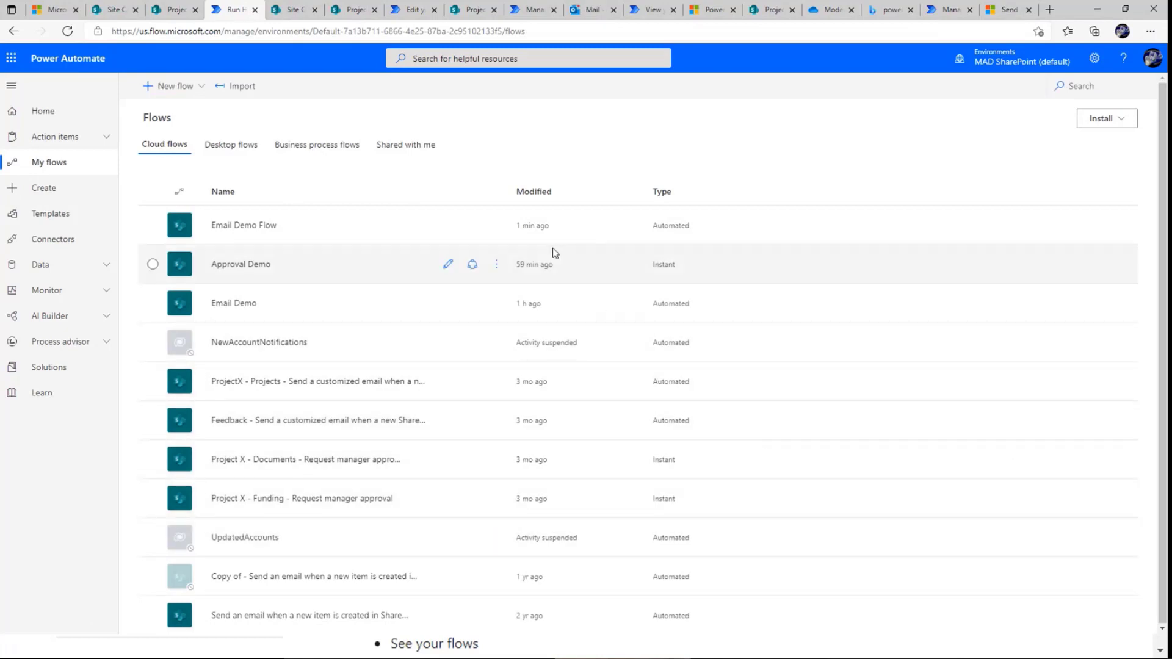
click(259, 227)
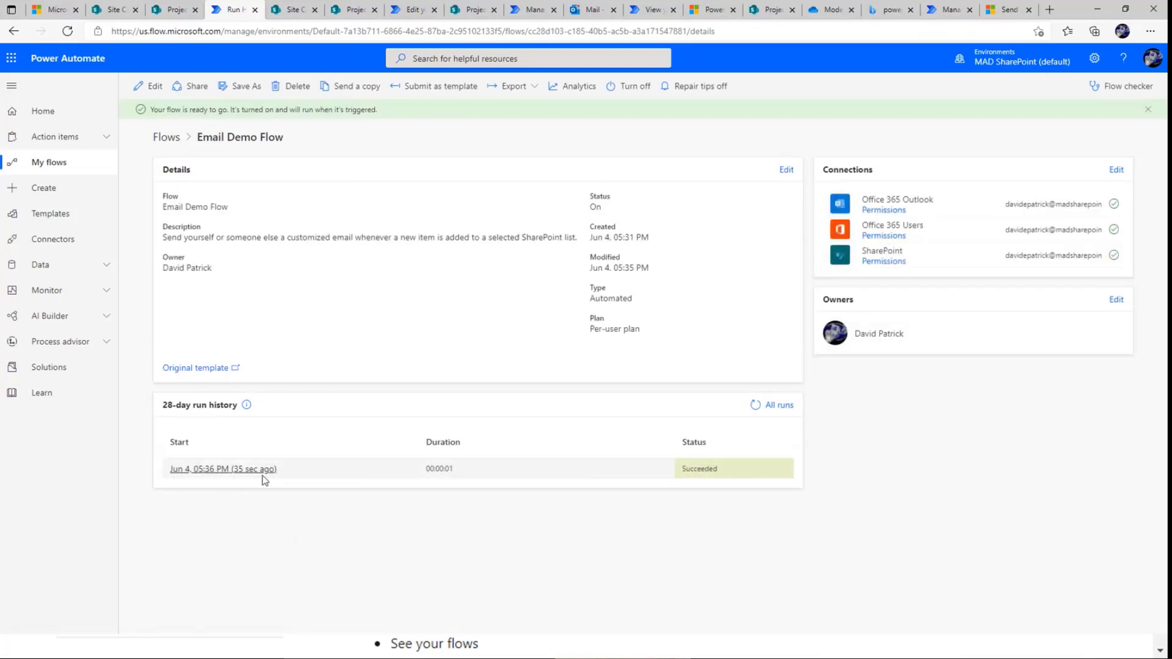
click(243, 470)
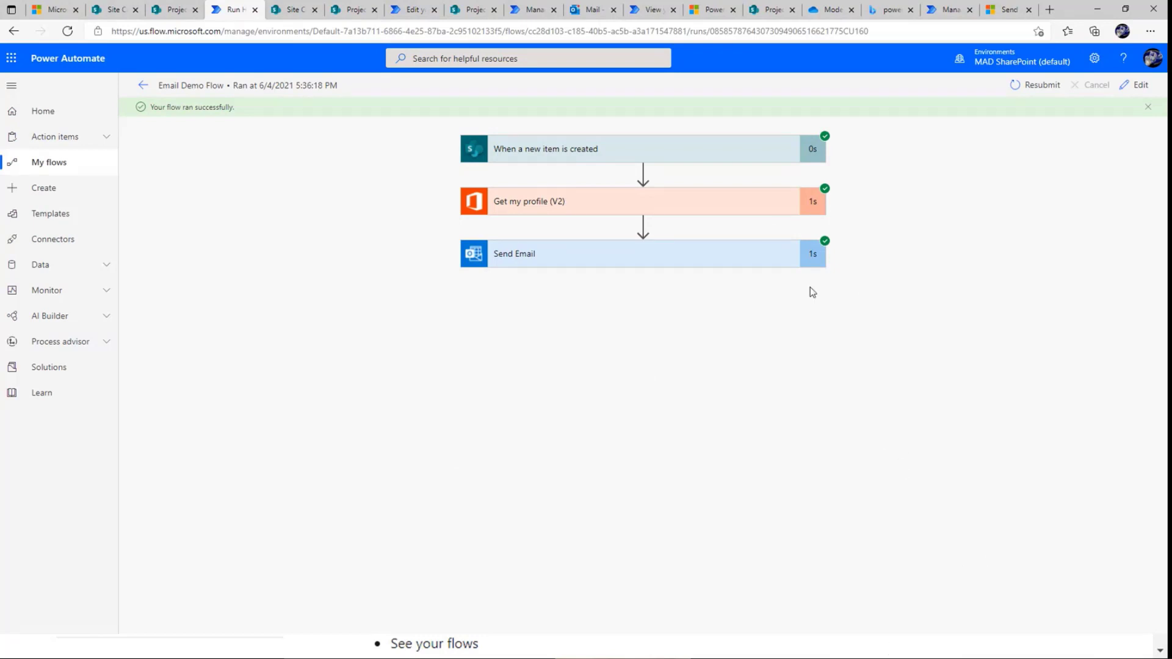
Examine the run's When a new item is created trigger, from its site address and list name to the item's title, owner and dates.
click(719, 158)
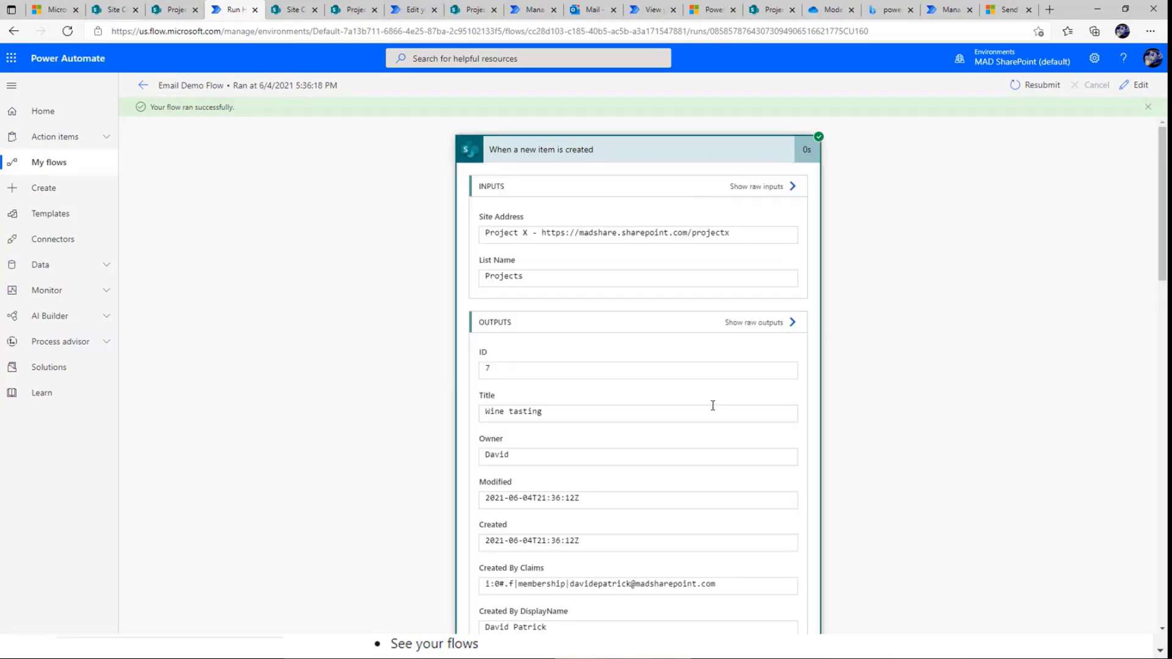
click(738, 240)
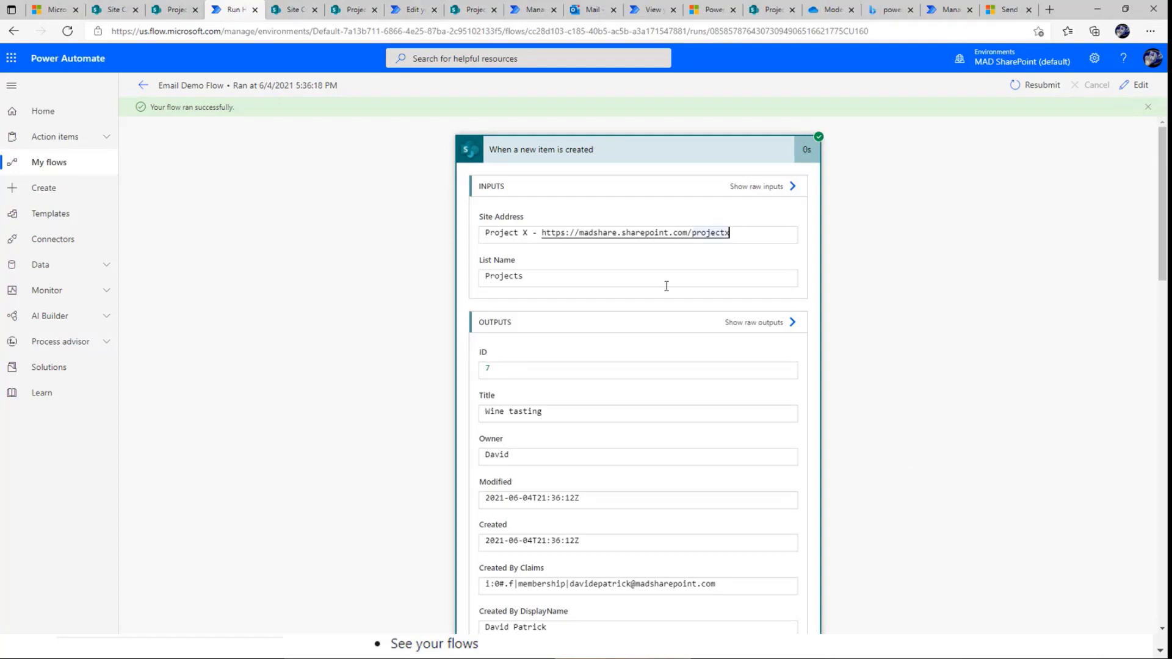
click(602, 283)
scroll(619, 357, down, 2)
scroll(618, 358, down, 1)
click(550, 215)
click(583, 258)
double_click(597, 306)
double_click(622, 343)
double_click(624, 384)
Read through the trigger's creator and modifier outputs, including claims, display name, email, department and job title.
scroll(625, 383, down, 4)
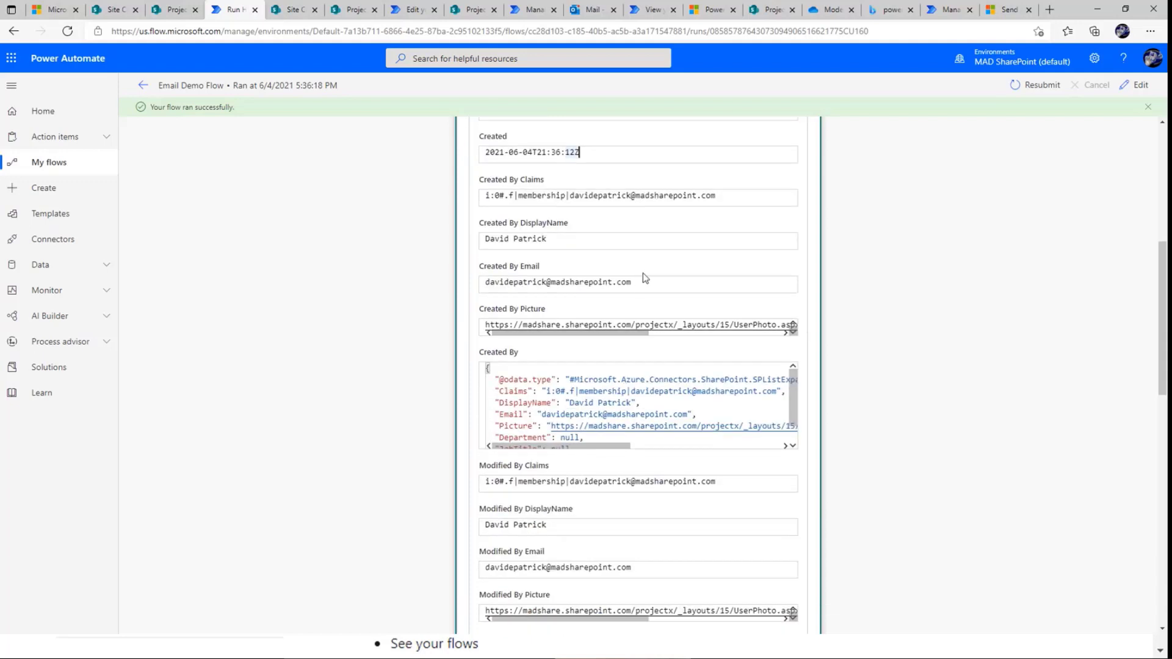
drag(688, 195, 617, 196)
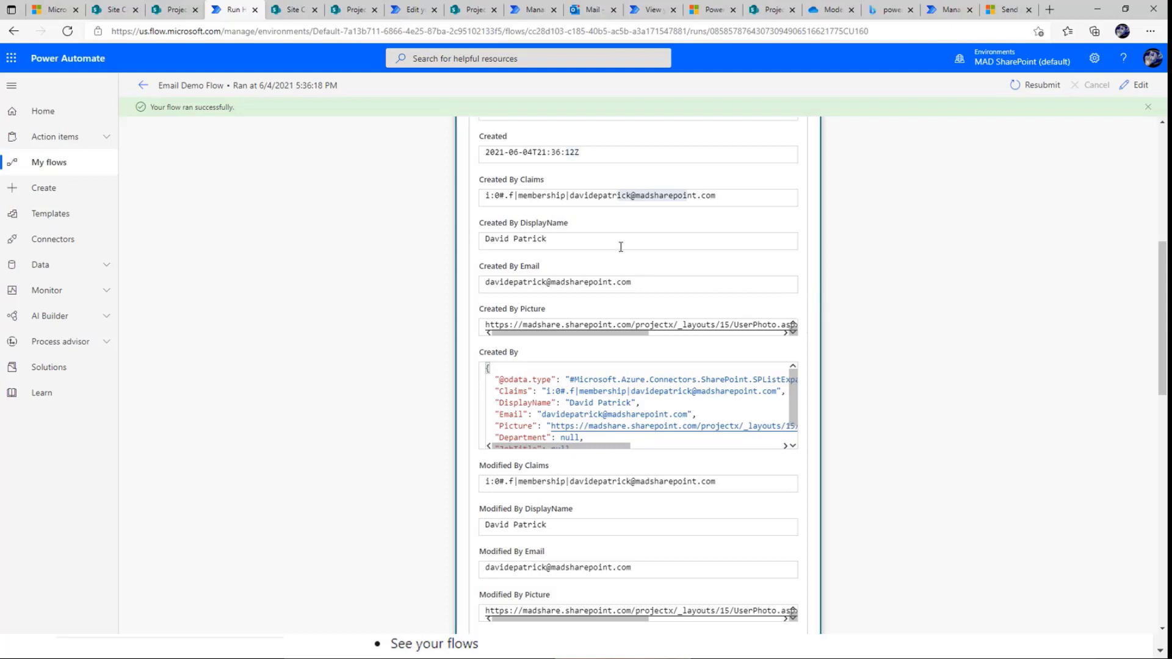
scroll(621, 247, down, 3)
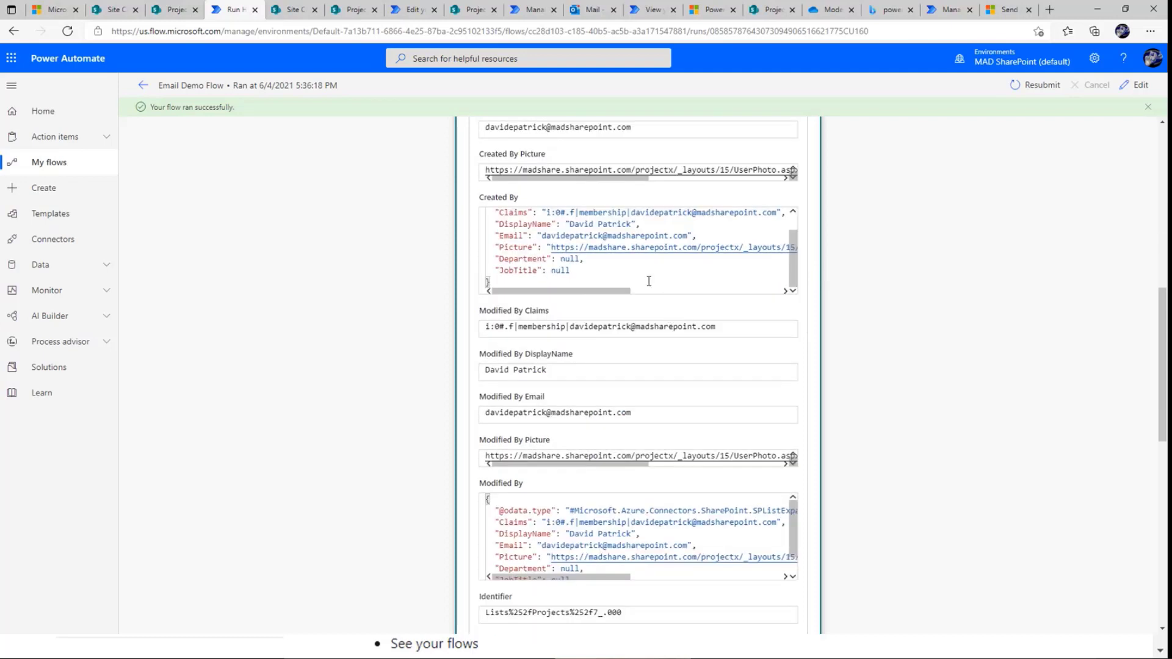
scroll(562, 227, up, 1)
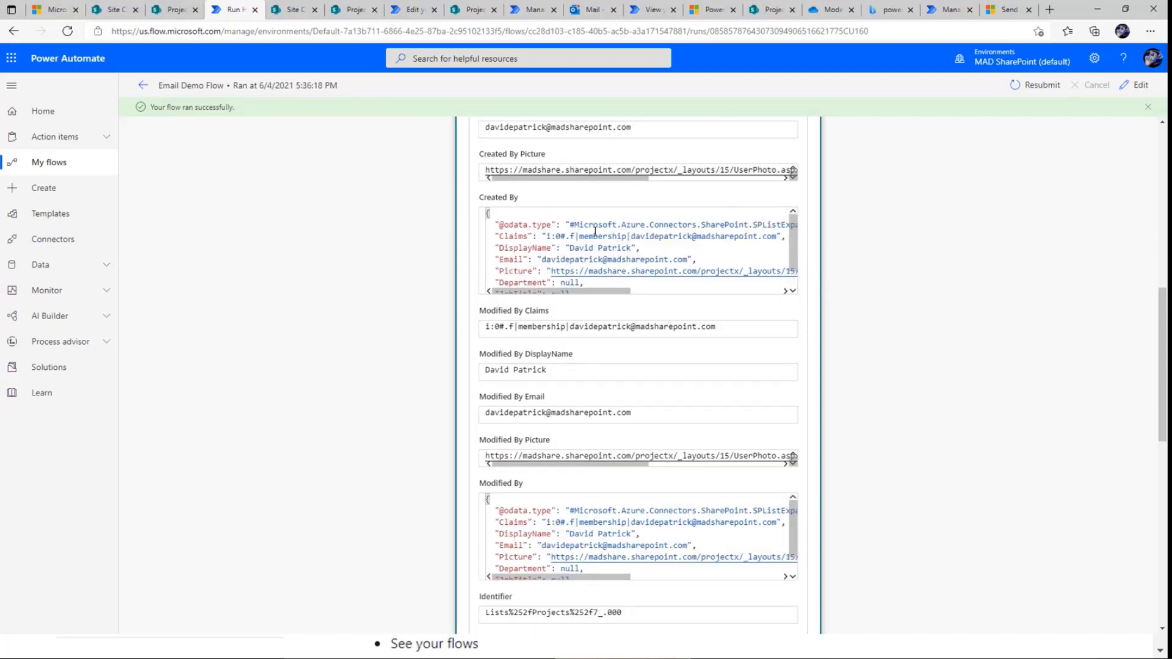
click(565, 225)
scroll(614, 229, down, 3)
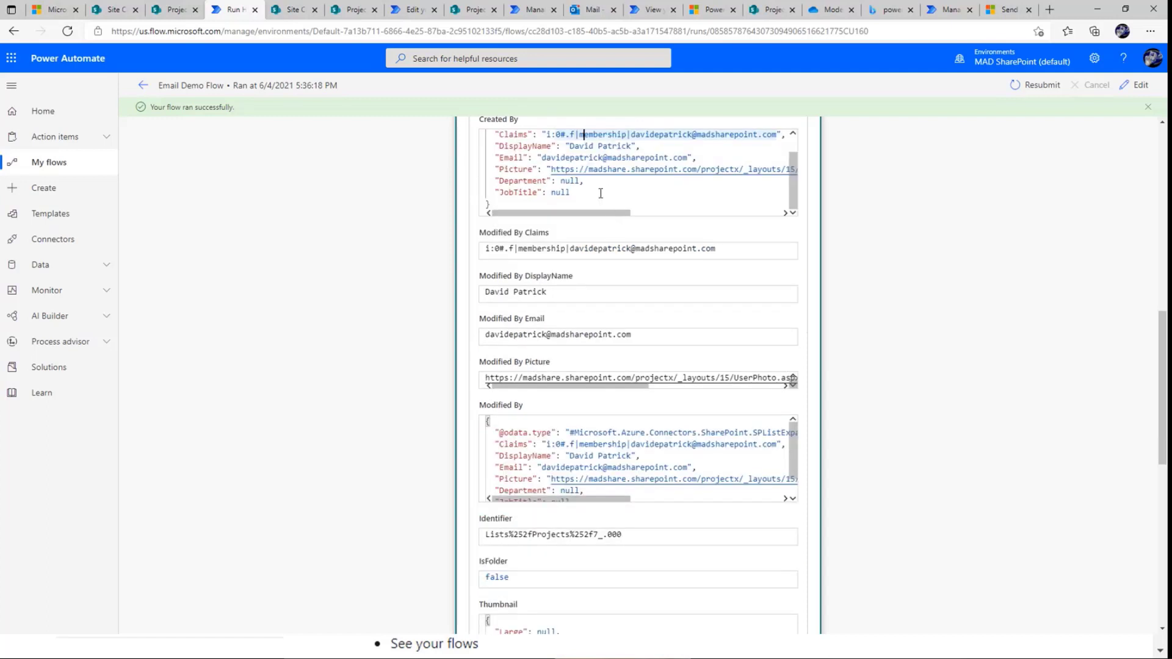
click(570, 181)
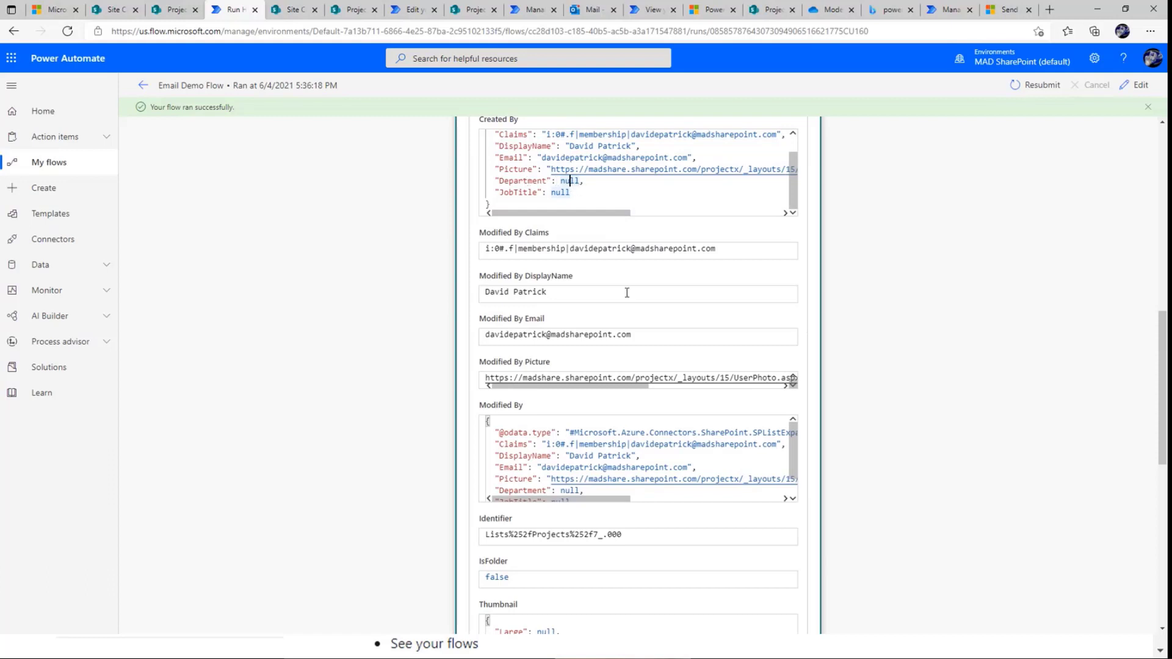
scroll(652, 320, down, 10)
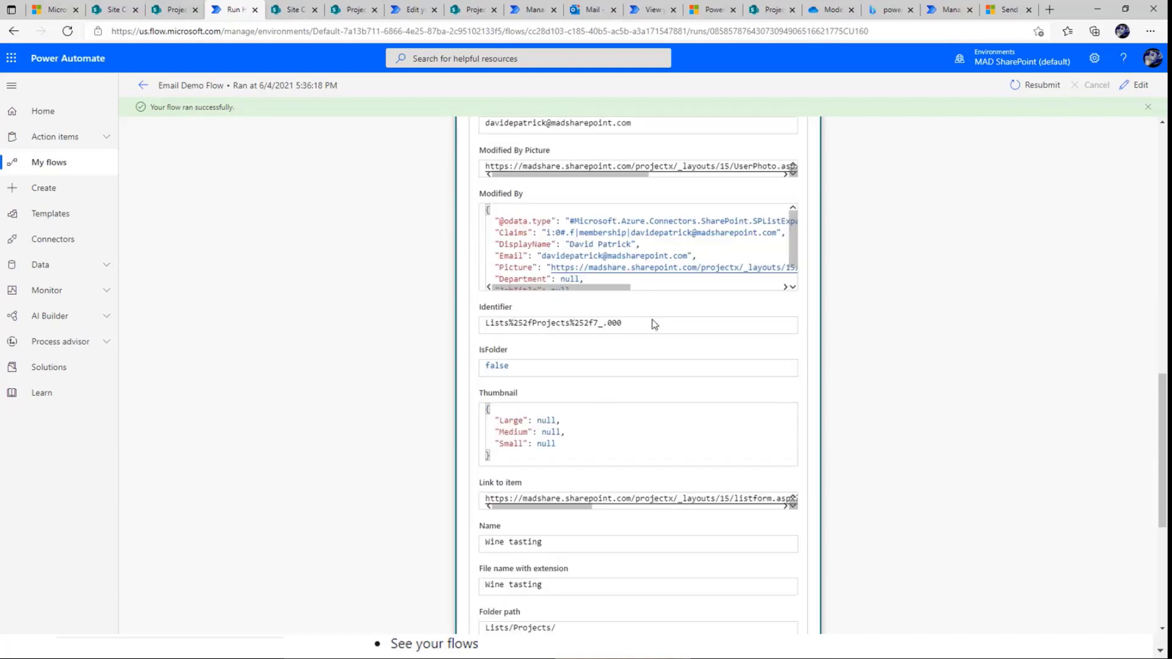
Inspect the run's Get my profile (V2) and Send Email details, including the message body, and return to the flow's details page.
click(752, 537)
scroll(892, 482, down, 4)
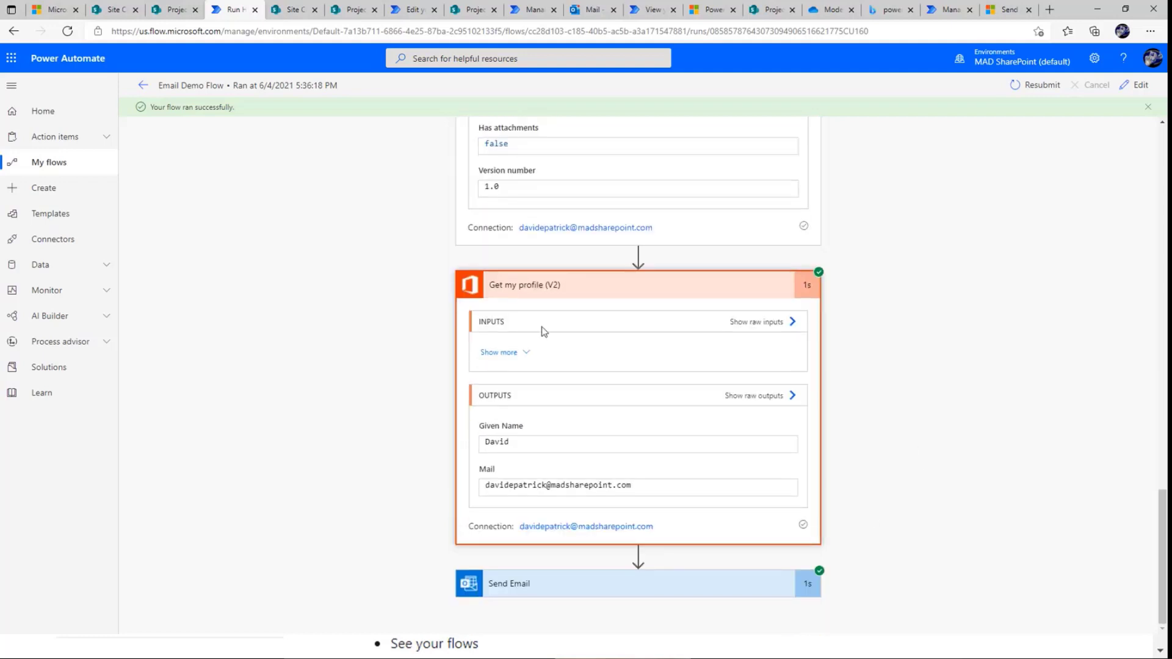
click(590, 589)
scroll(861, 516, down, 7)
click(640, 331)
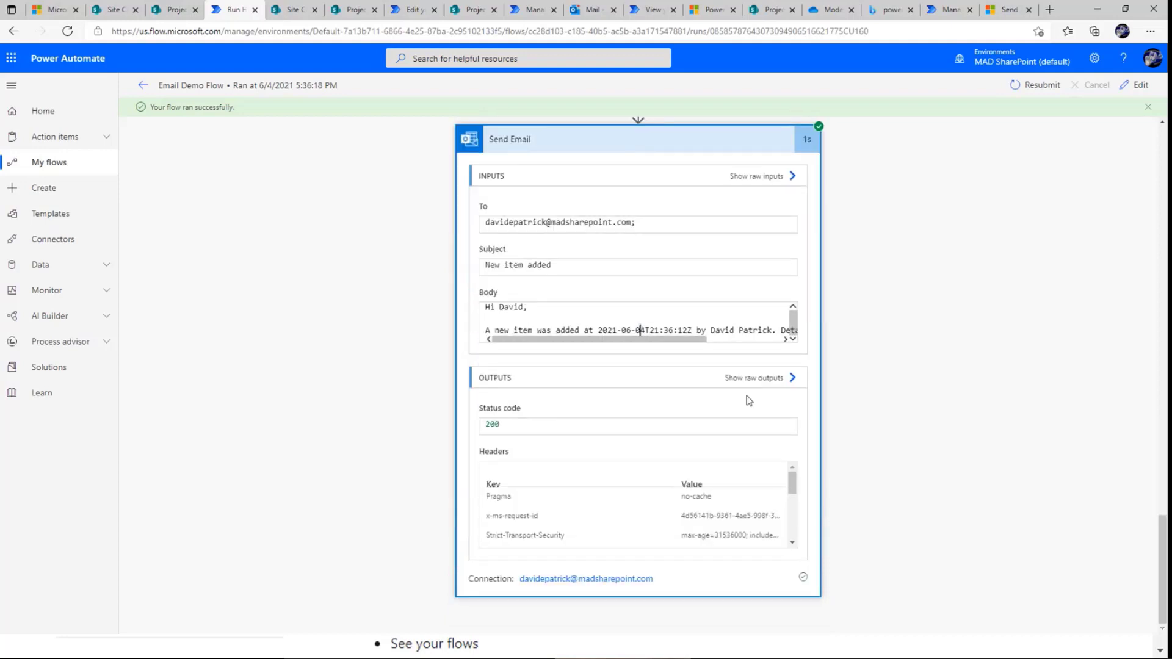
drag(698, 344, 588, 350)
click(145, 87)
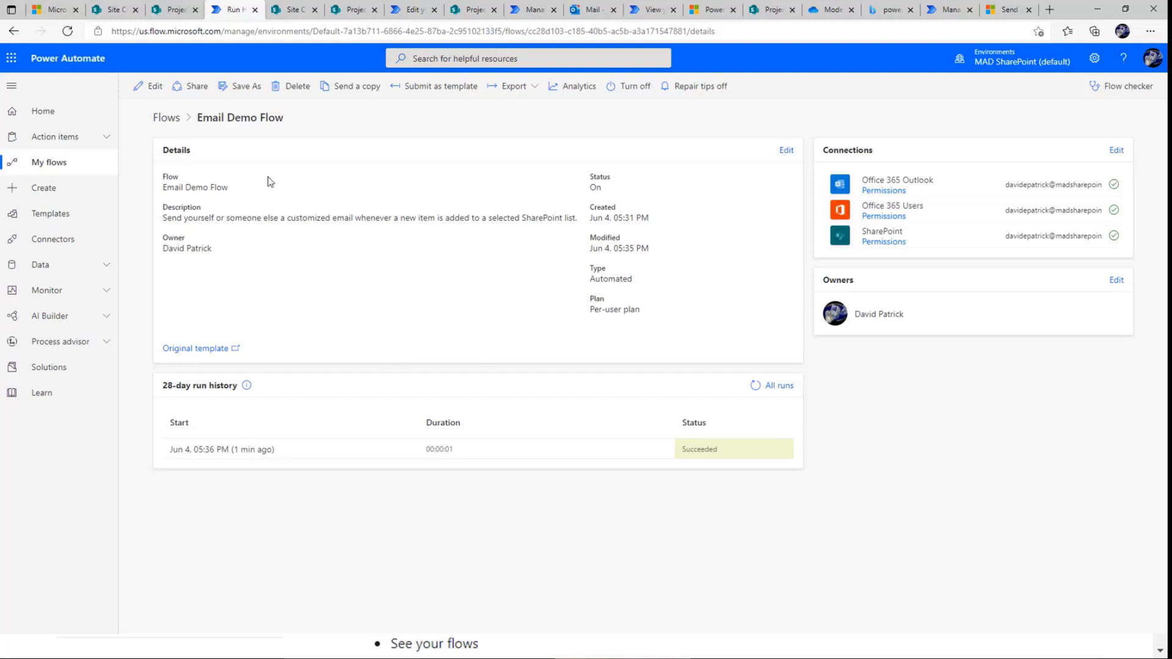
Edit Email Demo Flow and test it automatically with a recently used trigger, choosing the succeeded run.
click(149, 87)
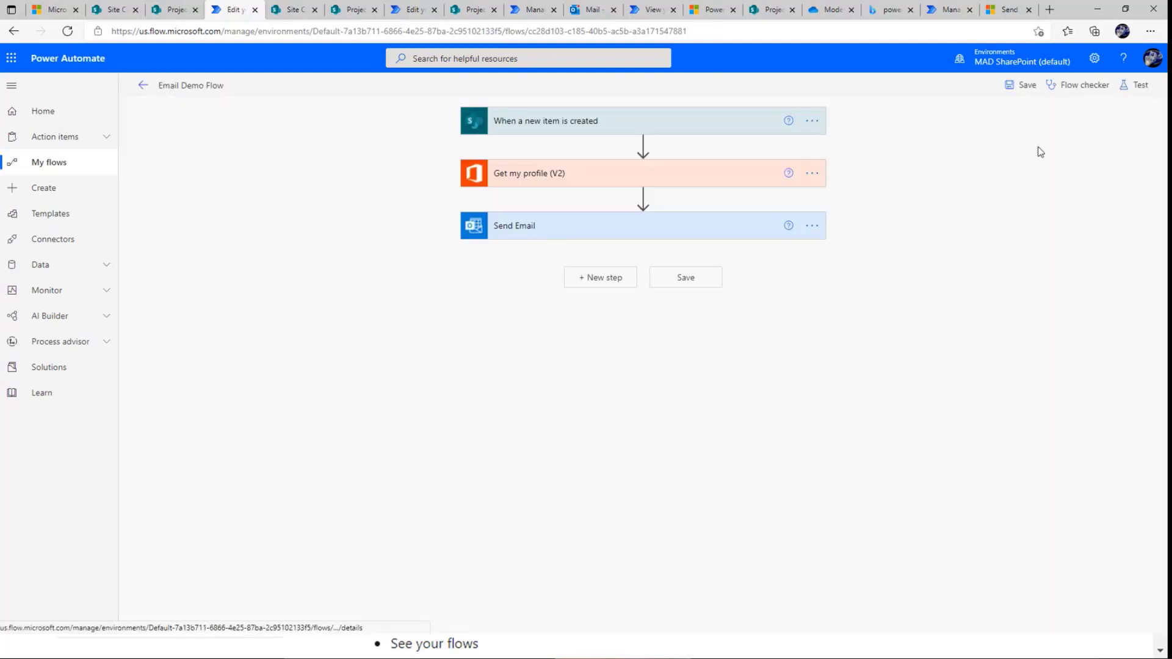
click(1125, 86)
click(1016, 161)
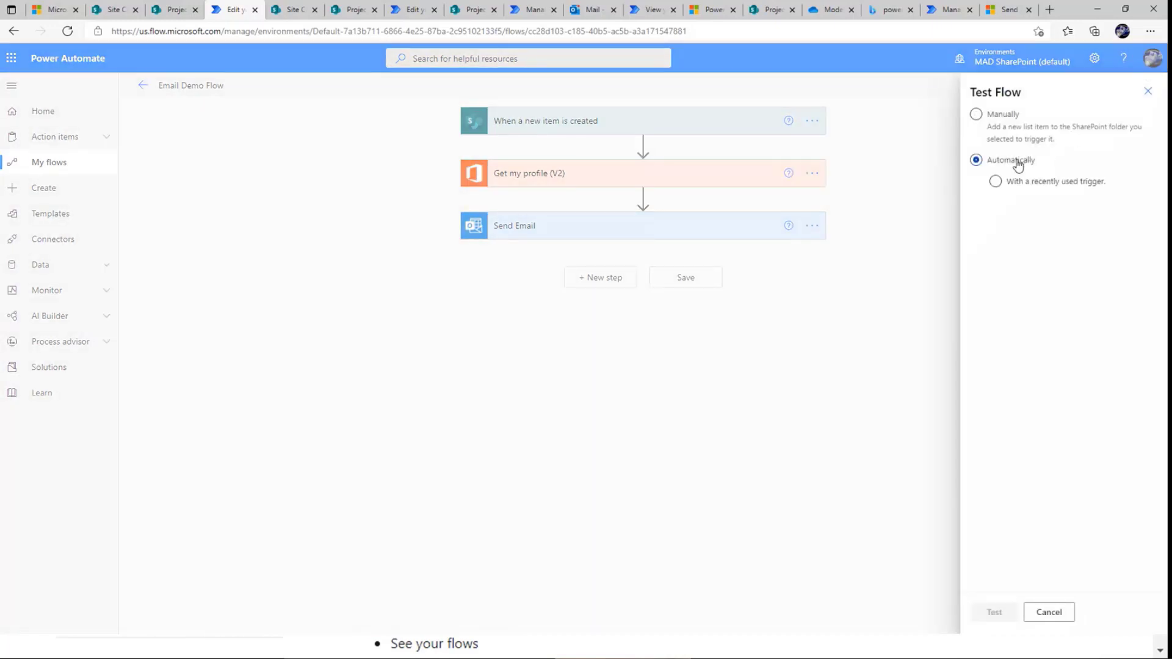
click(1056, 208)
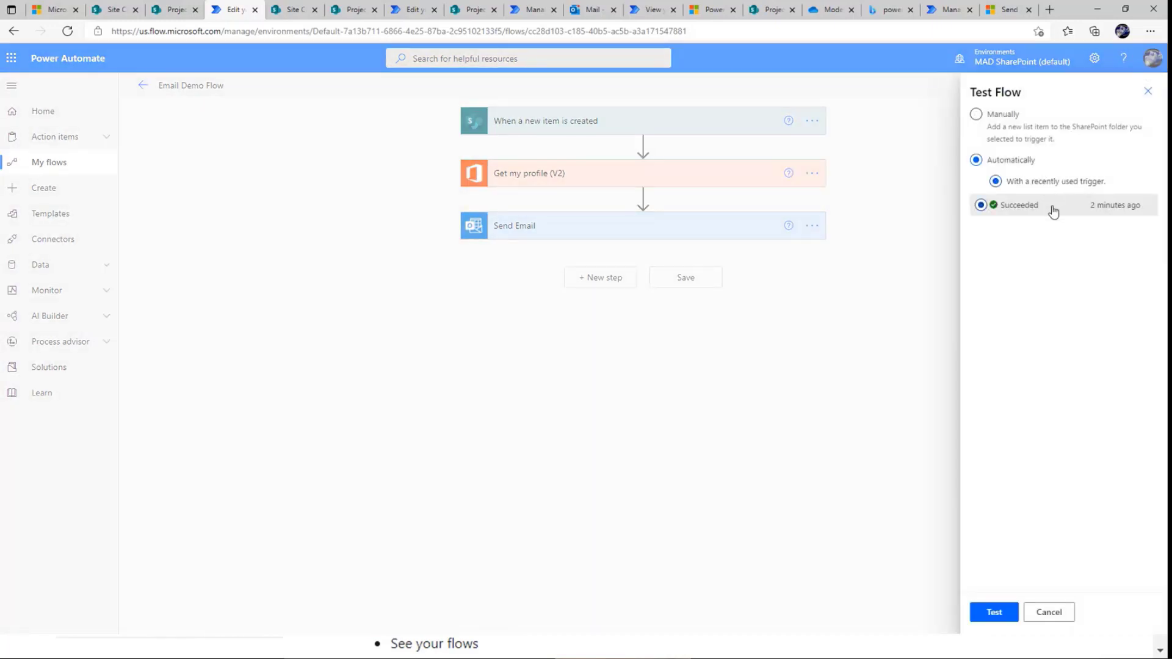
click(1001, 612)
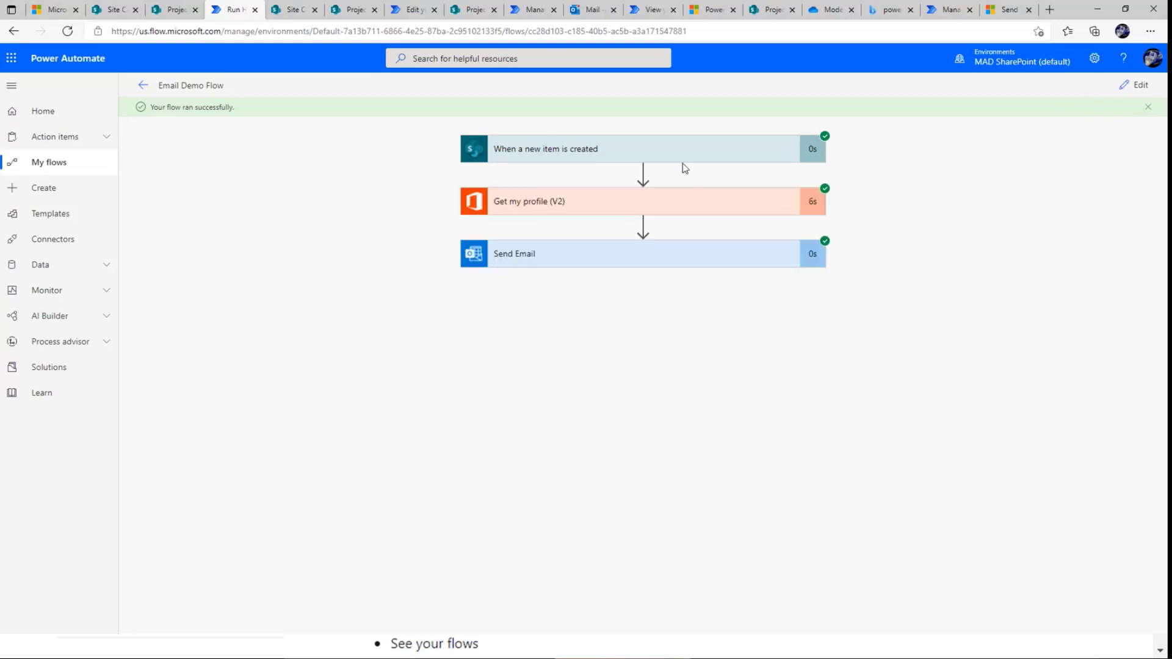
Review the trigger outputs of the automatic test run and return to the flow's details page.
click(554, 159)
scroll(602, 276, down, 10)
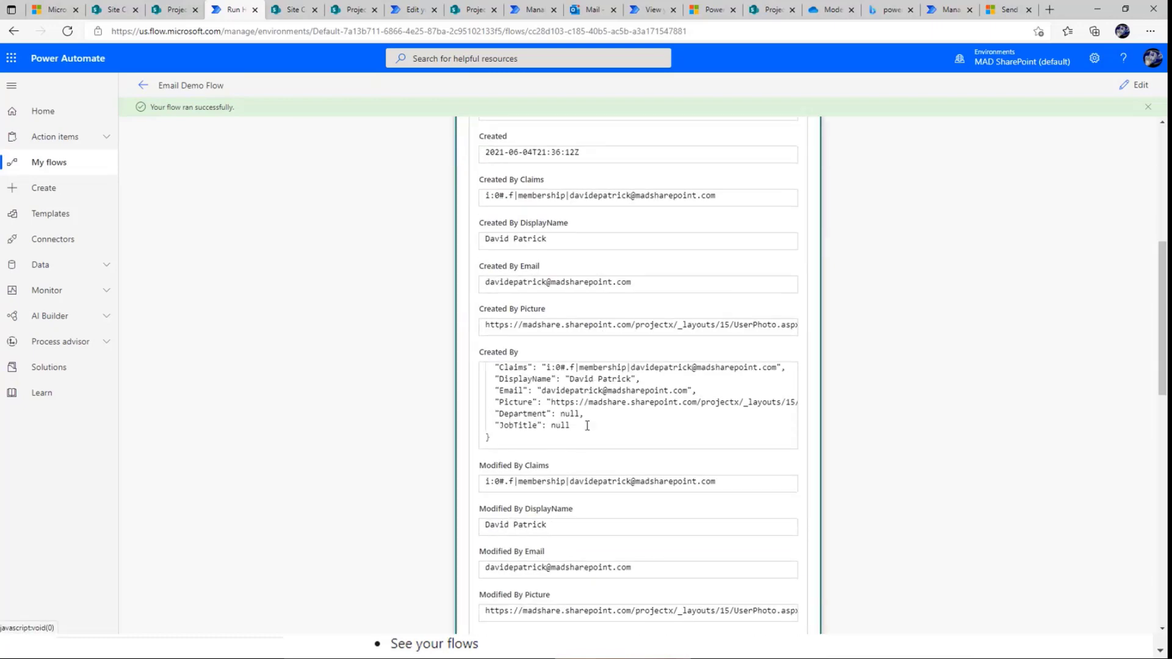
click(143, 85)
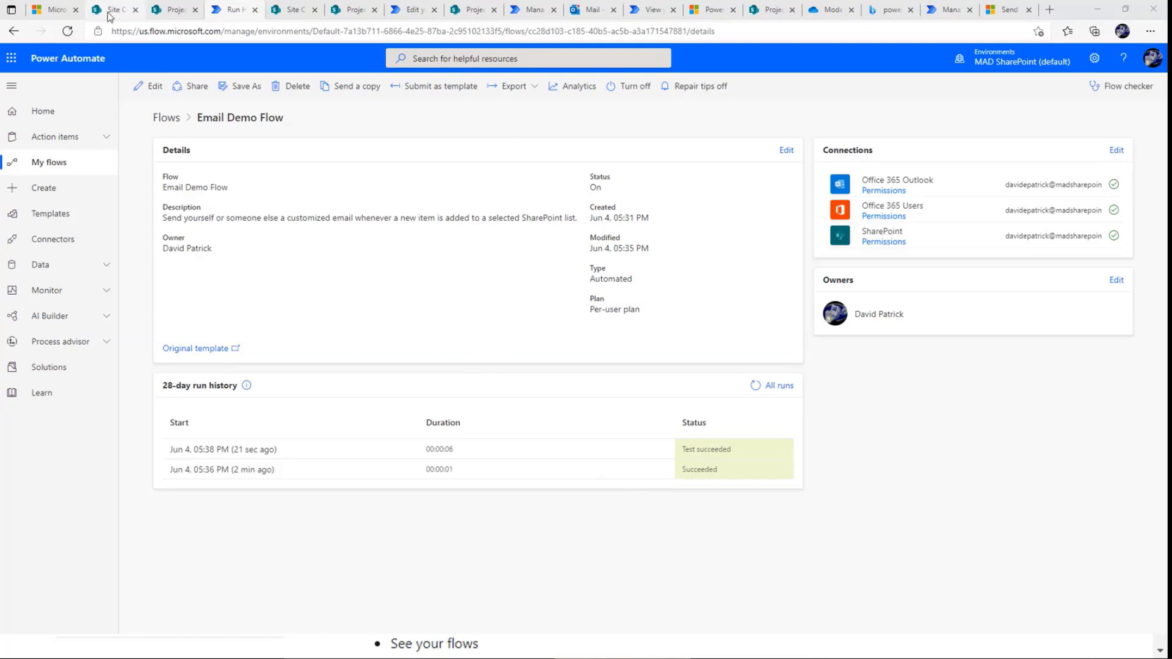
Switch to SharePoint, open the Project X Documents library and choose the flow template "Request manager approval for a selected file".
click(174, 13)
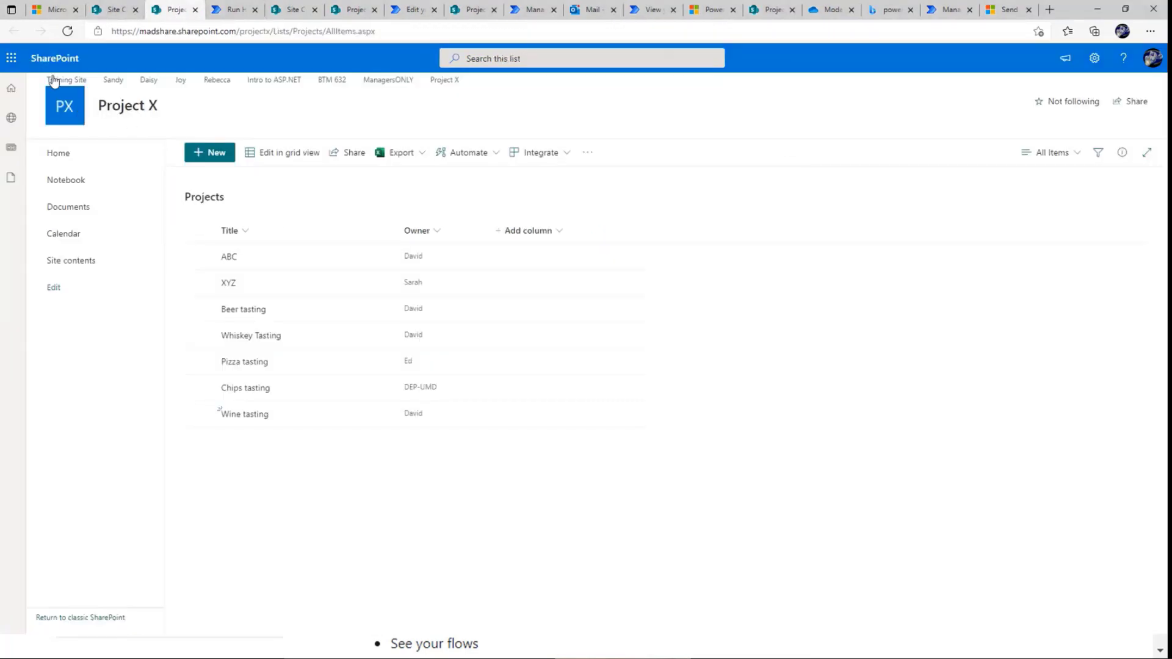
click(82, 211)
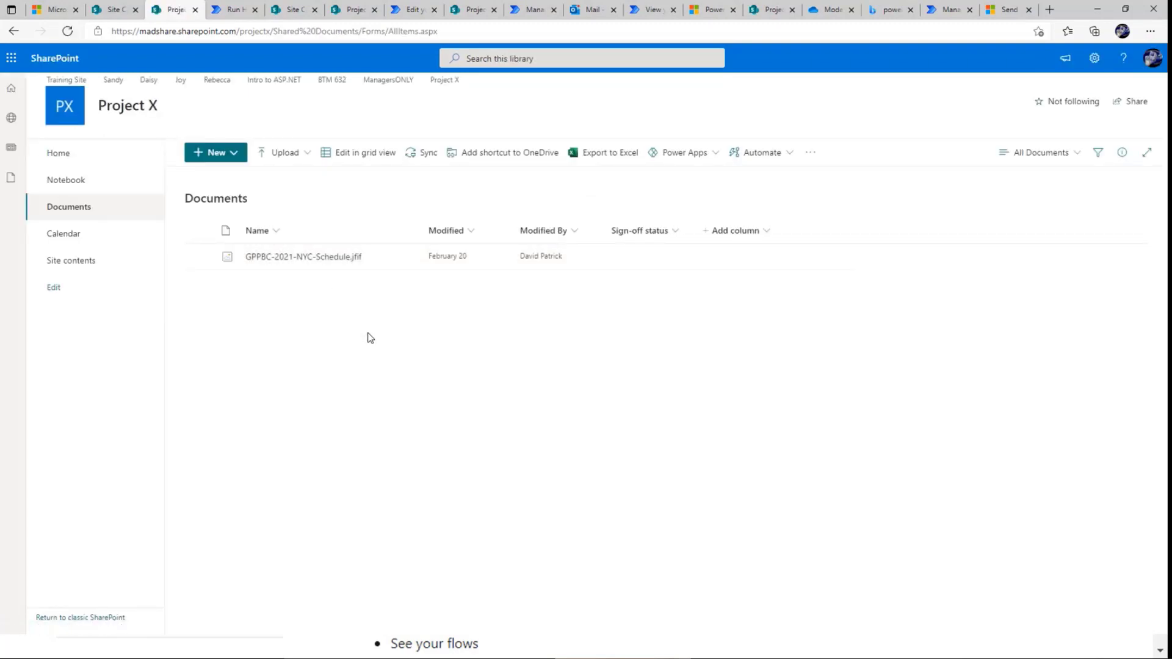
click(784, 163)
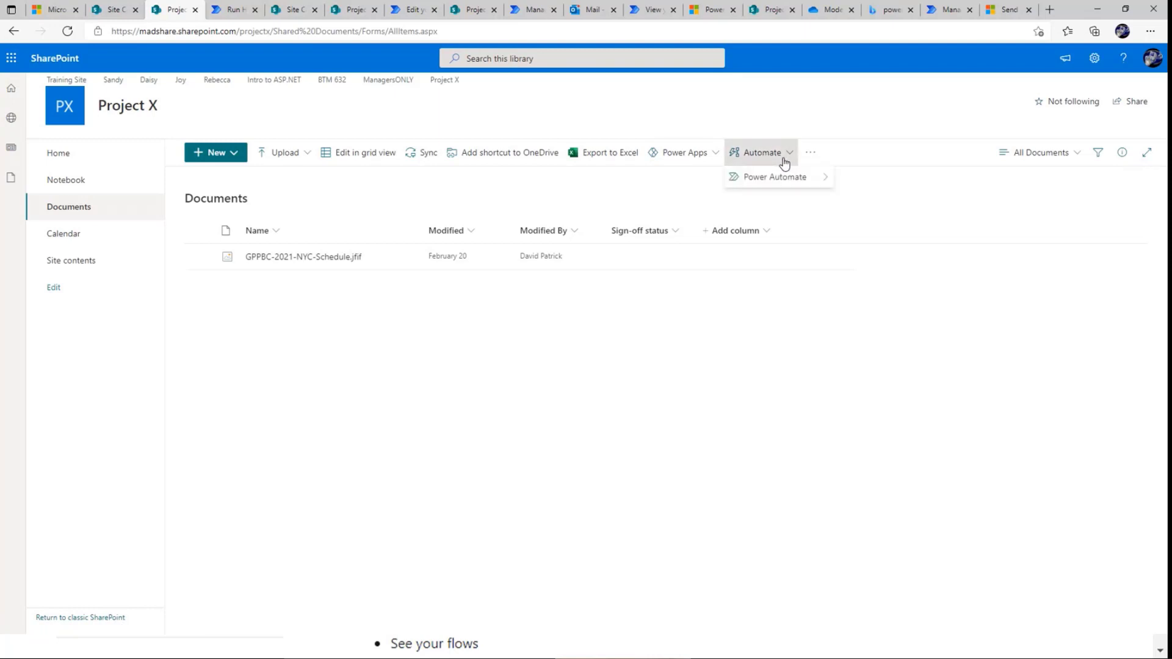
mouse_move(802, 178)
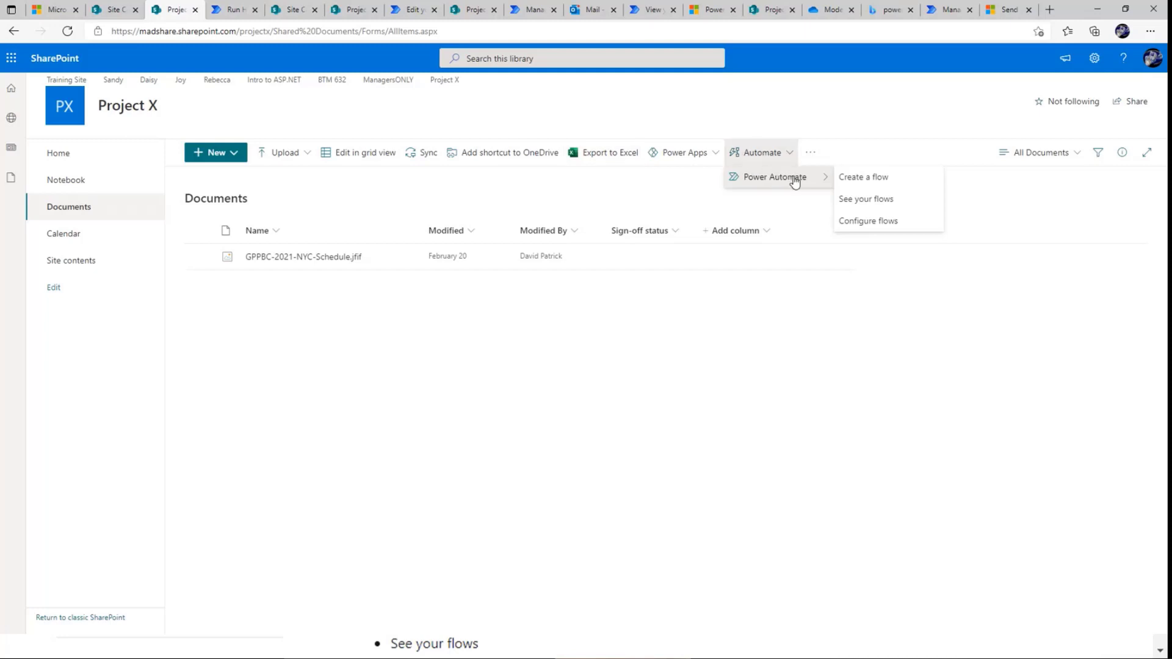
click(847, 182)
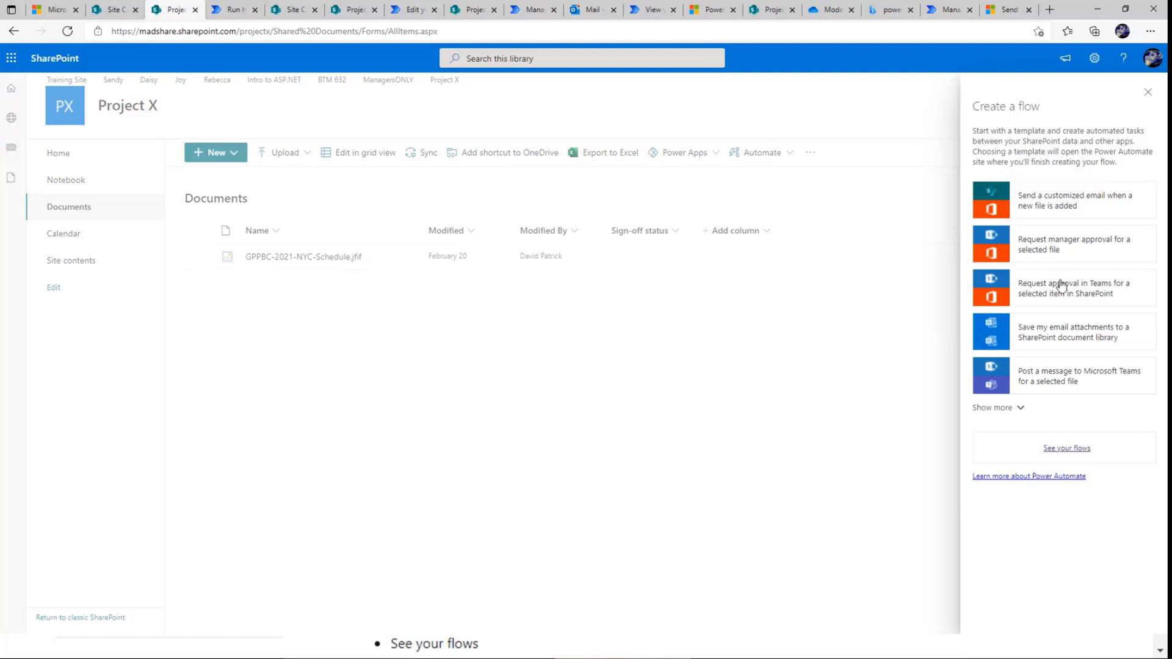
click(1080, 255)
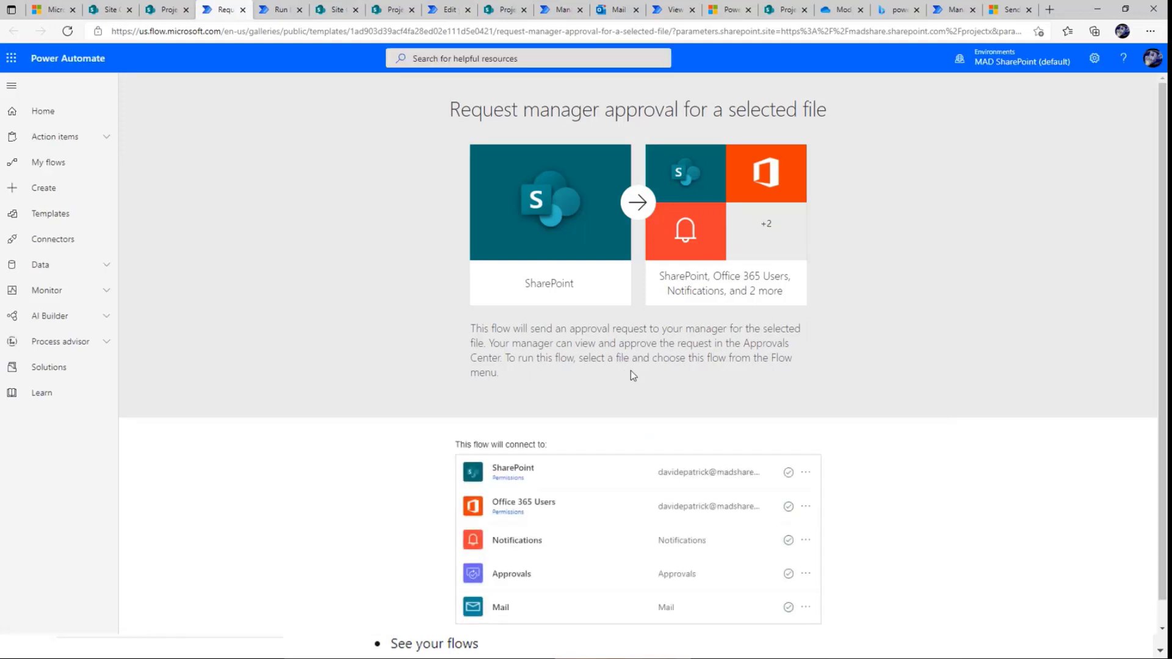
Check the template's Notifications connection and create the manager approval flow.
scroll(588, 517, down, 1)
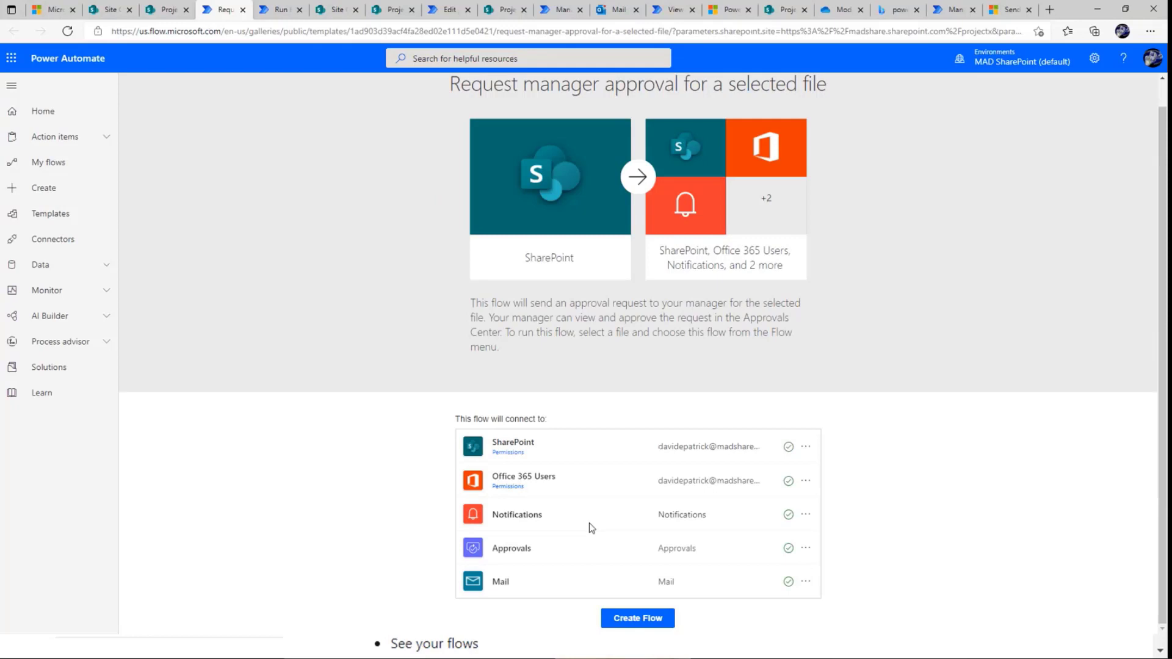
click(806, 516)
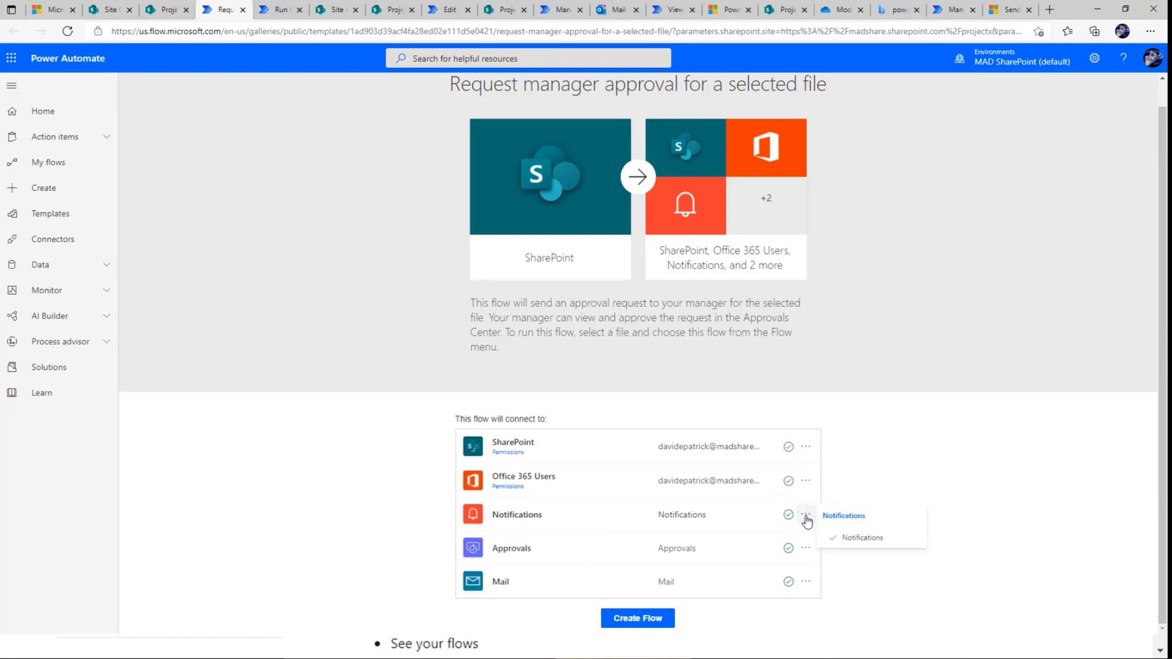
click(651, 620)
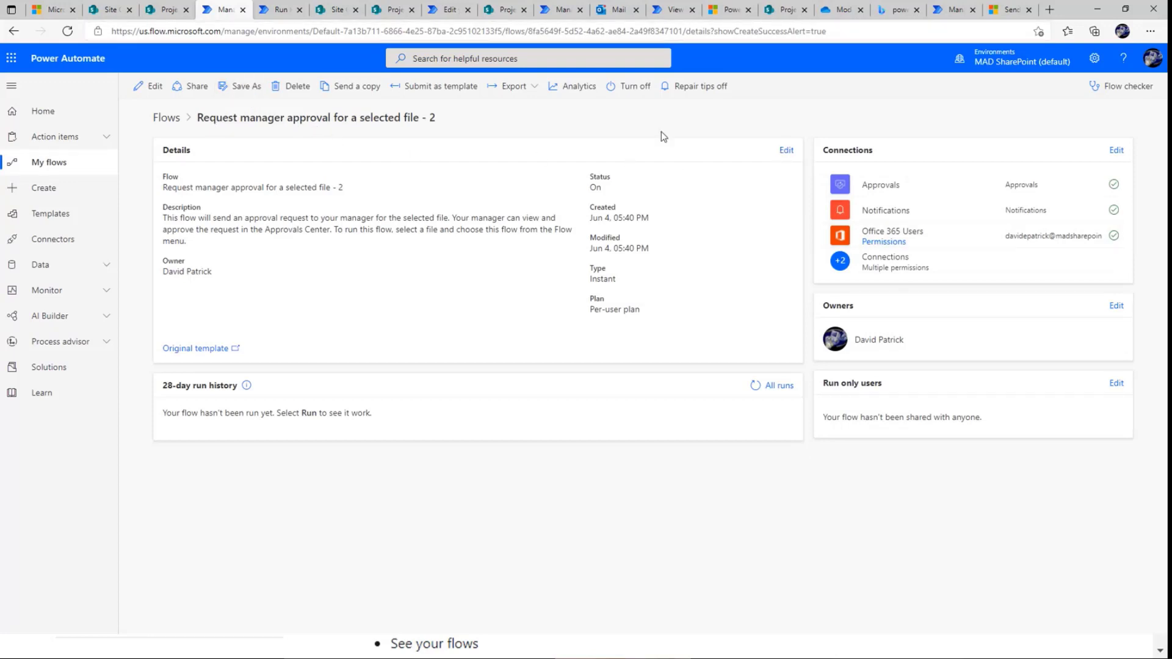
Edit the new manager approval flow, rename it "Approval Demo Flow" and save it.
click(149, 86)
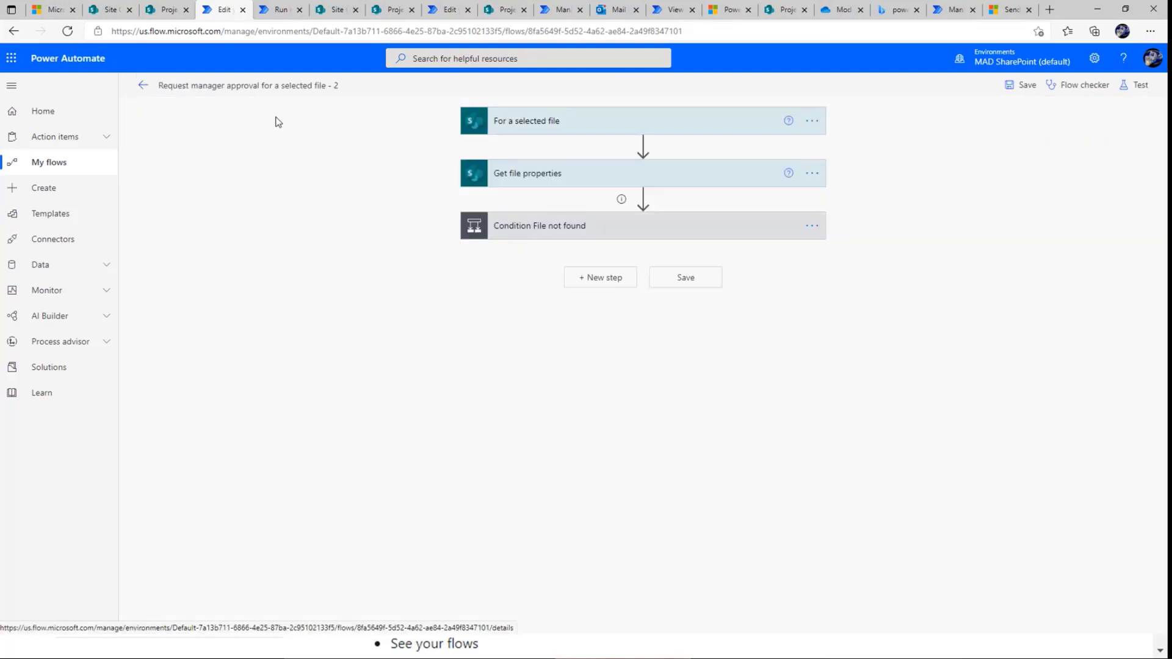
click(283, 87)
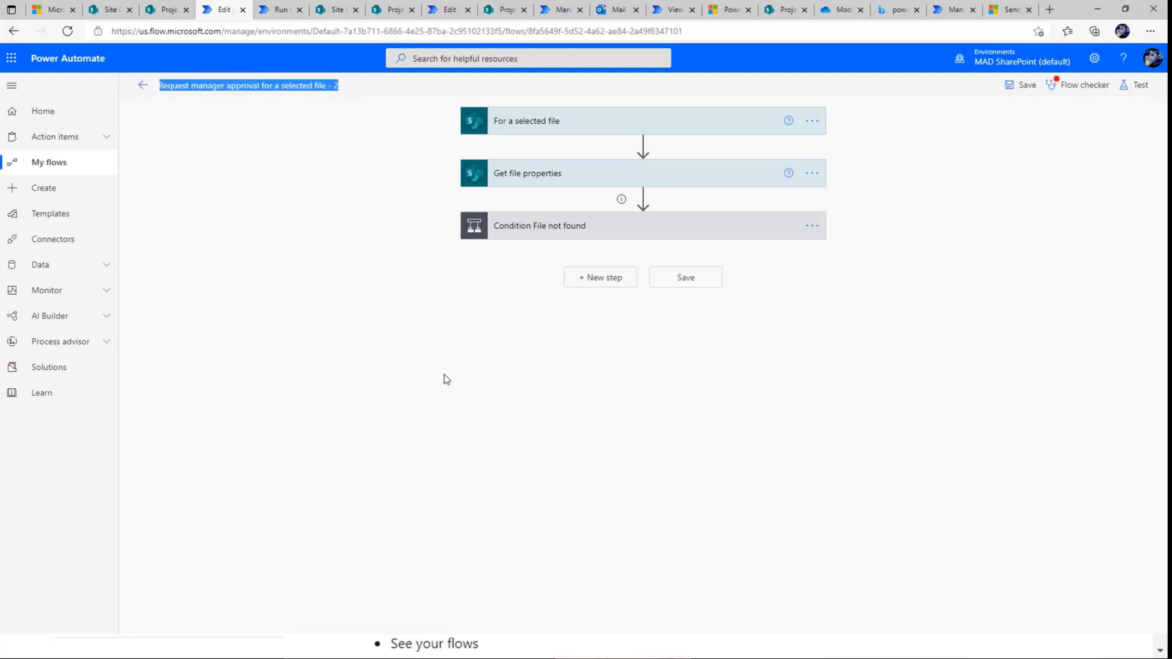
text(Approval Demo Floww)
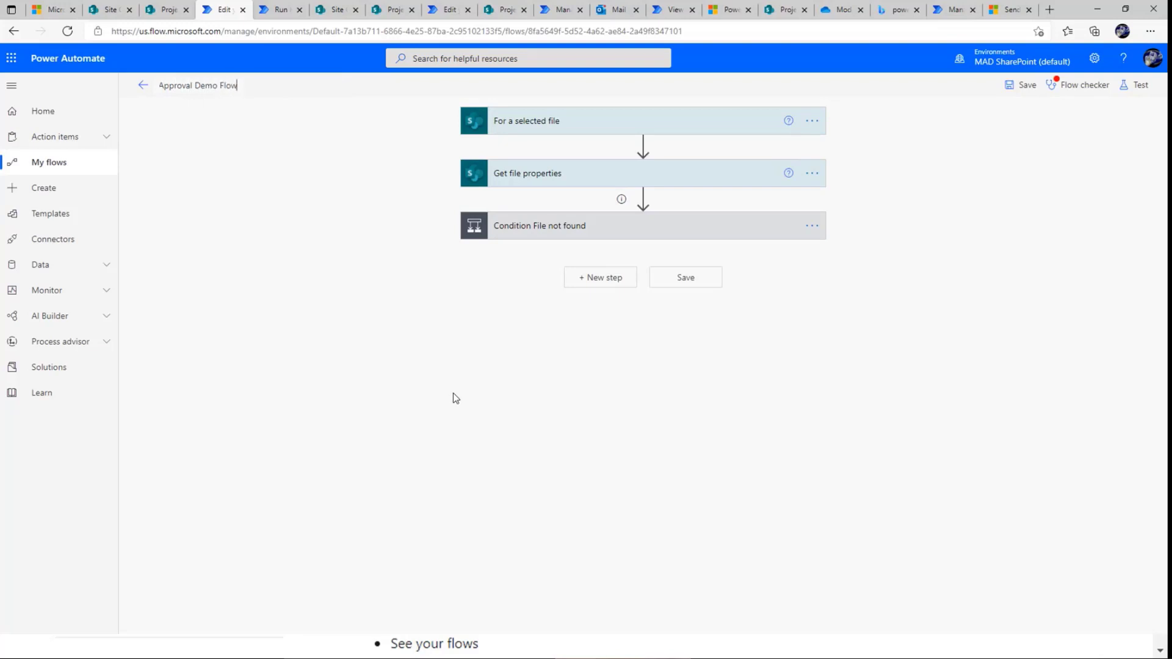
click(142, 85)
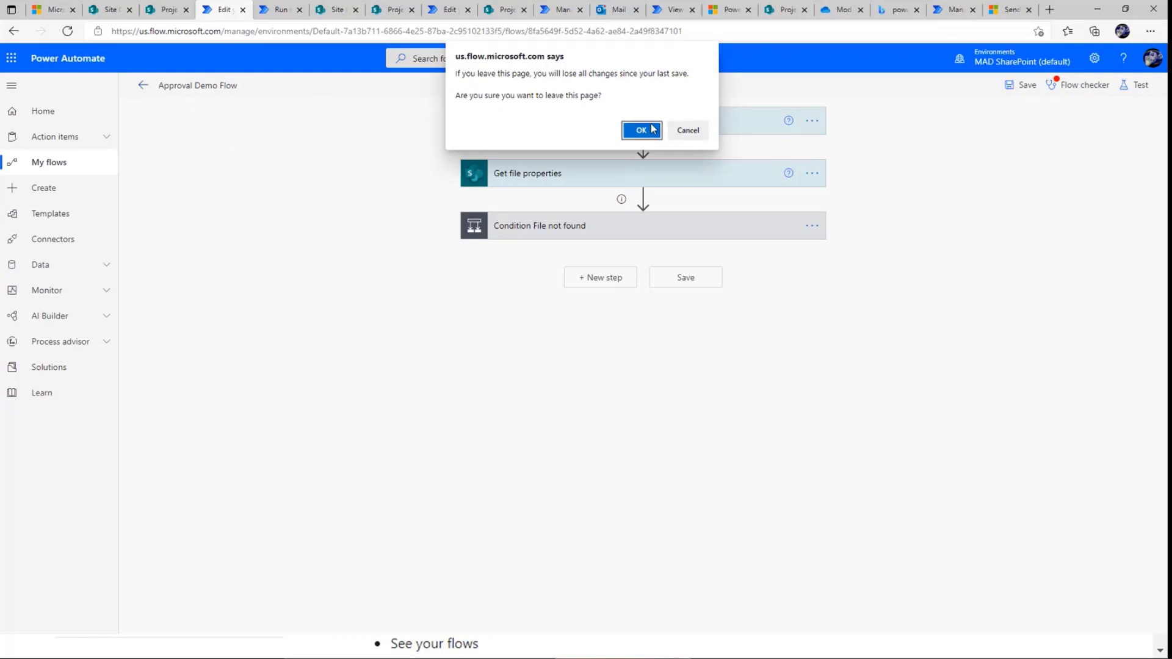
click(681, 131)
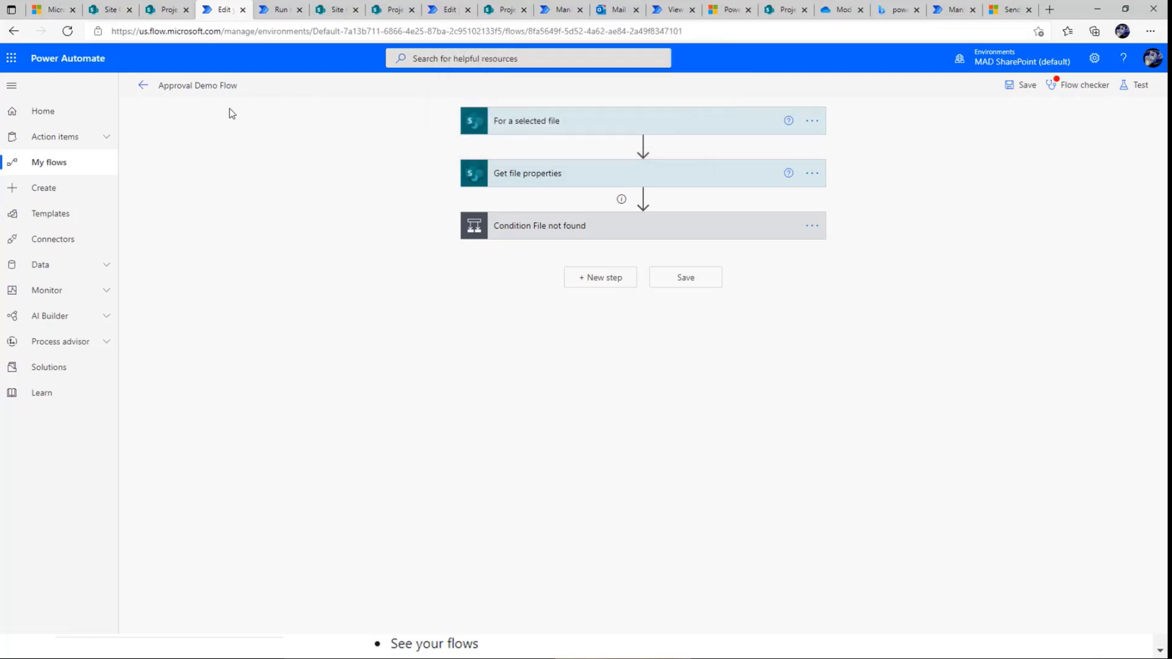
click(1011, 88)
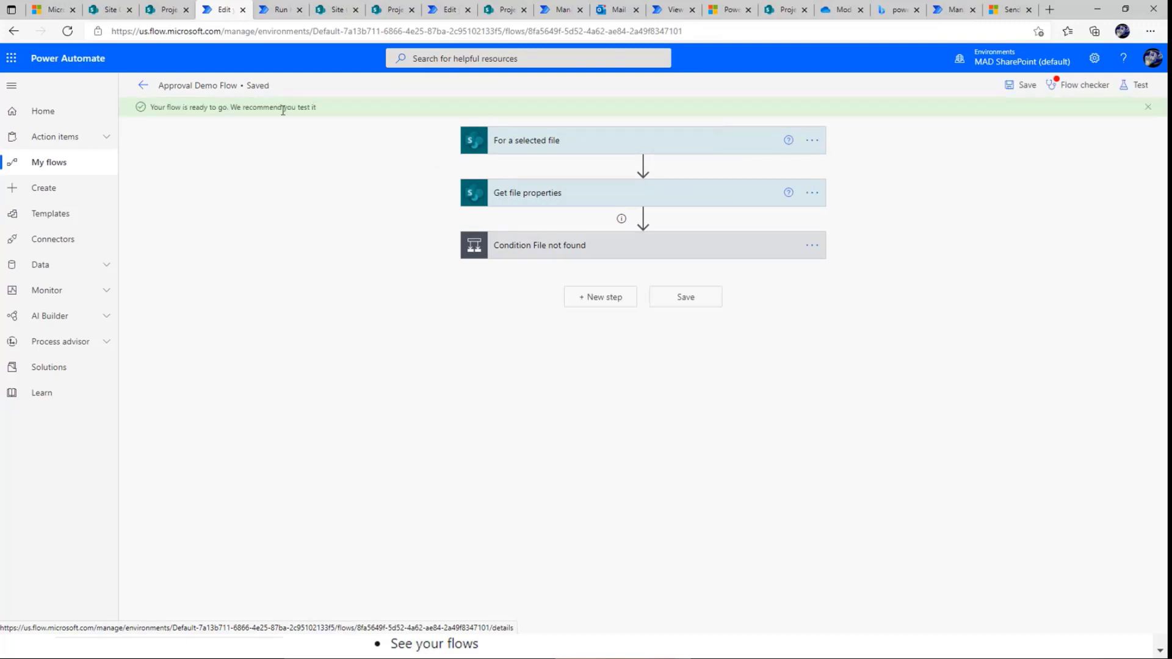
Review the errors and warnings in the Flow checker for Approval Demo Flow and close it.
click(1078, 85)
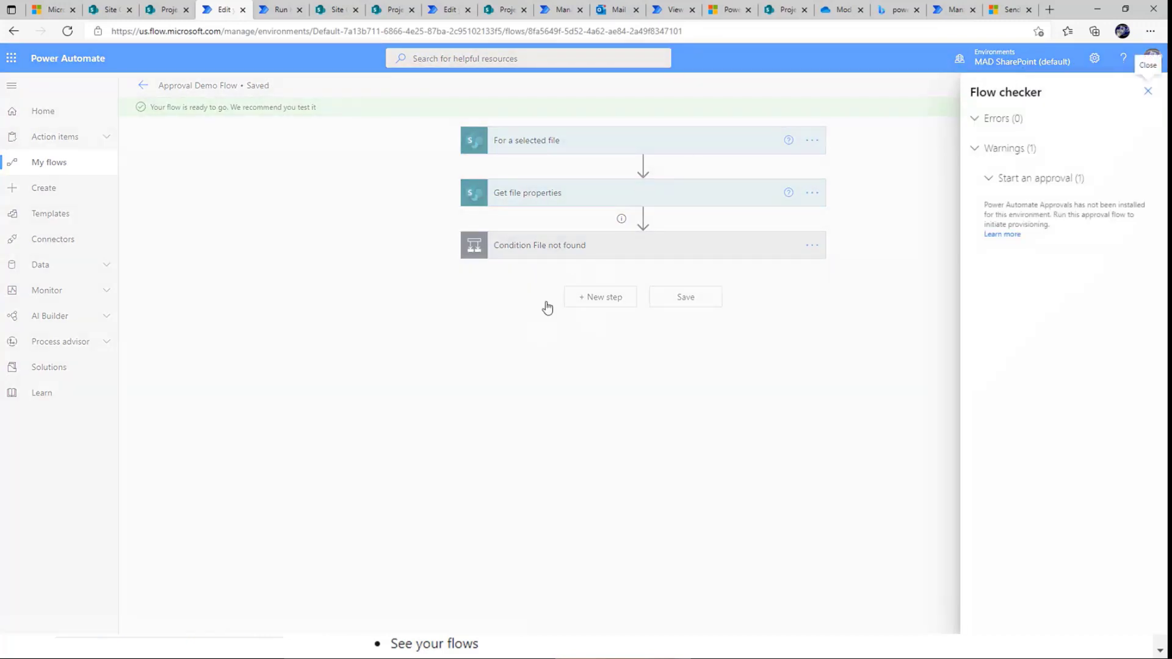
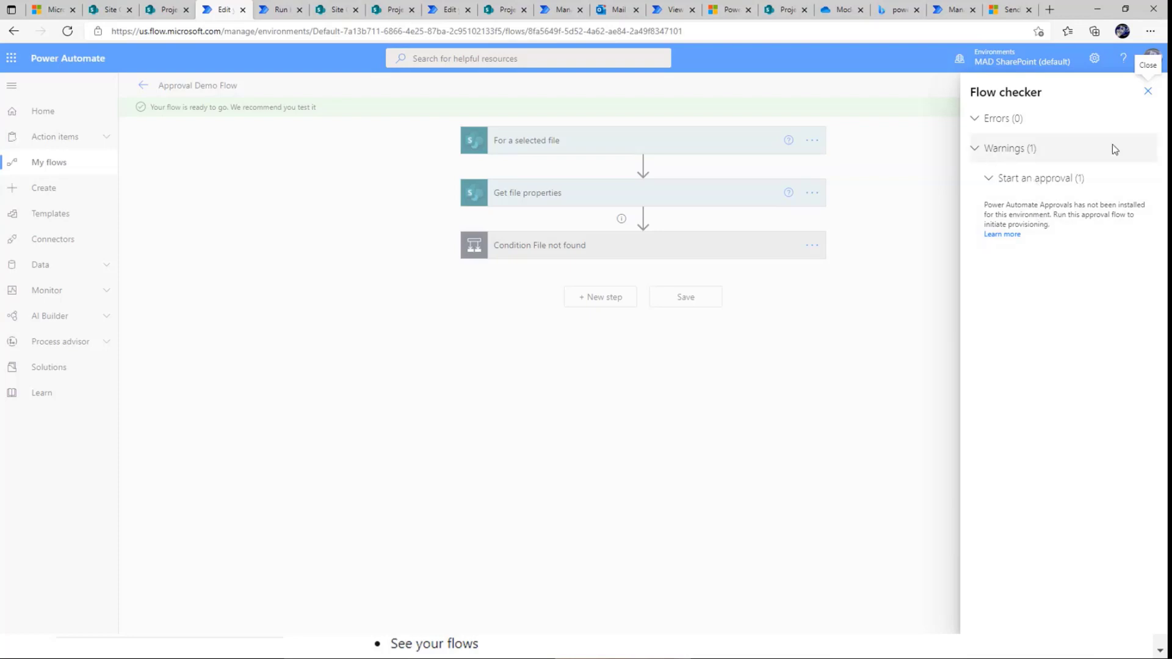
click(1147, 92)
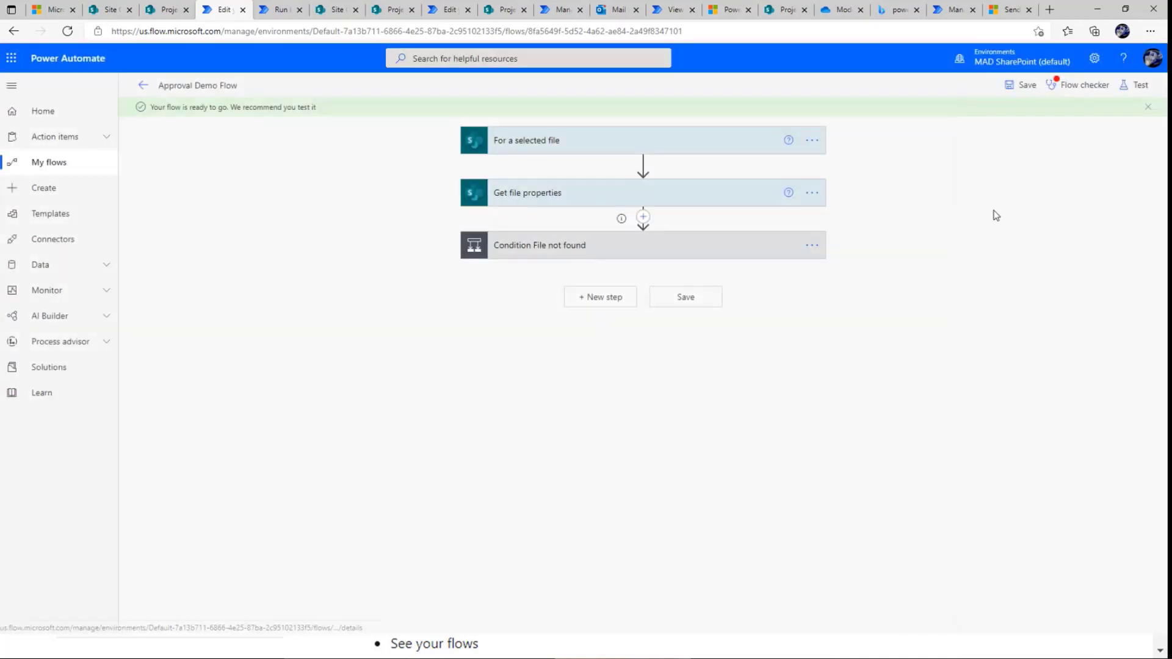
click(1078, 94)
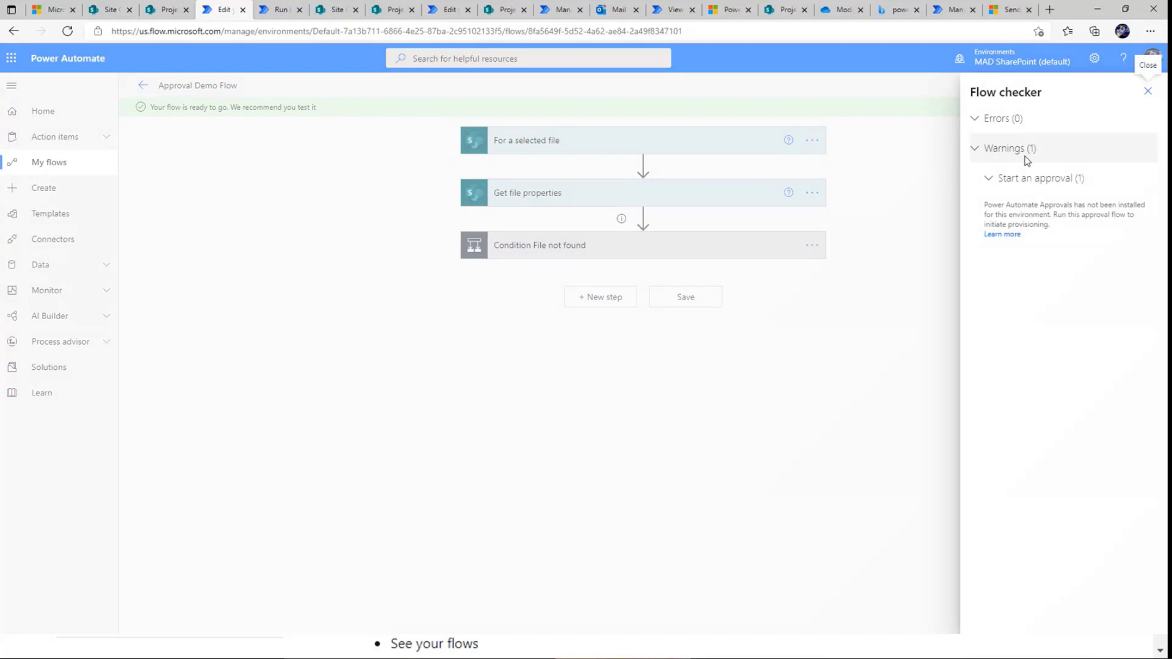
click(1147, 92)
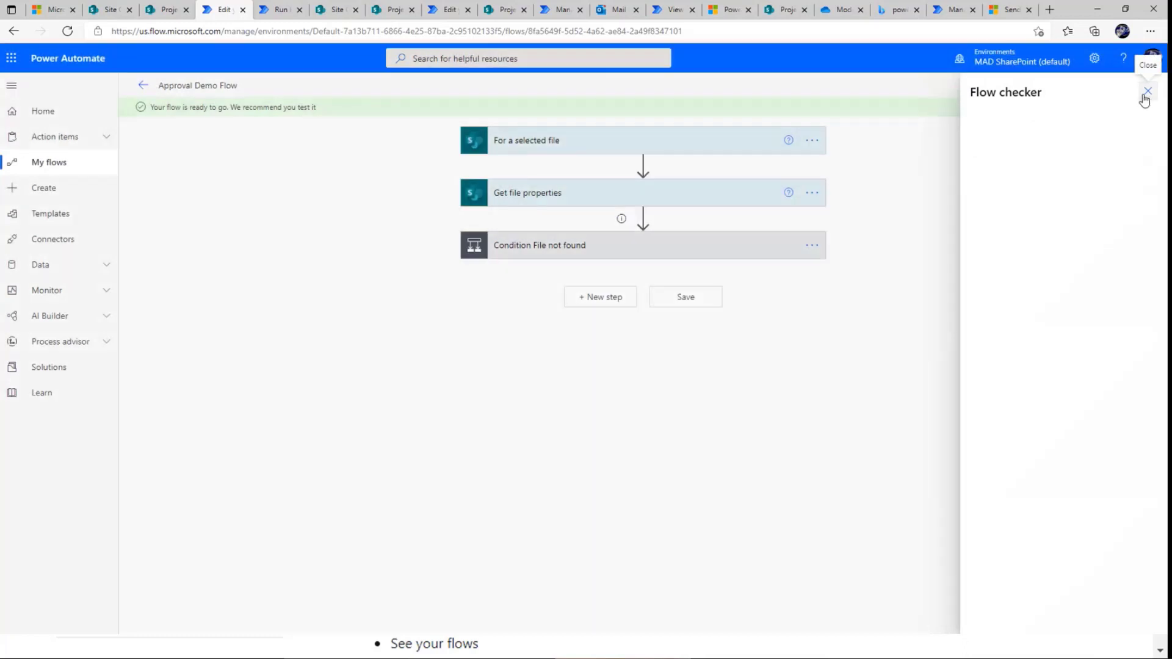
Expand the For a selected file trigger and the Get file properties action to inspect their settings.
click(588, 146)
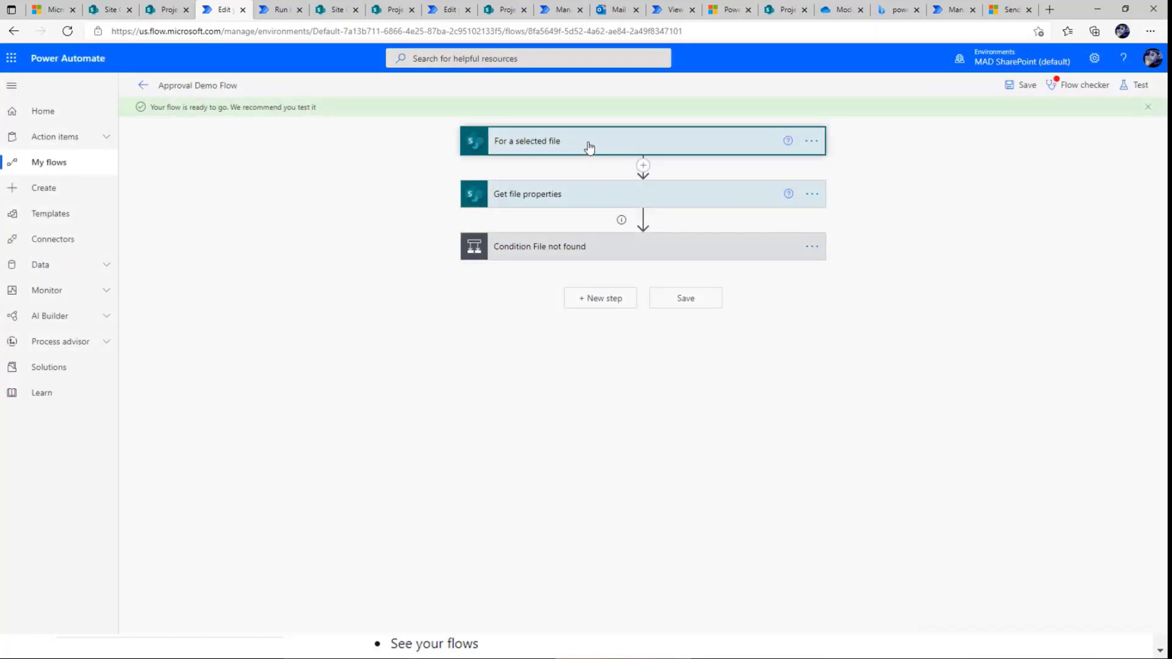
click(664, 222)
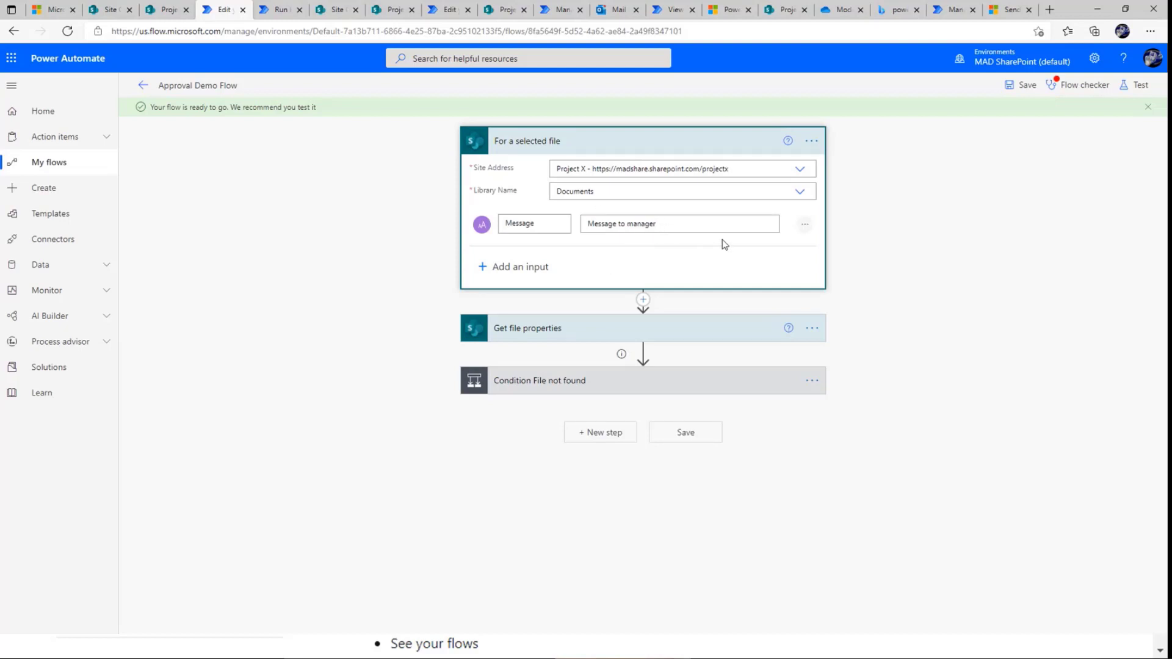
click(643, 299)
click(665, 330)
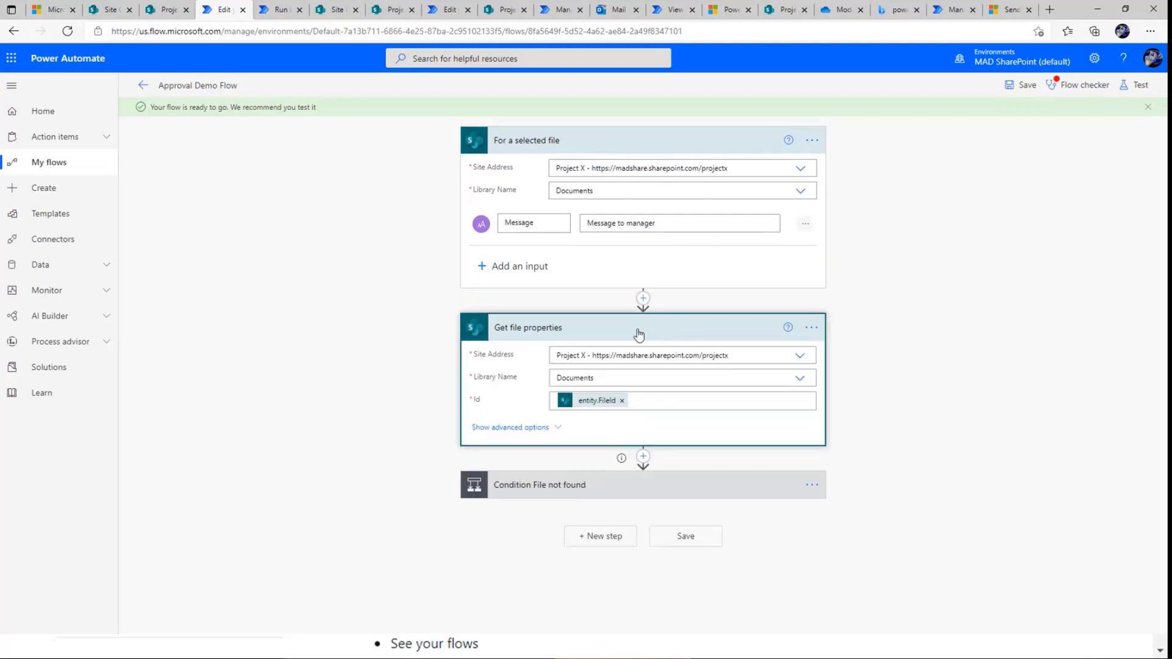
Look through the available site addresses for the Get file properties action without choosing a different site.
click(611, 356)
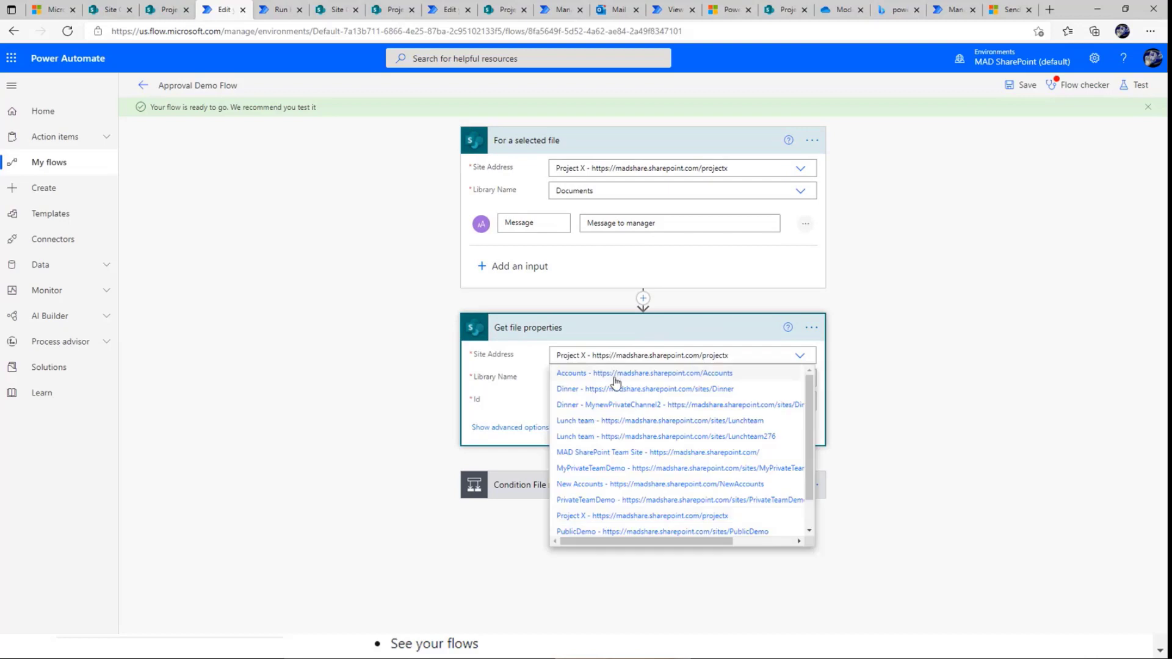
click(894, 383)
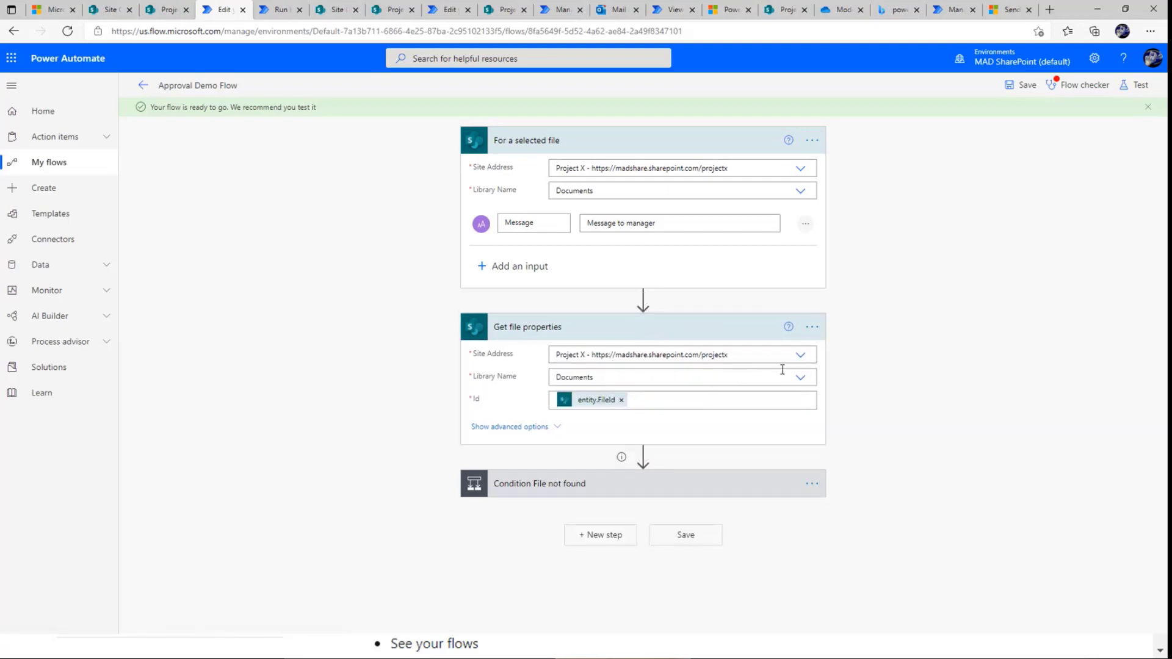
click(802, 356)
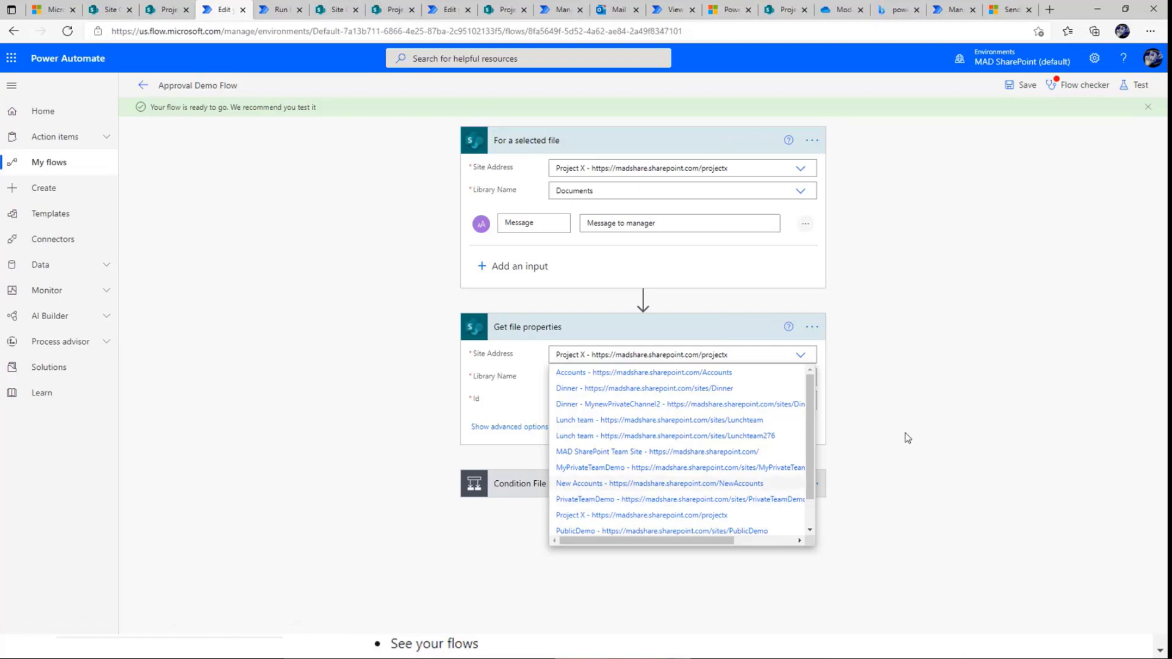
click(693, 358)
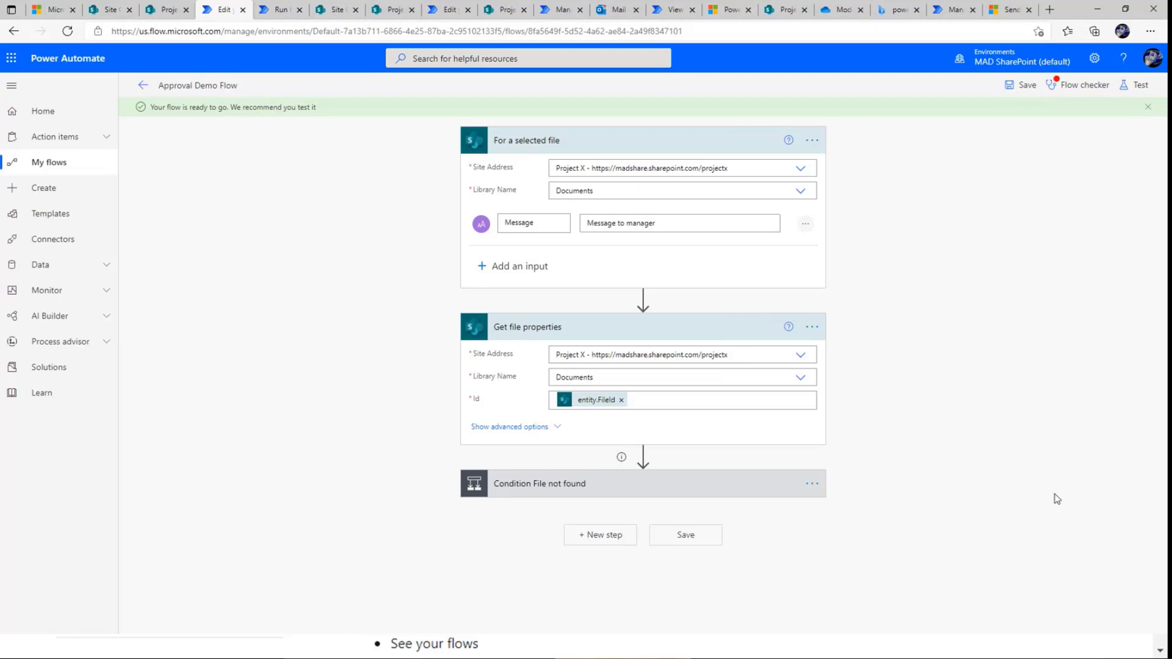
click(800, 358)
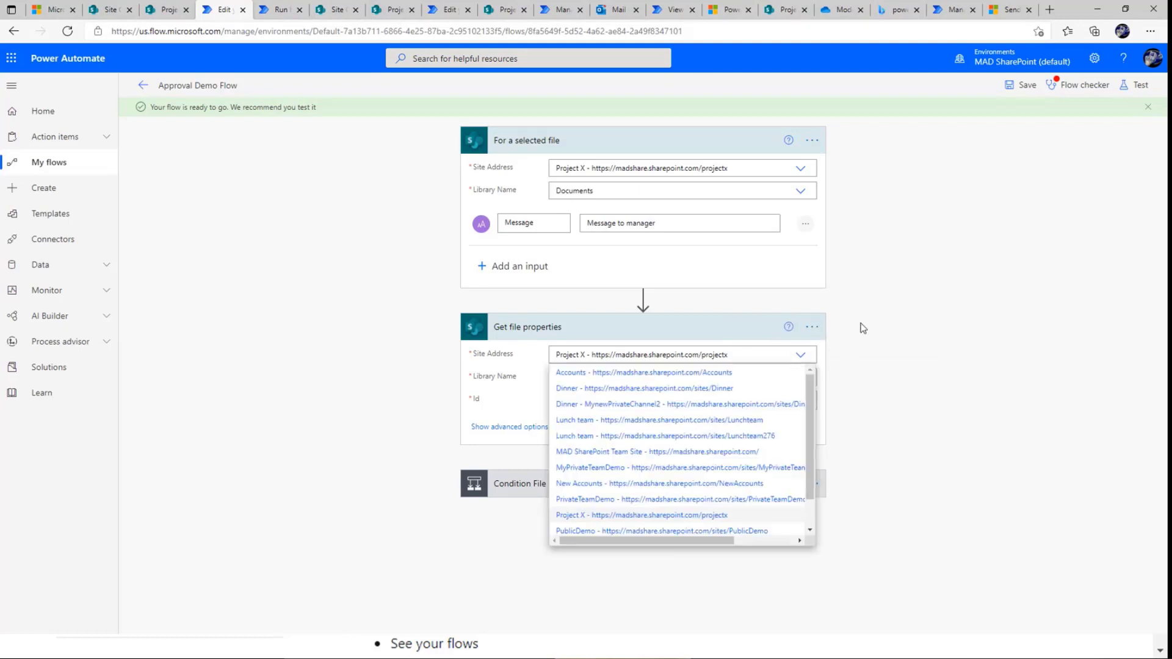
click(812, 327)
click(773, 570)
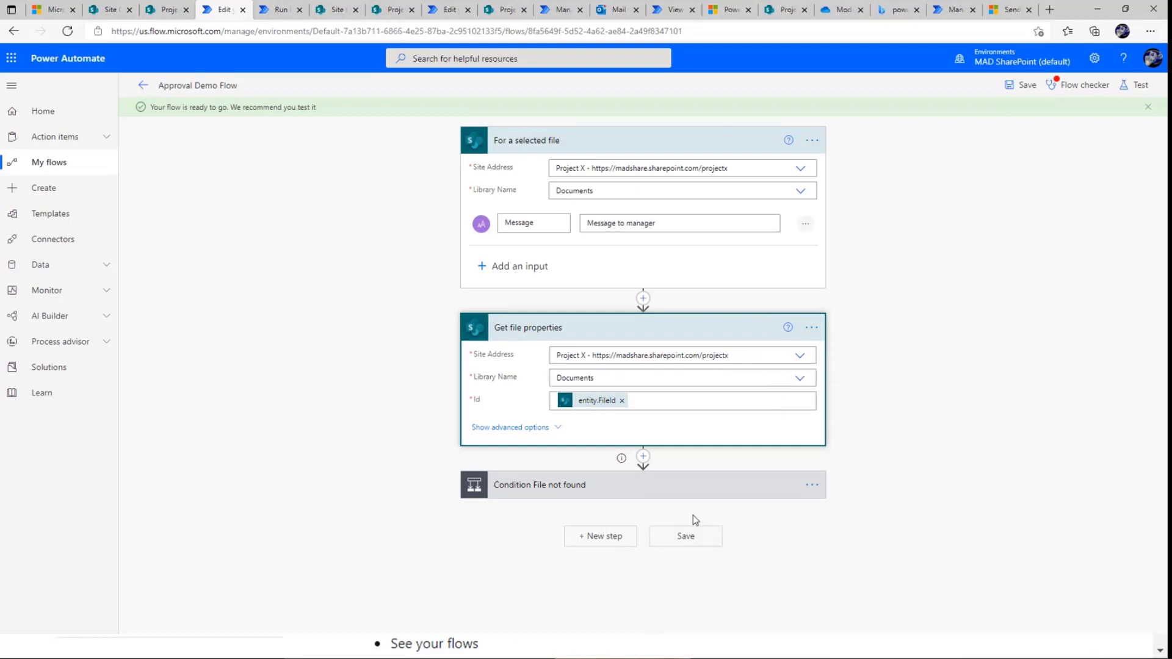
Expand Condition File not found to examine its yes and no branches, and view the options for inserting a step before it.
click(643, 457)
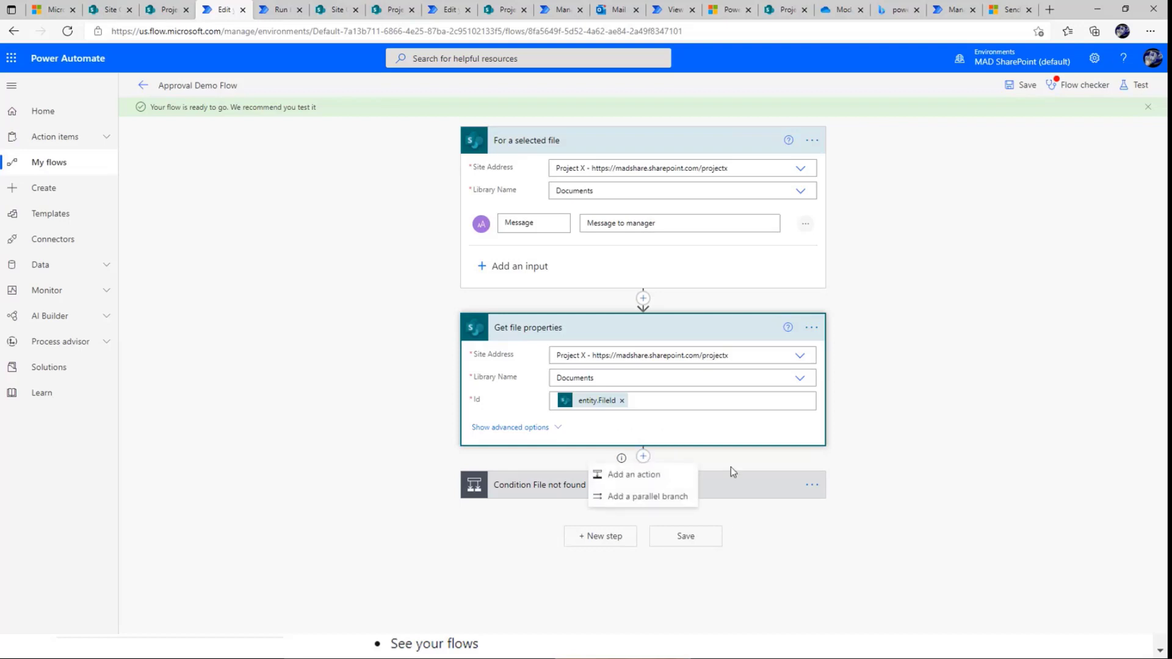
click(752, 493)
scroll(748, 497, down, 1)
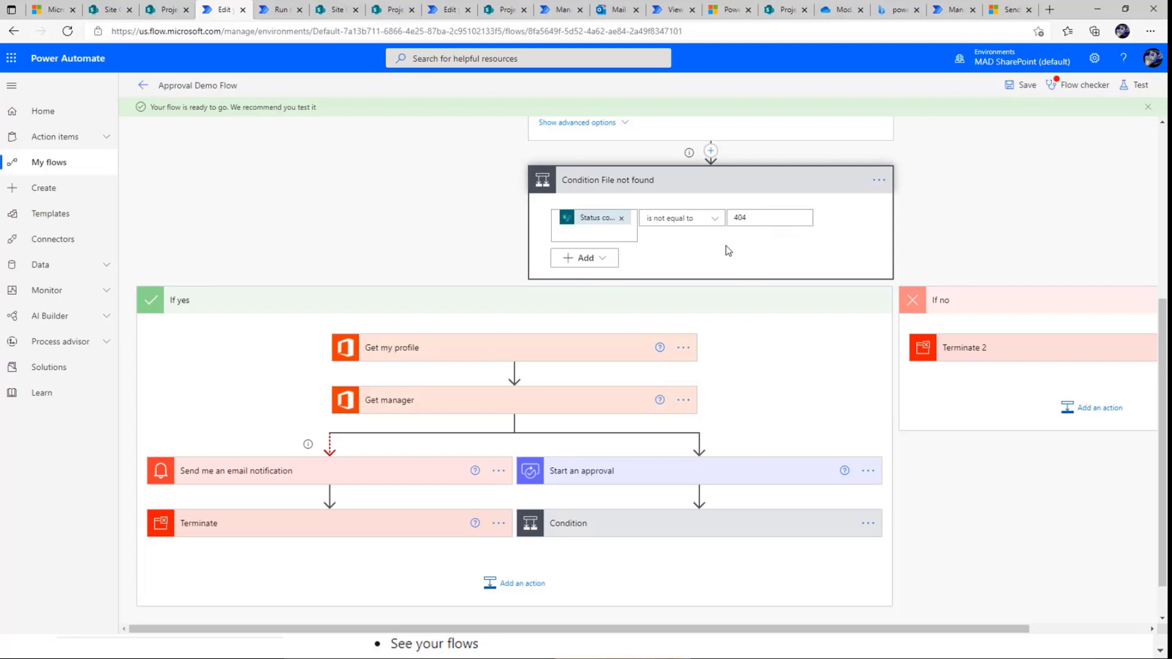
scroll(428, 315, down, 2)
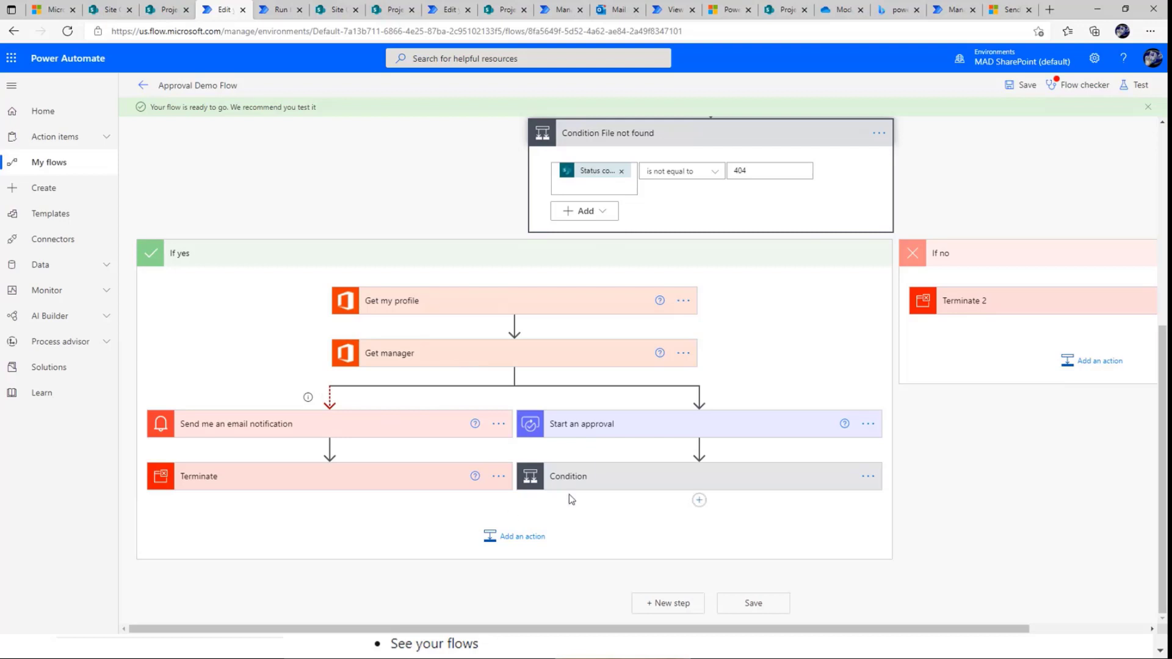
scroll(571, 476, up, 5)
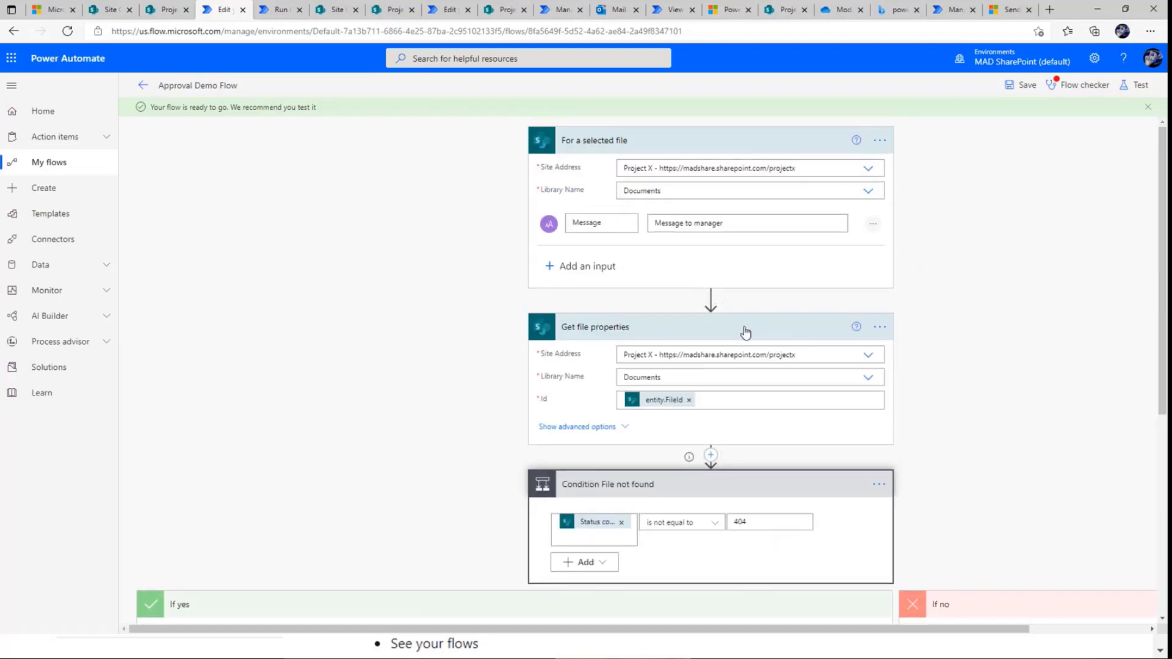
click(710, 455)
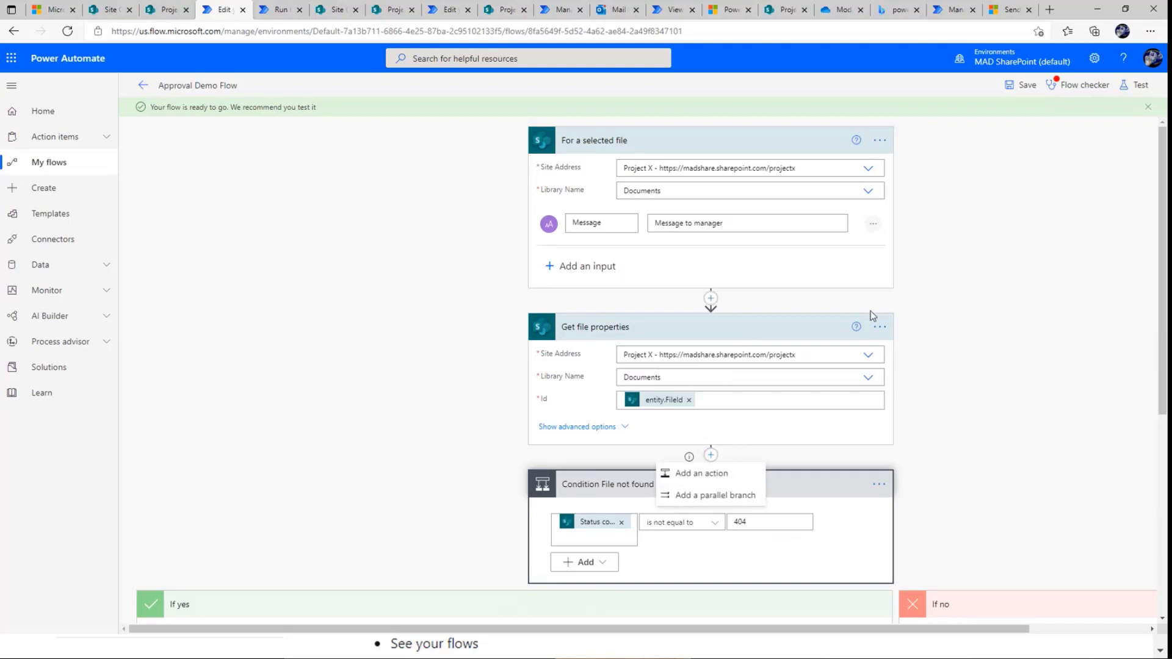
scroll(977, 369, down, 5)
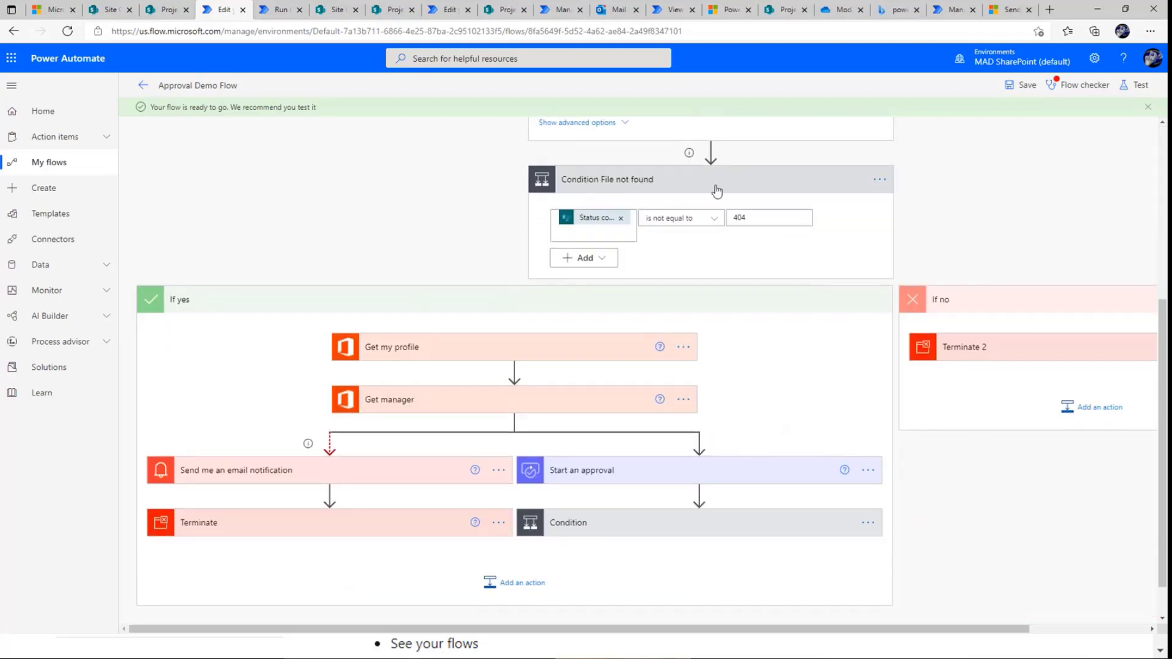
Look through the actions in Approval Demo Flow, including the options for inserting a step between Get my profile and Get manager.
scroll(714, 177, up, 3)
scroll(754, 340, up, 3)
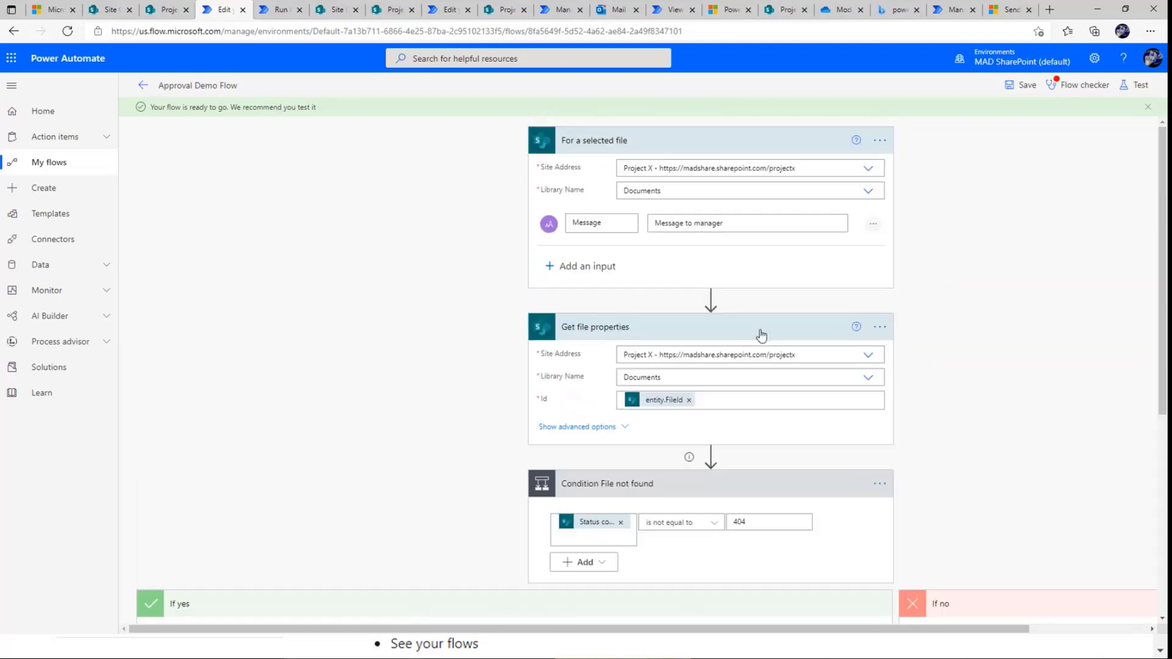
scroll(763, 338, down, 5)
scroll(672, 378, up, 1)
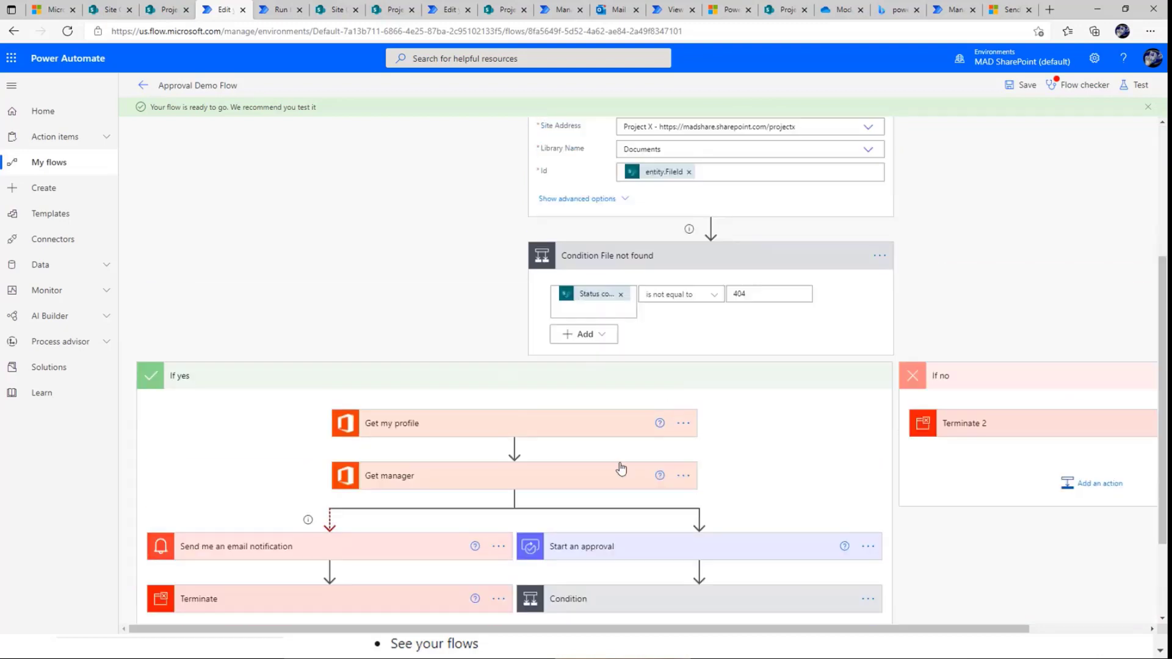
scroll(620, 468, down, 2)
click(515, 324)
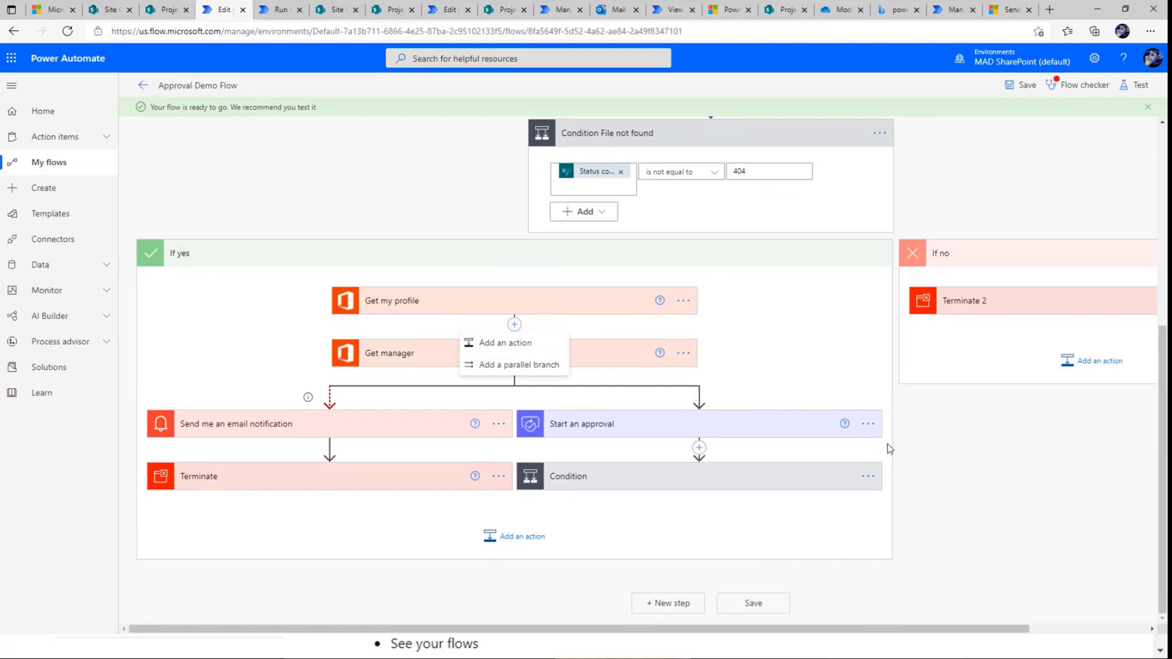
click(895, 466)
scroll(904, 428, up, 1)
scroll(910, 366, up, 5)
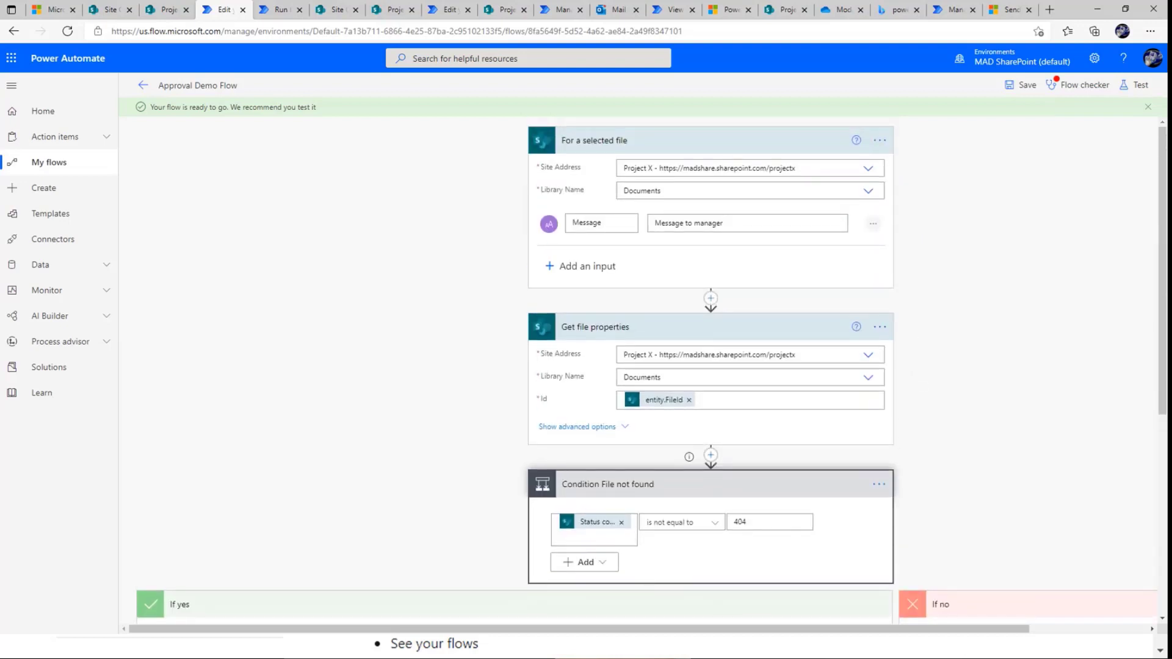
Save Approval Demo Flow, then review its errors and warnings in the Flow checker and close it.
click(1018, 84)
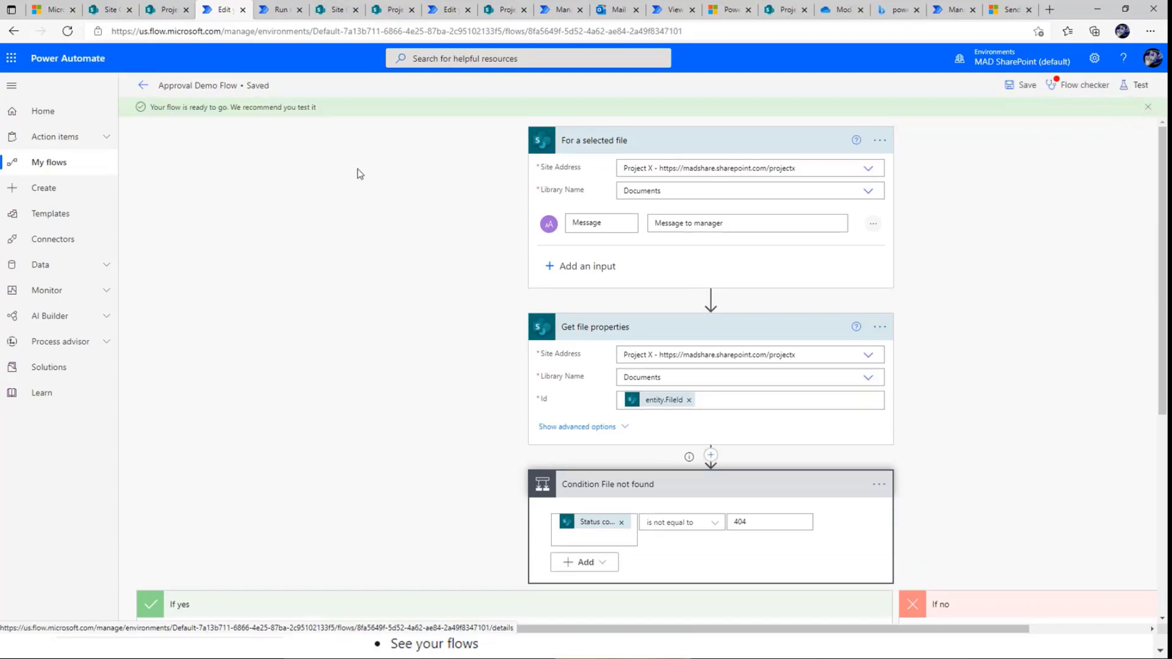
click(1079, 85)
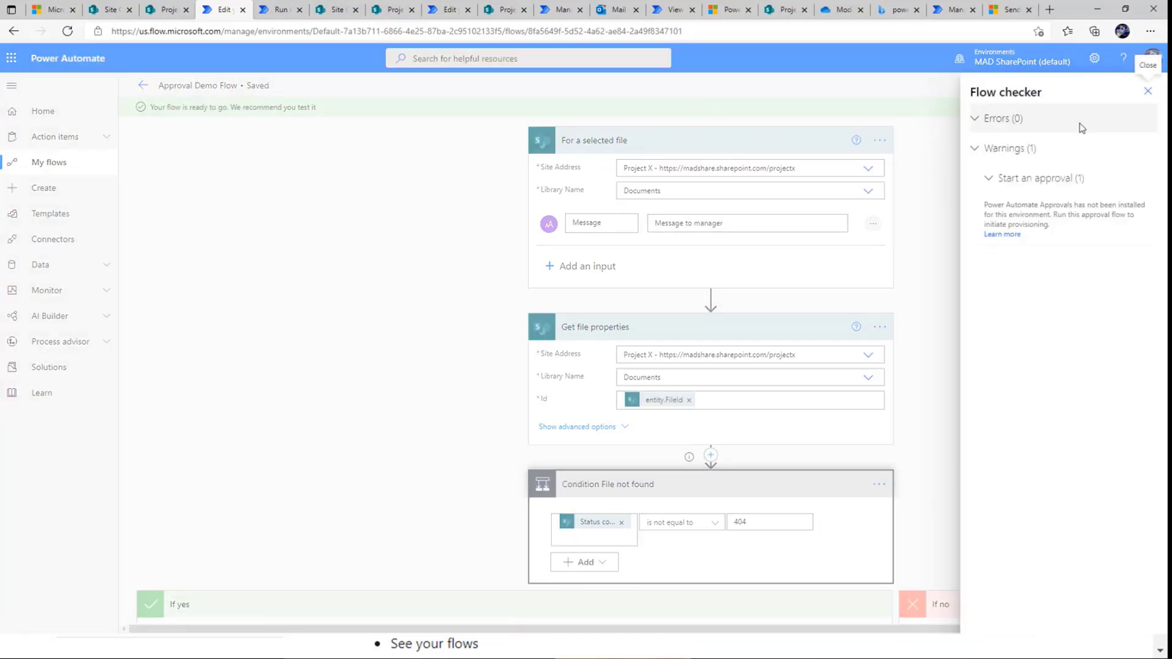
click(1147, 91)
Examine the manual and automatic test options for Approval Demo Flow, and cancel without running a test.
click(1145, 92)
click(993, 148)
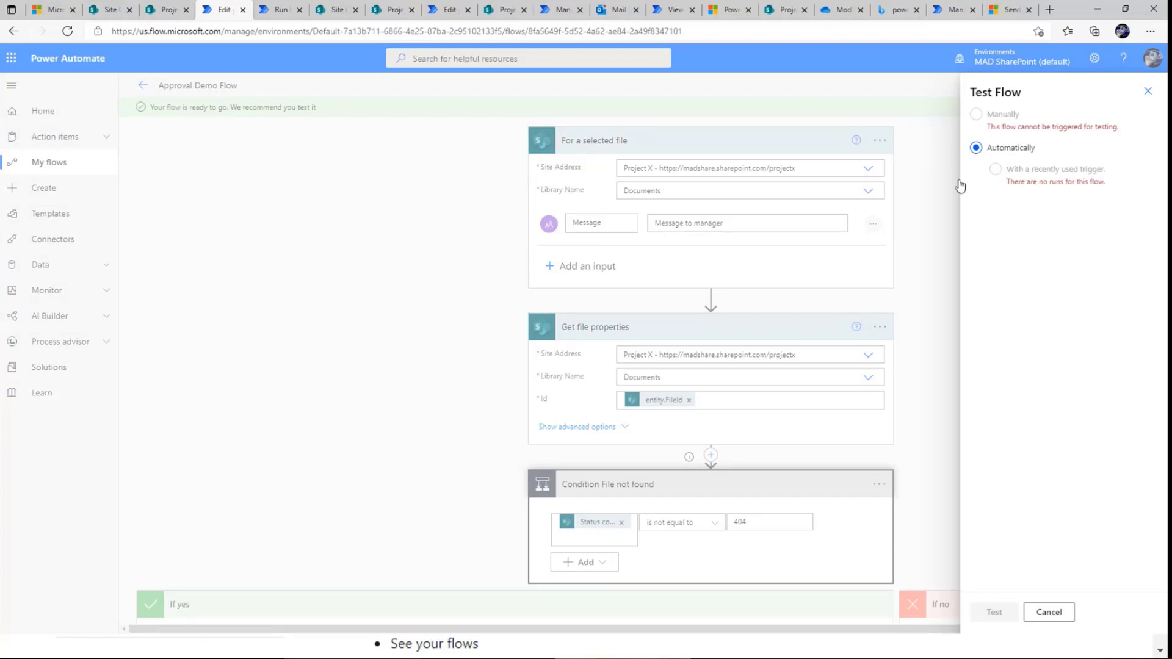
click(941, 131)
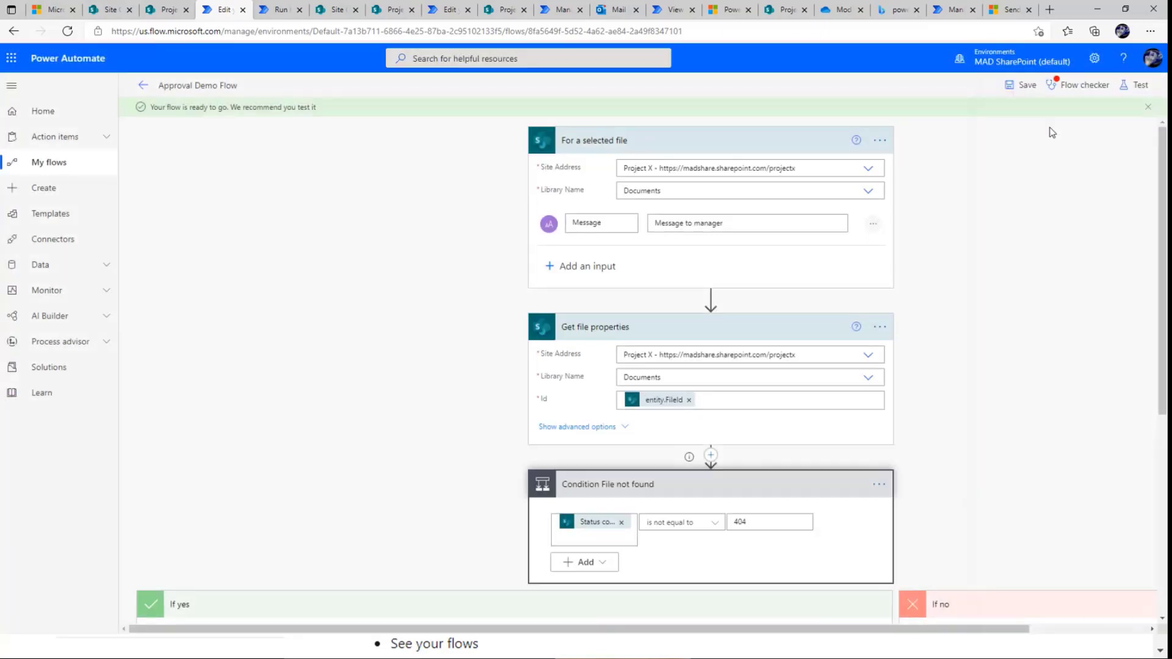
click(1110, 121)
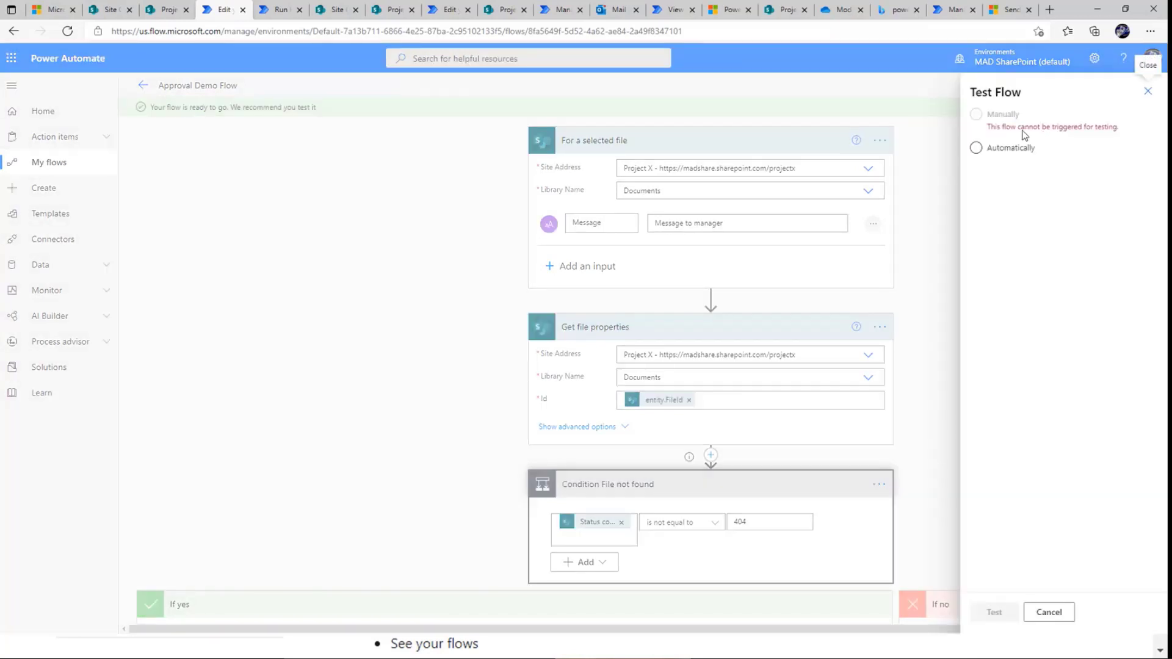
click(1034, 148)
click(1043, 614)
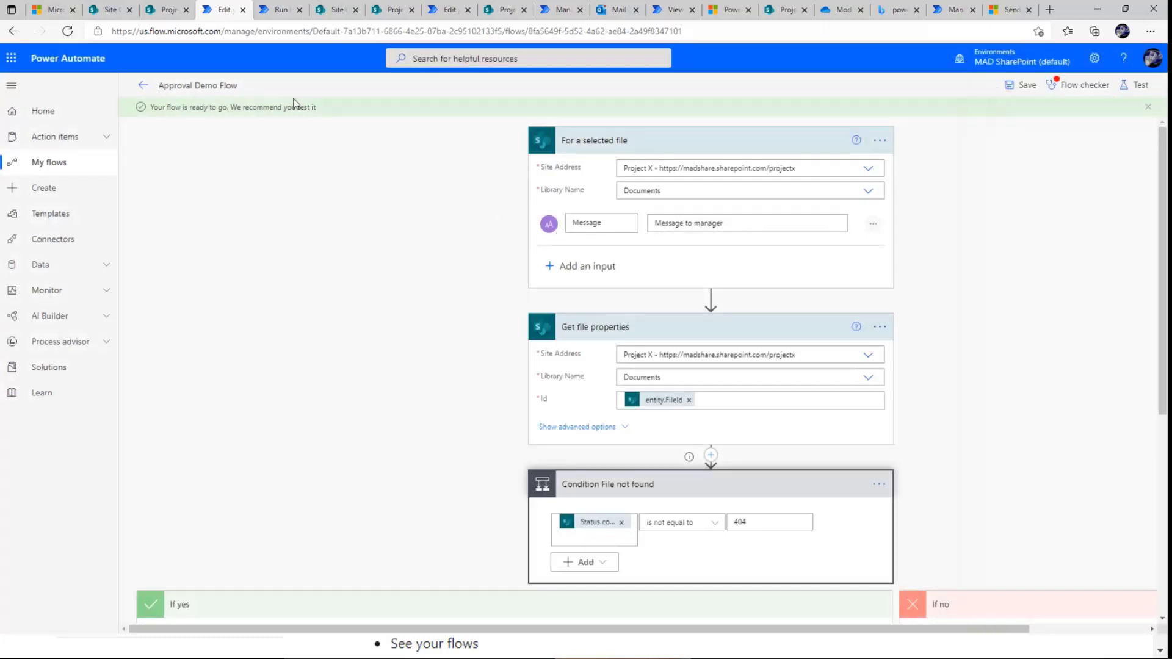
Leave the flow editor for the details page of Approval Demo Flow and switch to the Project X Documents library in SharePoint.
click(154, 87)
click(150, 88)
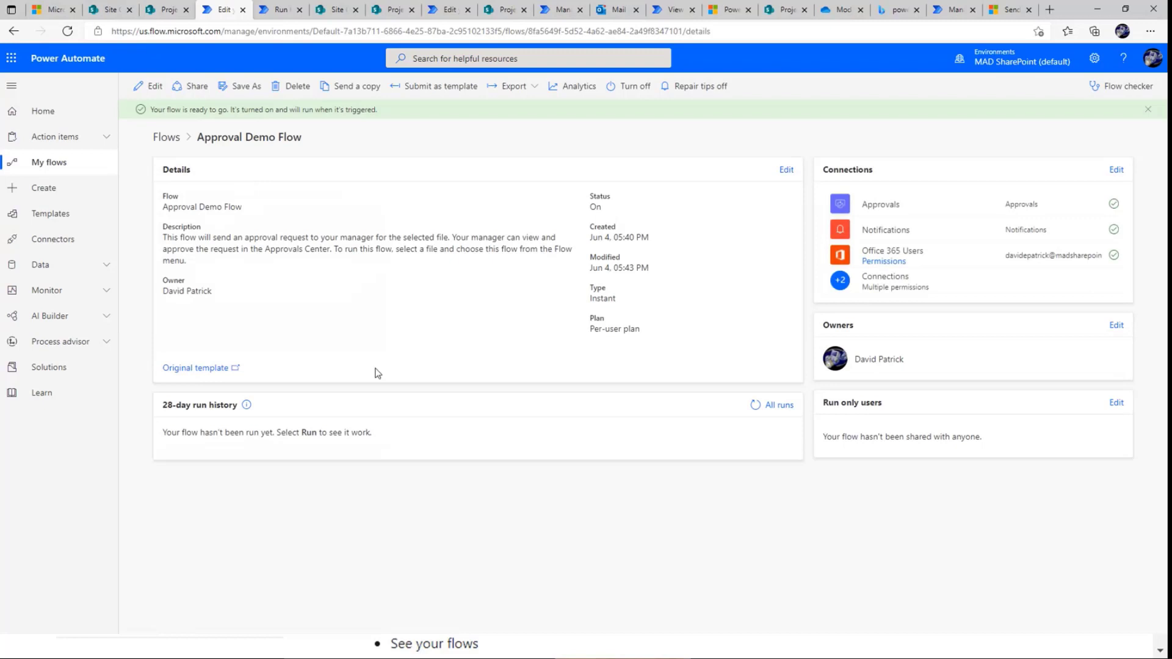
click(168, 9)
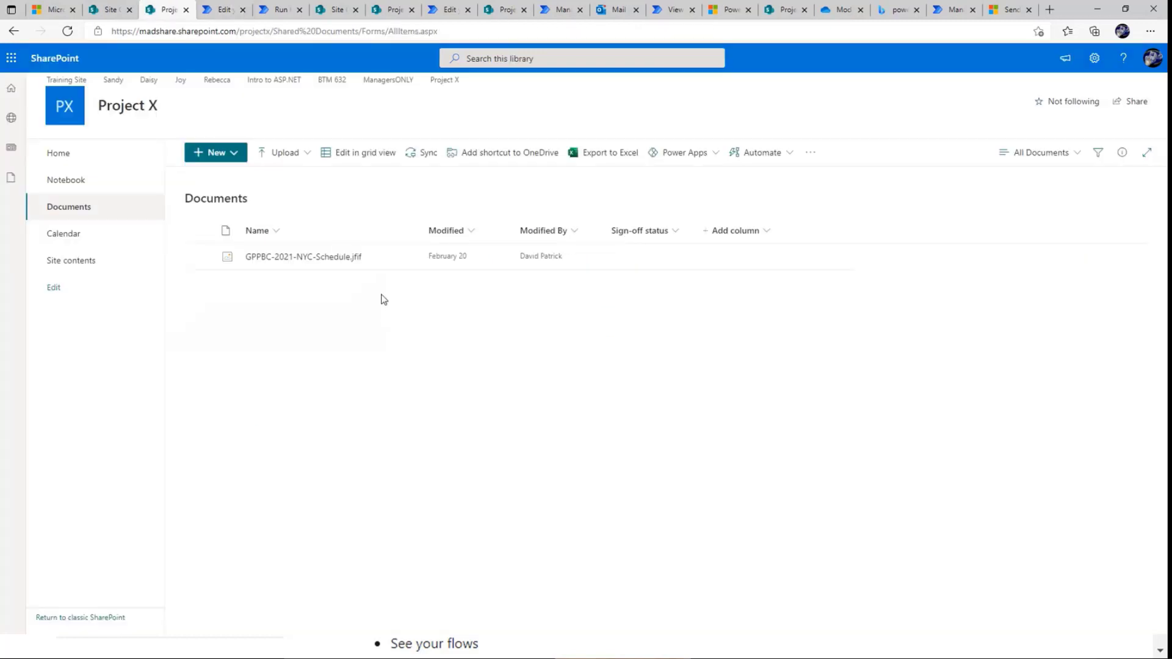
Run Approval Demo Flow on GPPBC-2021-NYC-Schedule.jfif with the message "Please approve my vacation!".
click(405, 259)
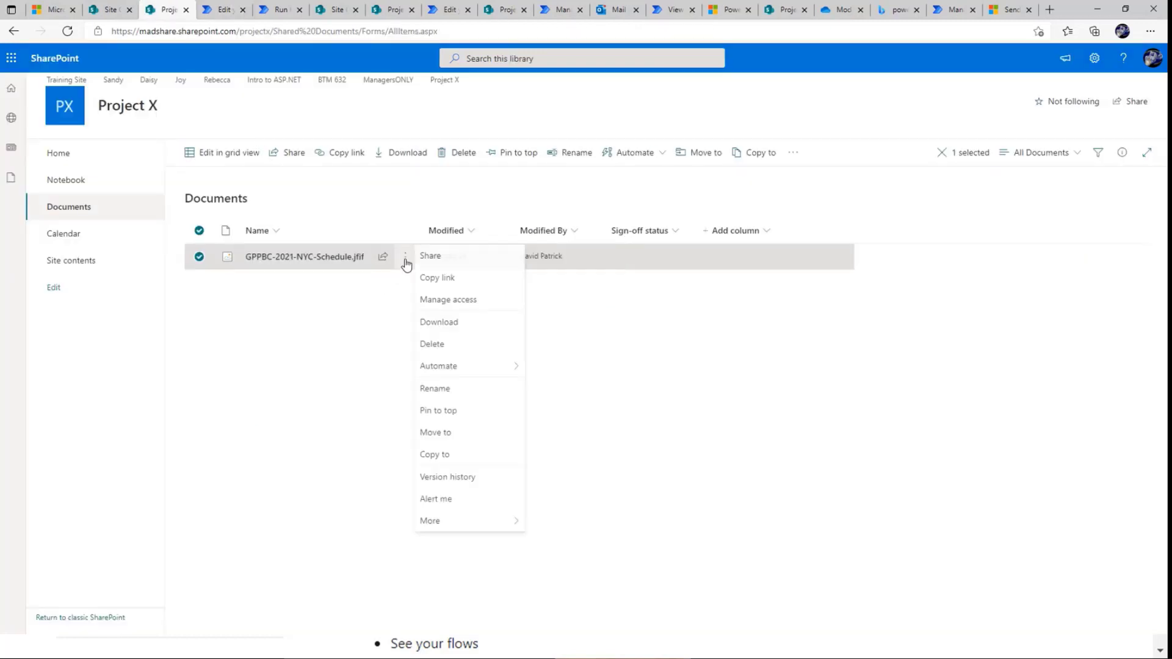
mouse_move(483, 388)
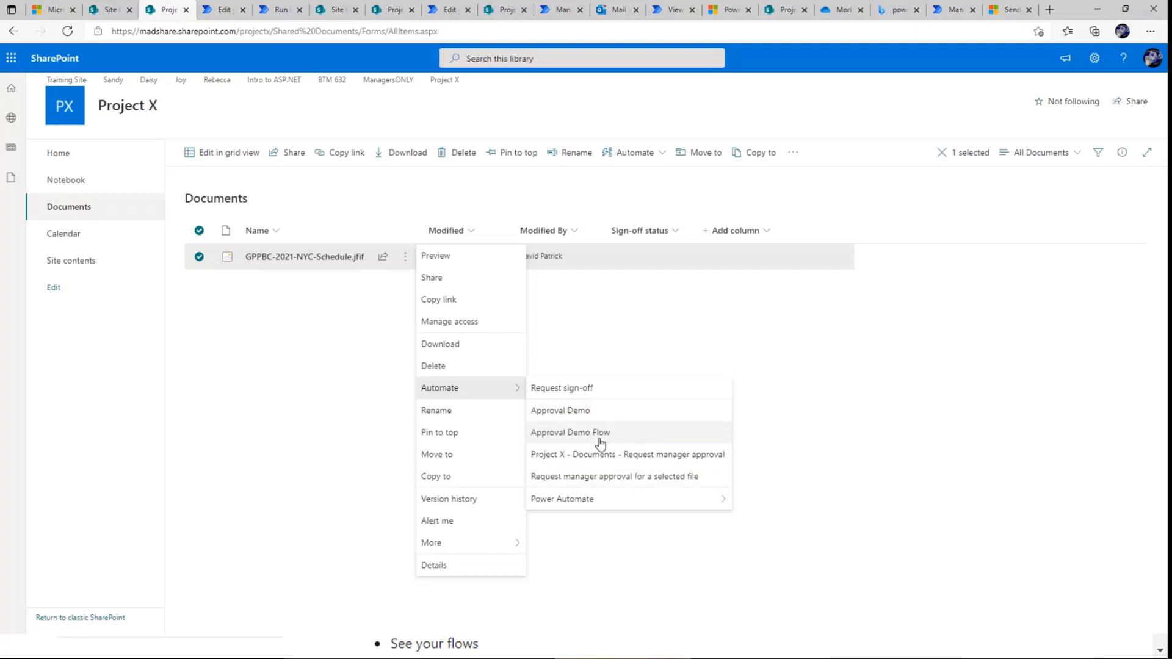
click(616, 440)
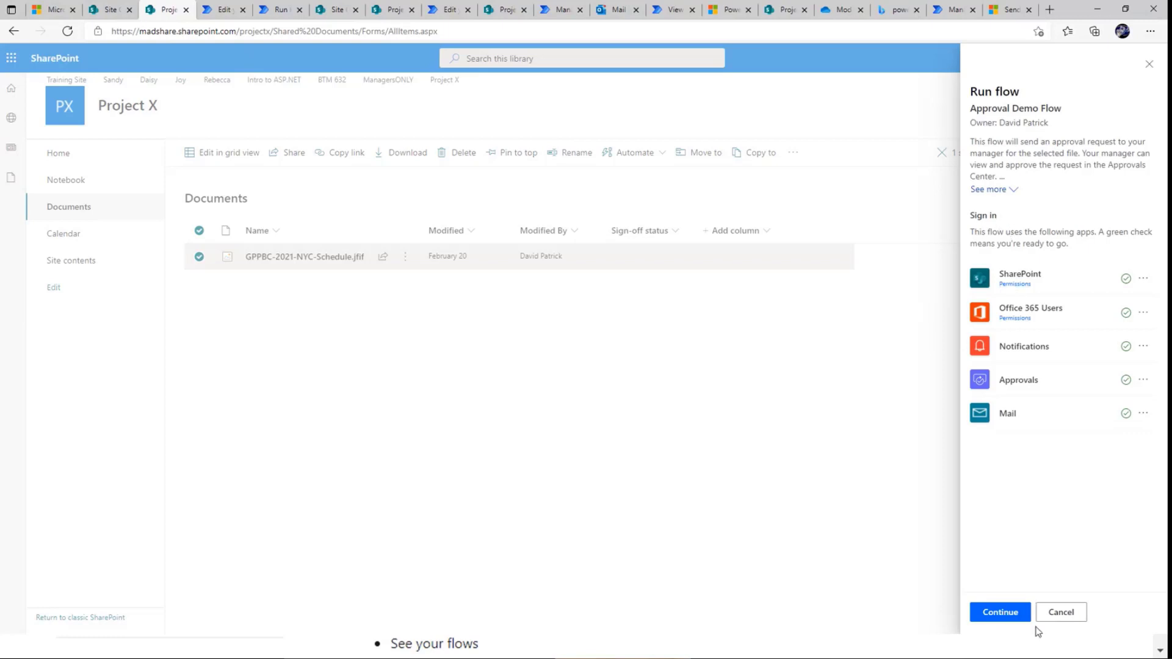
click(1001, 613)
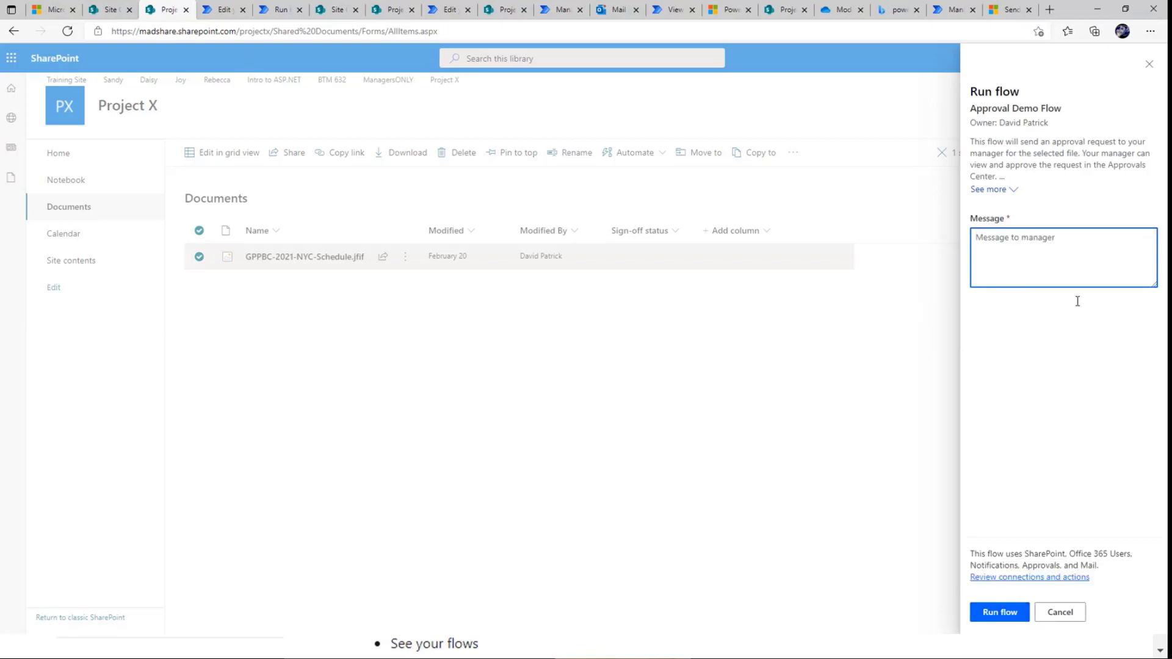
text(Please approve my vacation!)
click(999, 613)
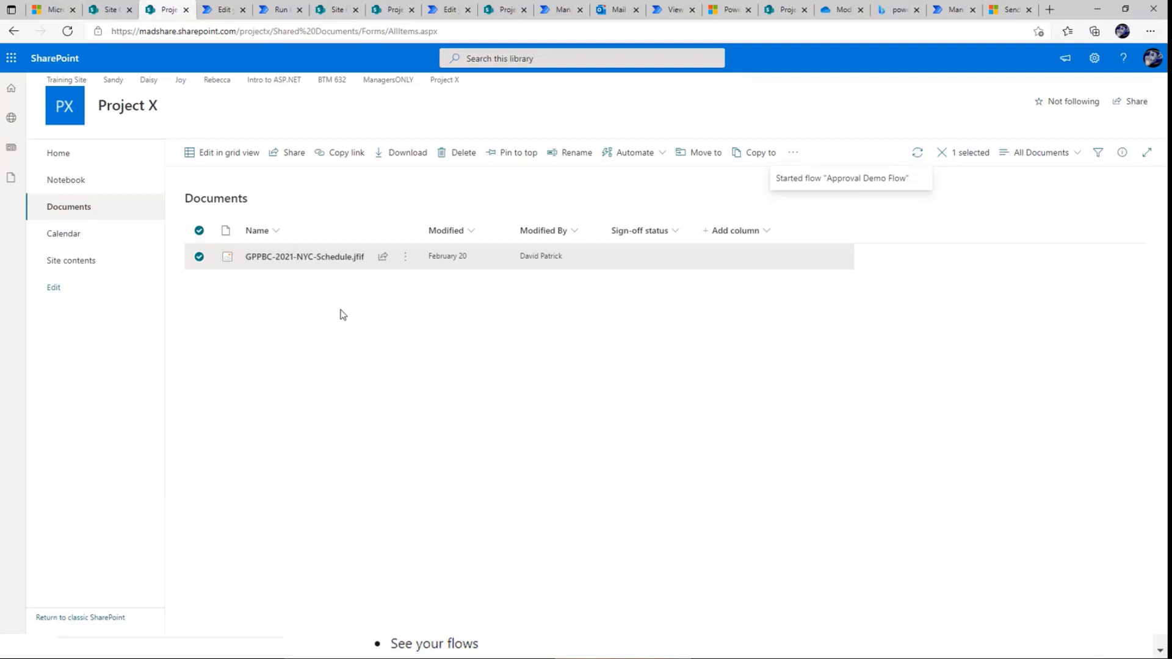
View the flows offered for the schedule file, and switch to the InPrivate SharePoint window to check which account is signed in.
click(406, 258)
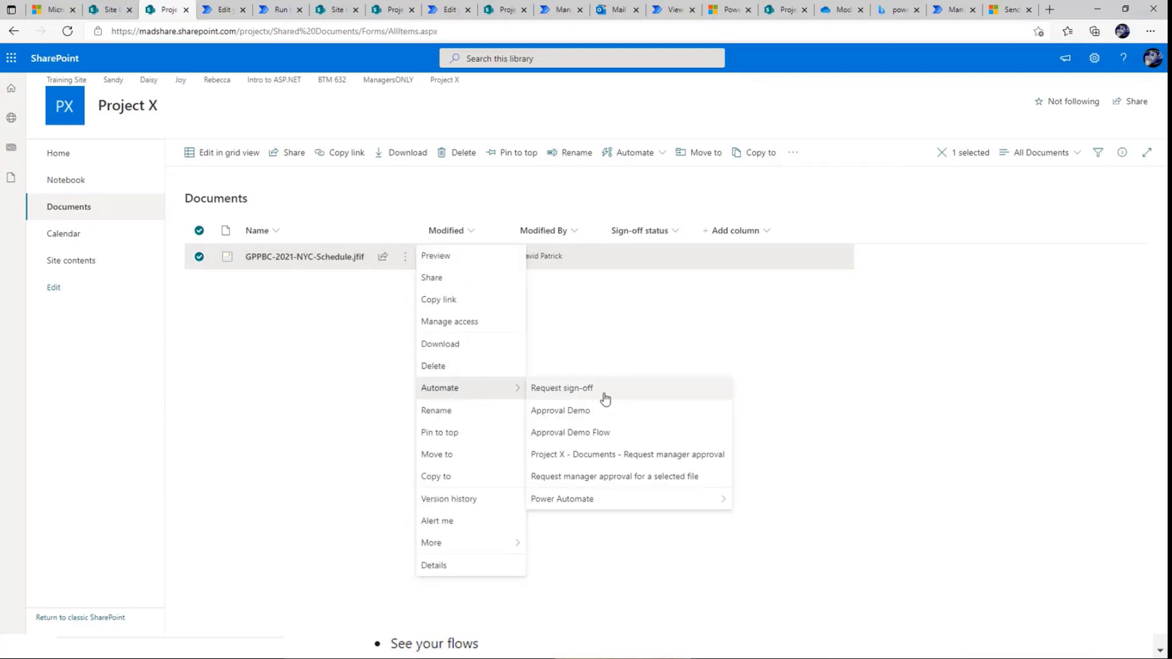
click(404, 410)
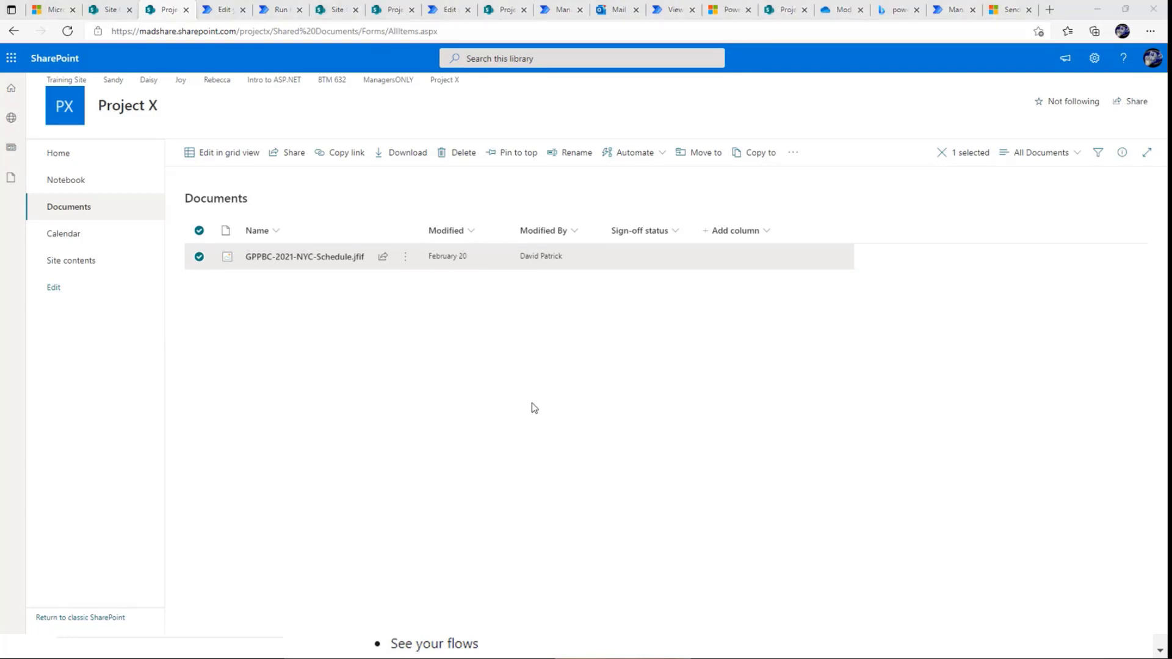
click(943, 606)
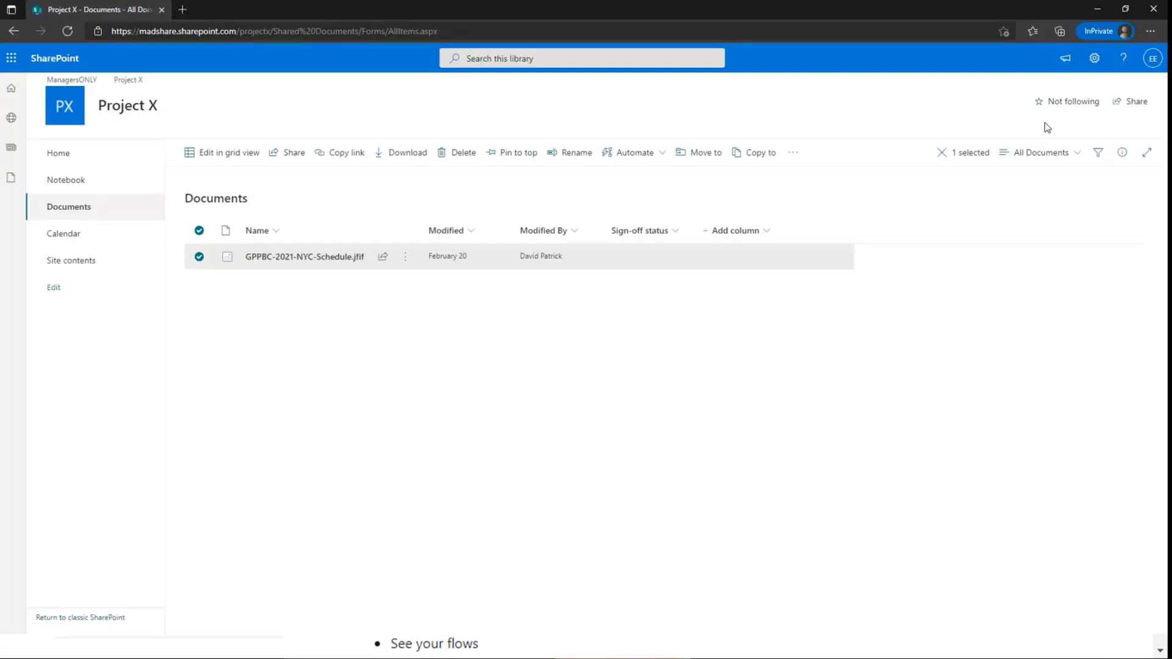
click(1154, 59)
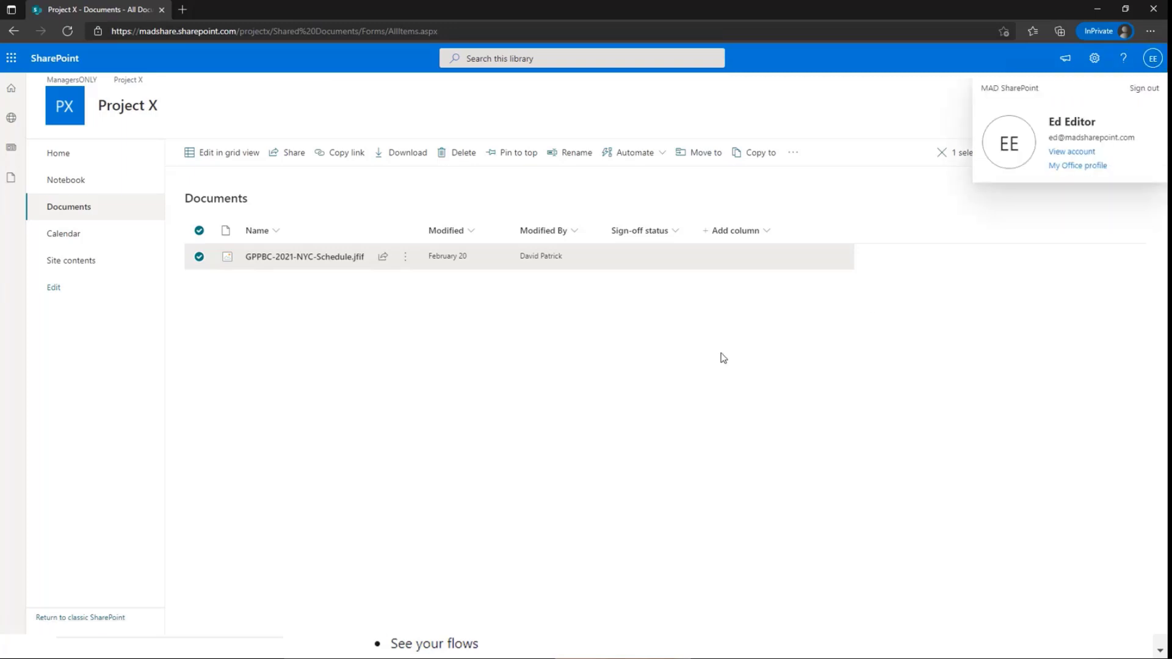
Refresh the Documents library in the InPrivate window and examine the automation and Power Automate options offered for GPPBC-2021-NYC-Schedule.jfif.
click(338, 326)
key(F5)
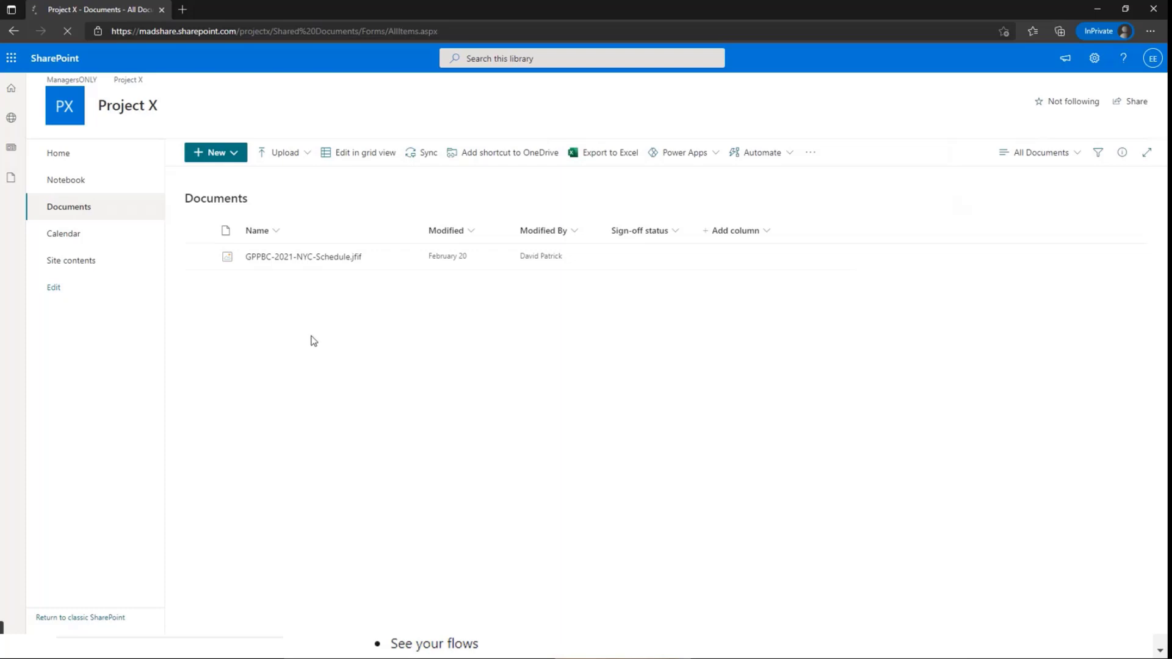
click(407, 257)
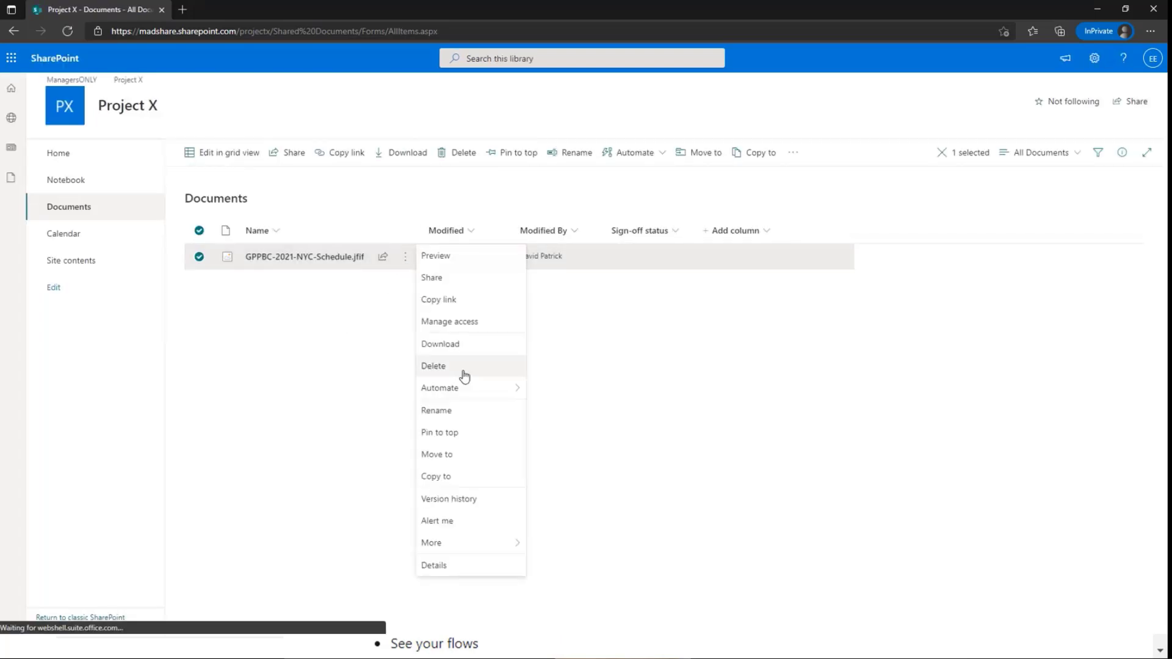
mouse_move(490, 389)
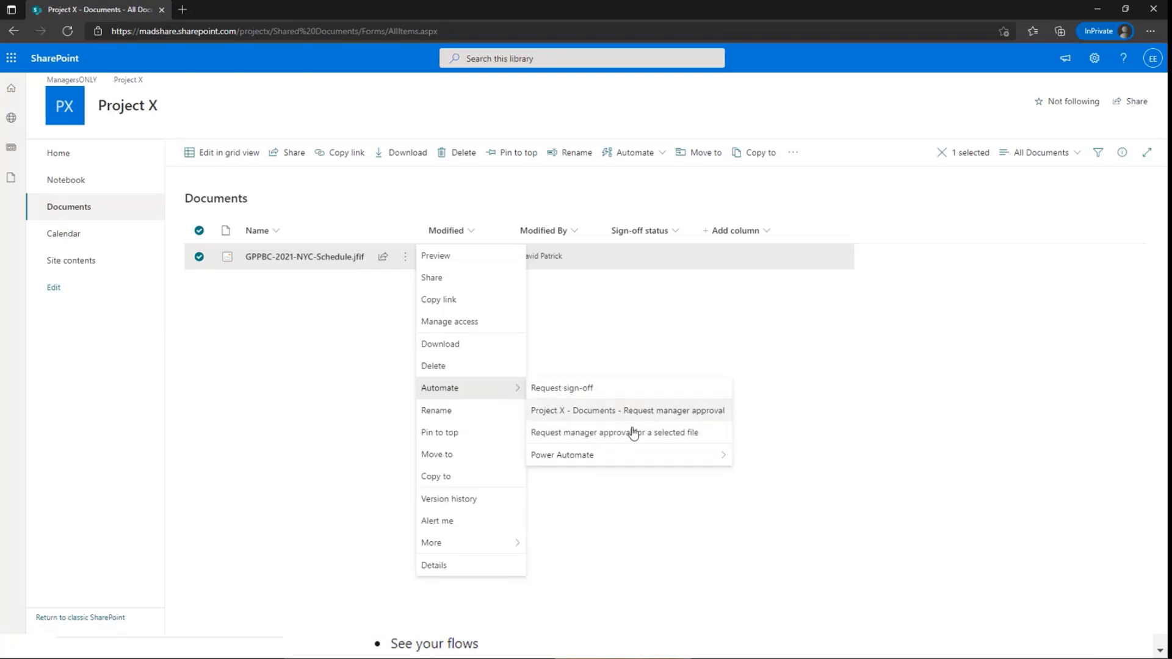
mouse_move(666, 462)
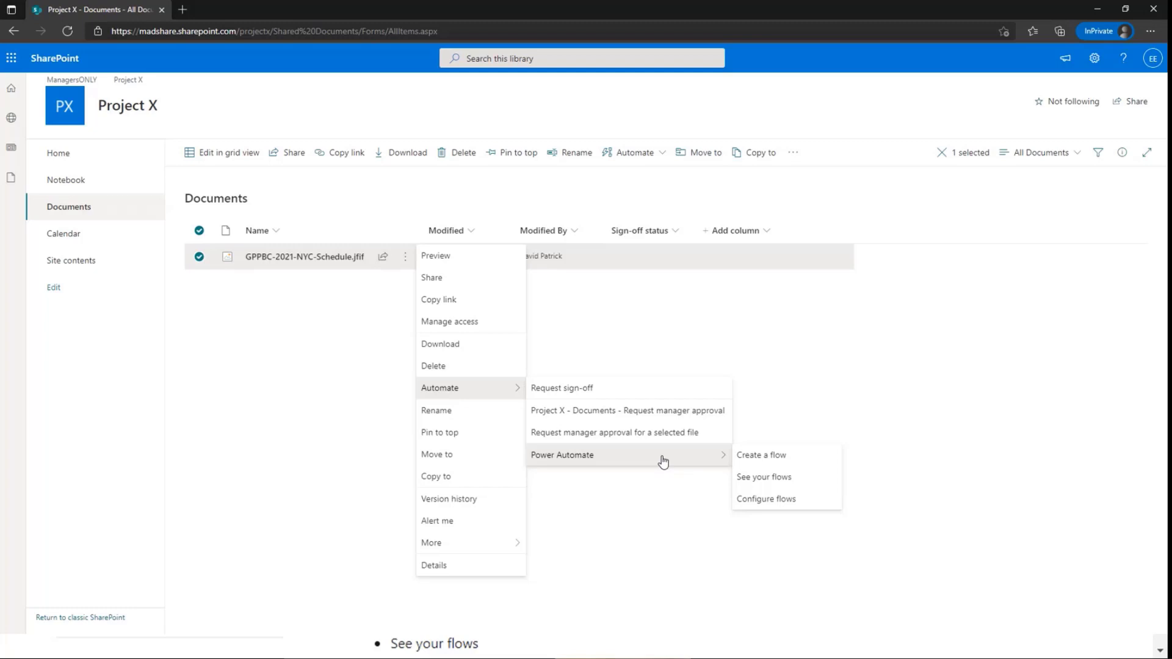
click(266, 349)
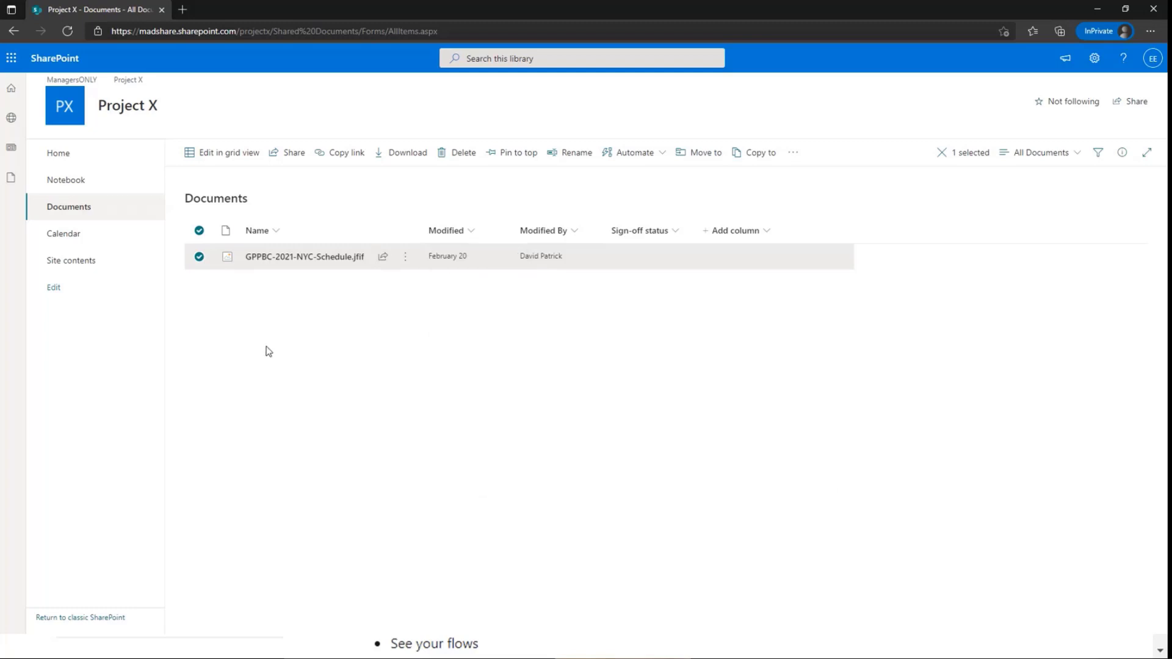
View the Projects list from the Project X site contents and return to the Documents library.
click(79, 263)
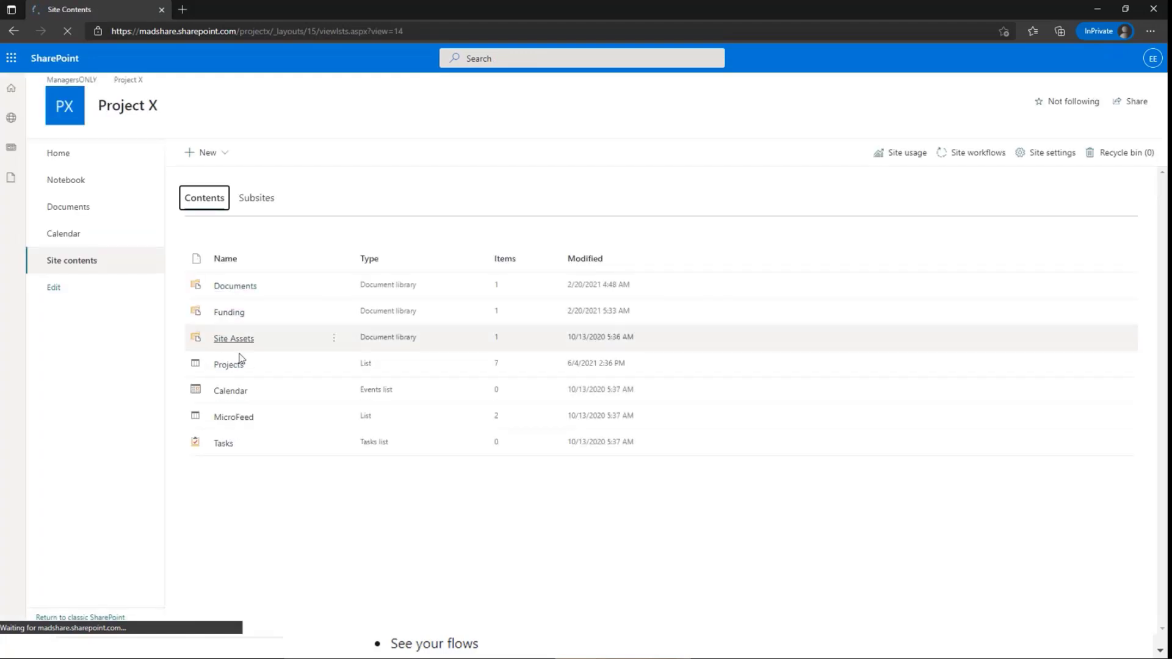
click(230, 367)
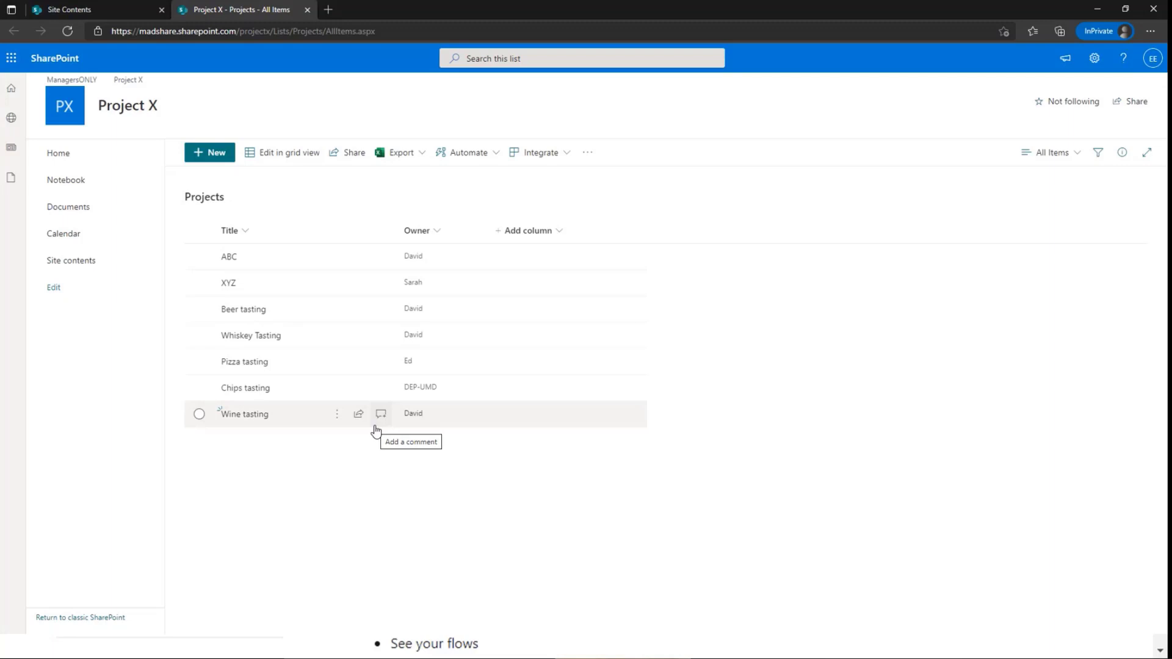
click(60, 211)
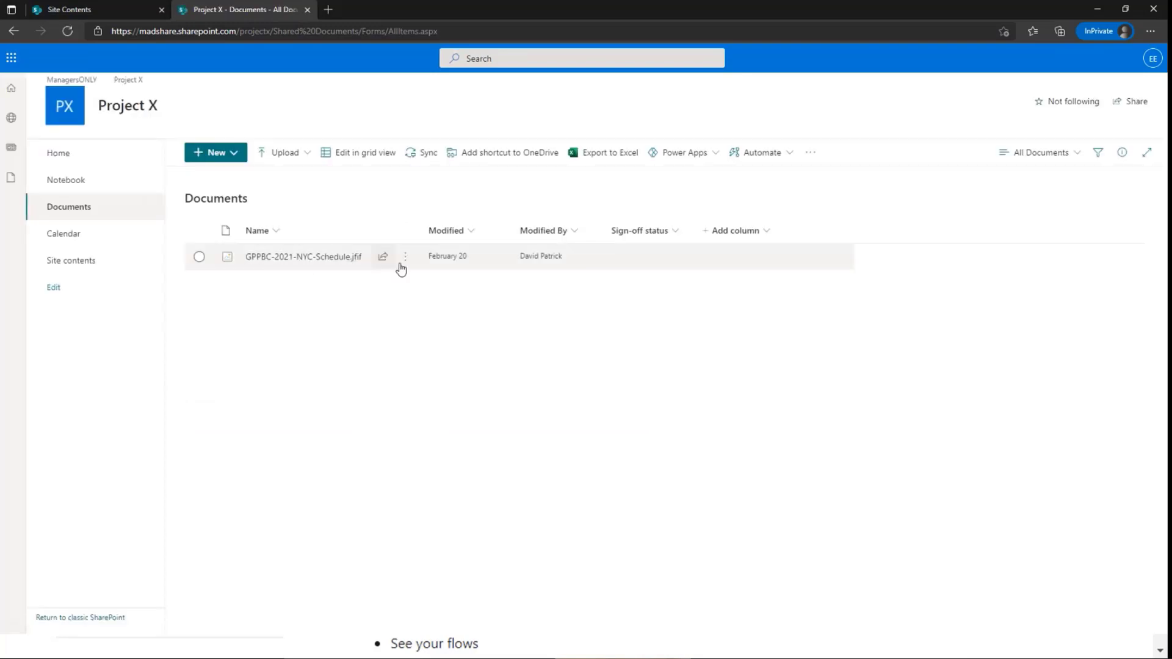
Open the Request sign-off flow for GPPBC-2021-NYC-Schedule.jfif and close it without running it.
click(402, 257)
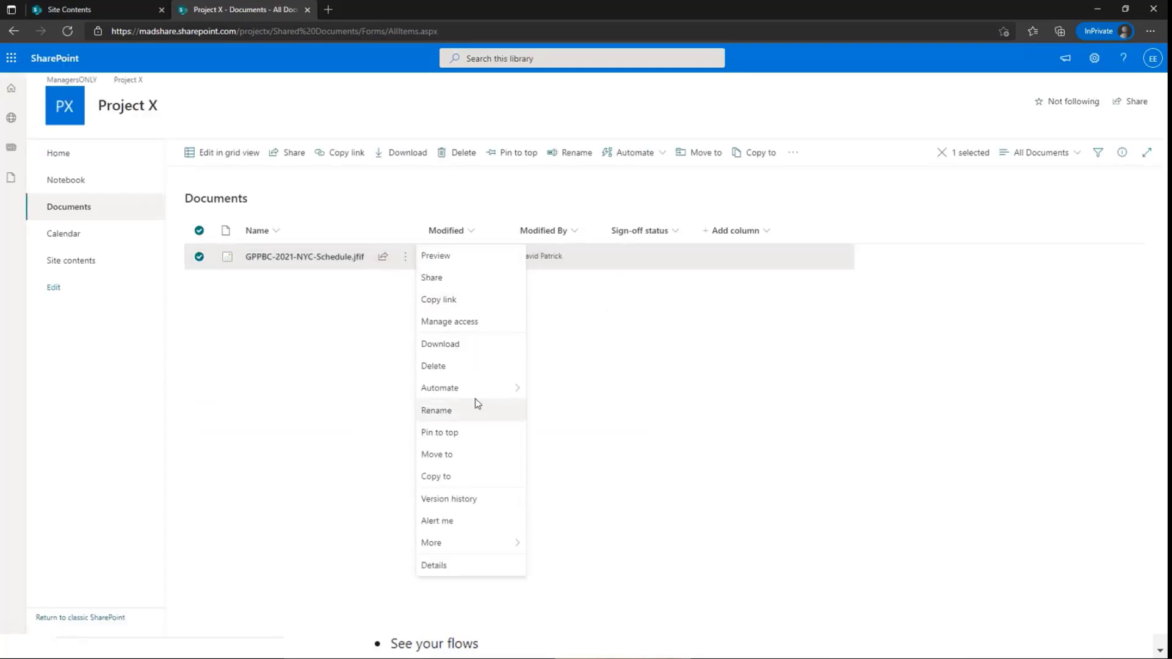
mouse_move(478, 391)
click(570, 386)
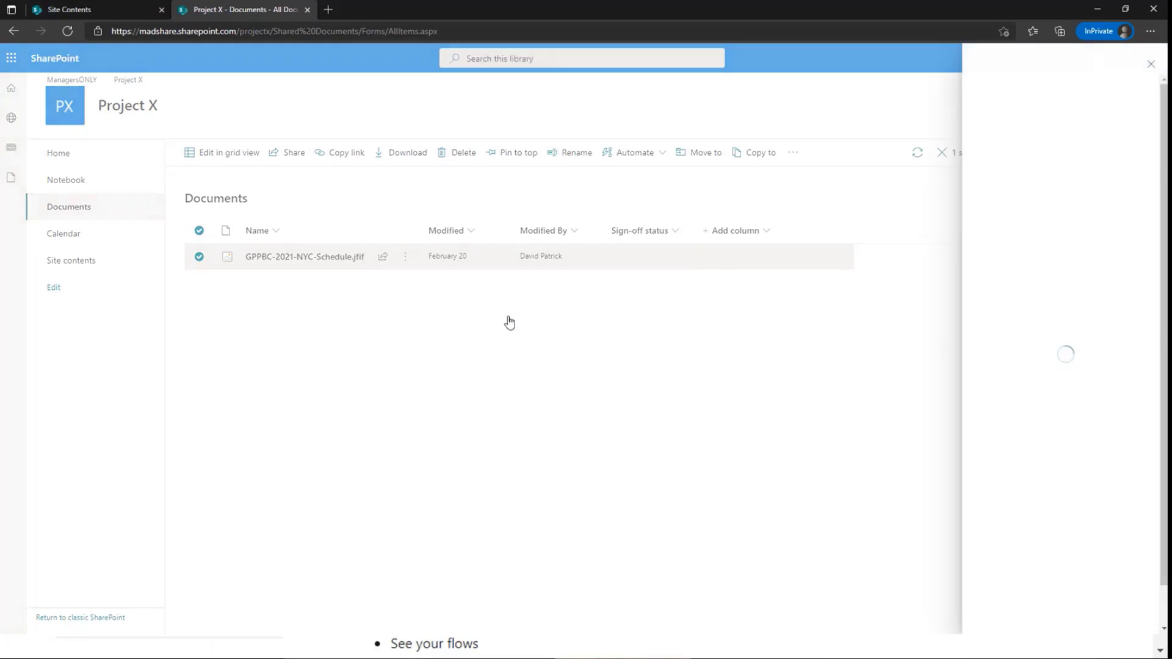
click(1150, 65)
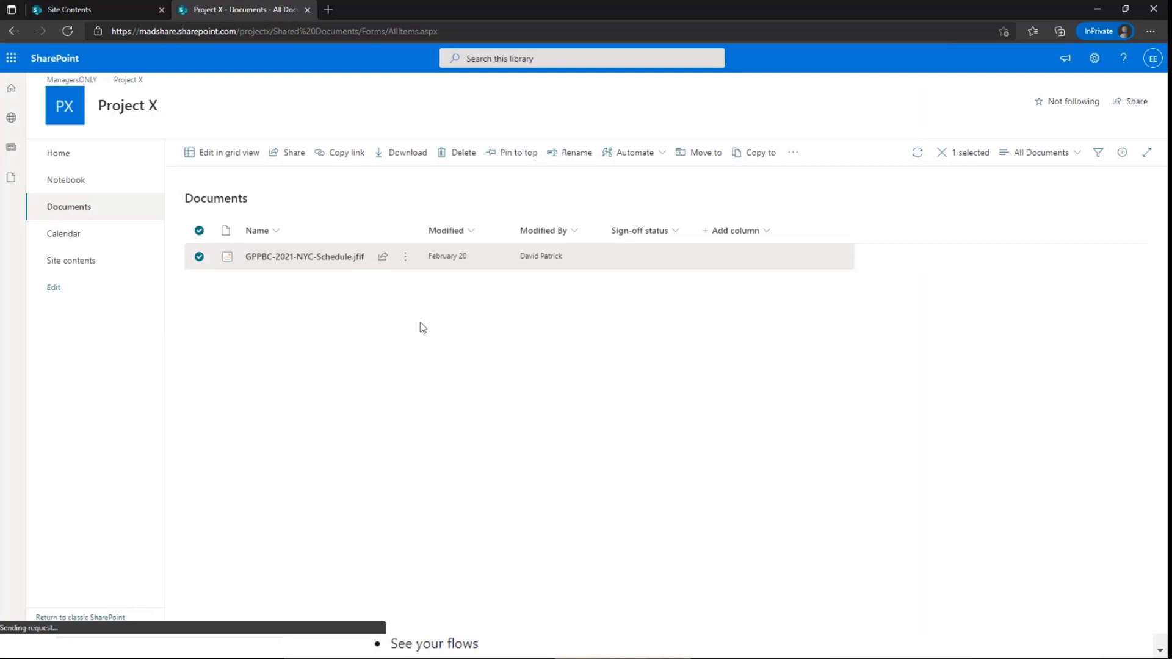
Return to the main browser window and open the Approval Demo Flow details page to view its connections, owners and run-only users.
mouse_move(387, 259)
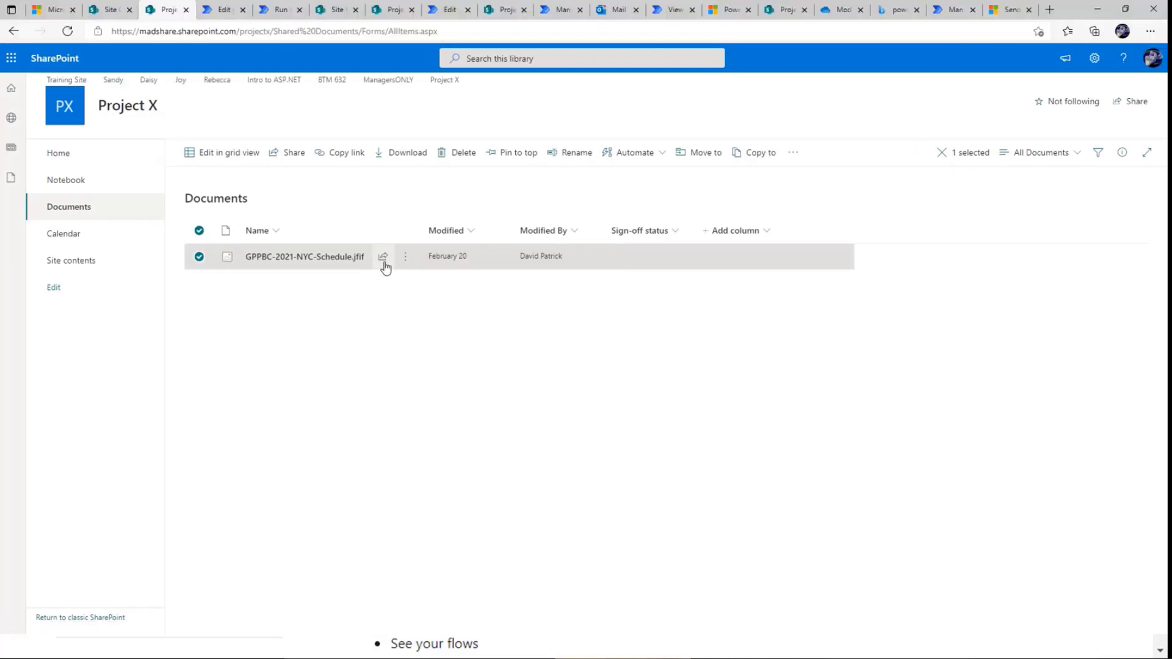
click(122, 18)
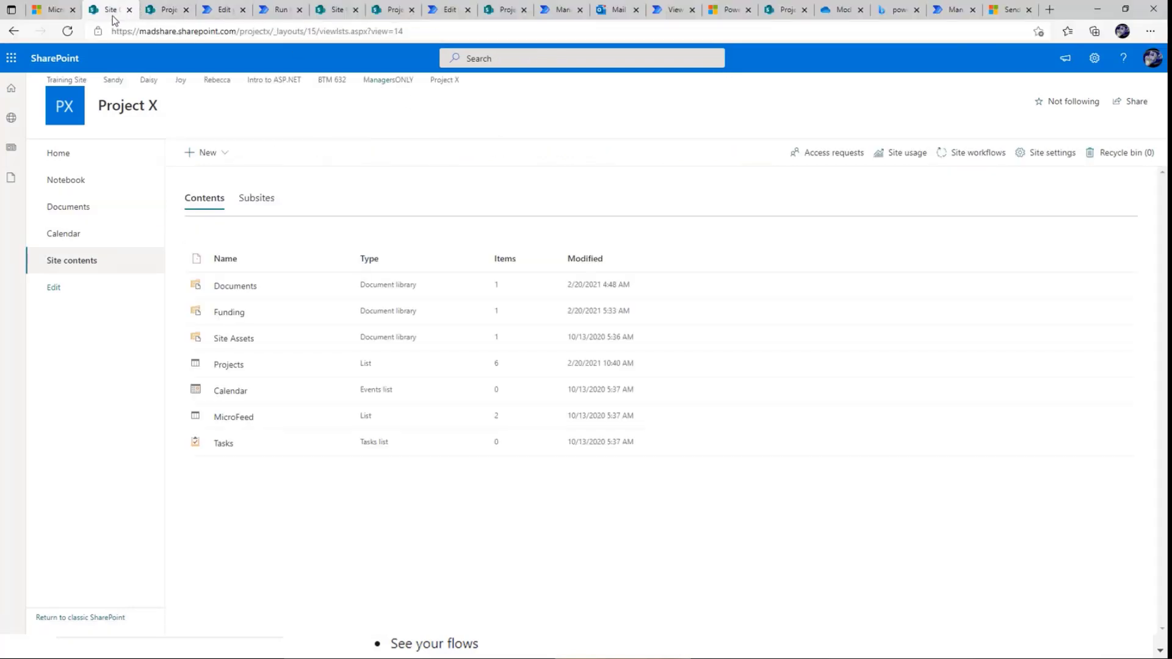
click(147, 15)
click(207, 14)
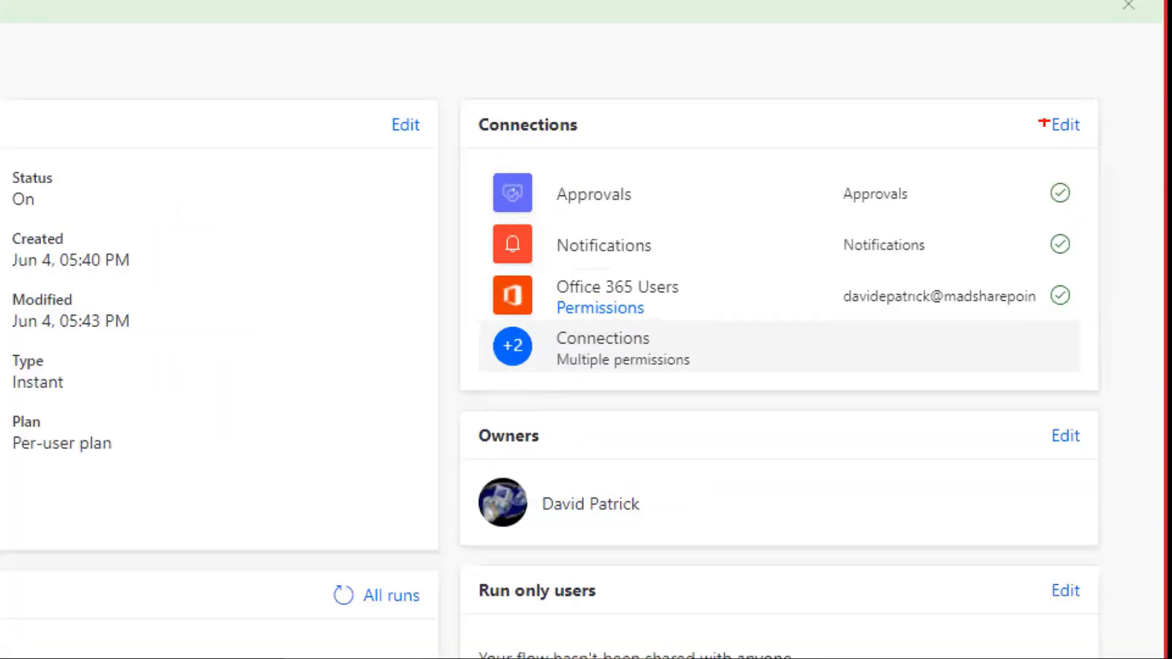
Add the Project X site's library 3f7653fb-b5a6-4b17-be6d-e0530c2eebfc as a SharePoint owner of Approval Demo Flow and return to the flow details.
mouse_move(1117, 152)
mouse_down()
mouse_move(967, 148)
mouse_move(777, 237)
mouse_up()
mouse_move(387, 260)
mouse_down()
mouse_move(1018, 396)
mouse_move(1108, 125)
mouse_move(1047, 92)
mouse_up()
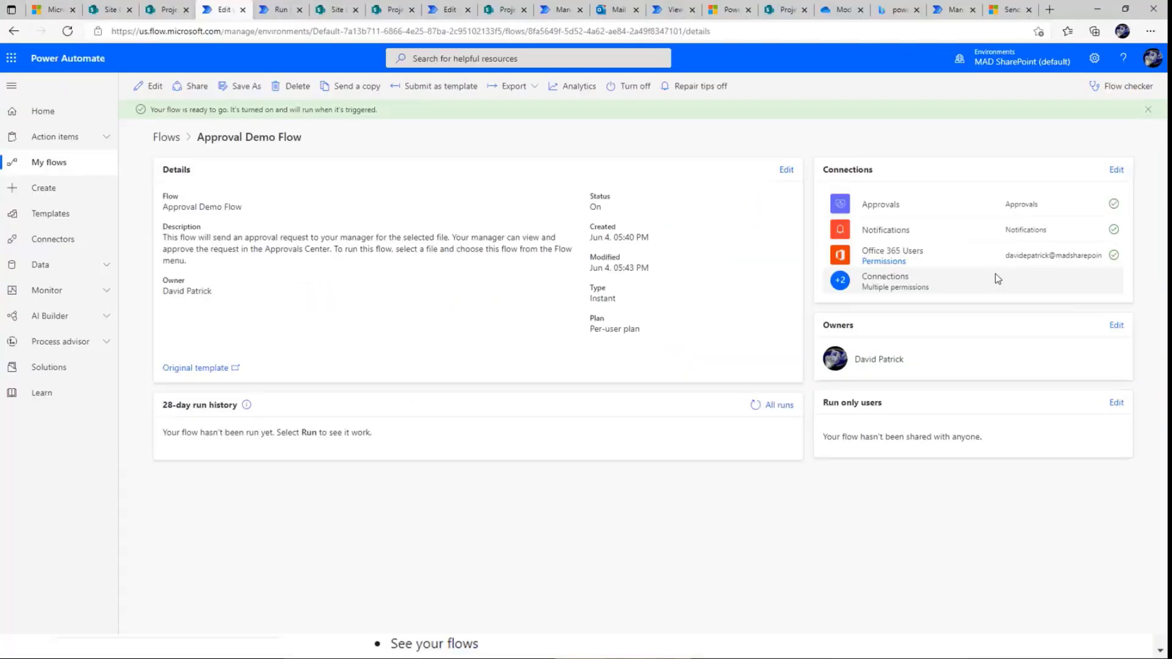
click(1065, 125)
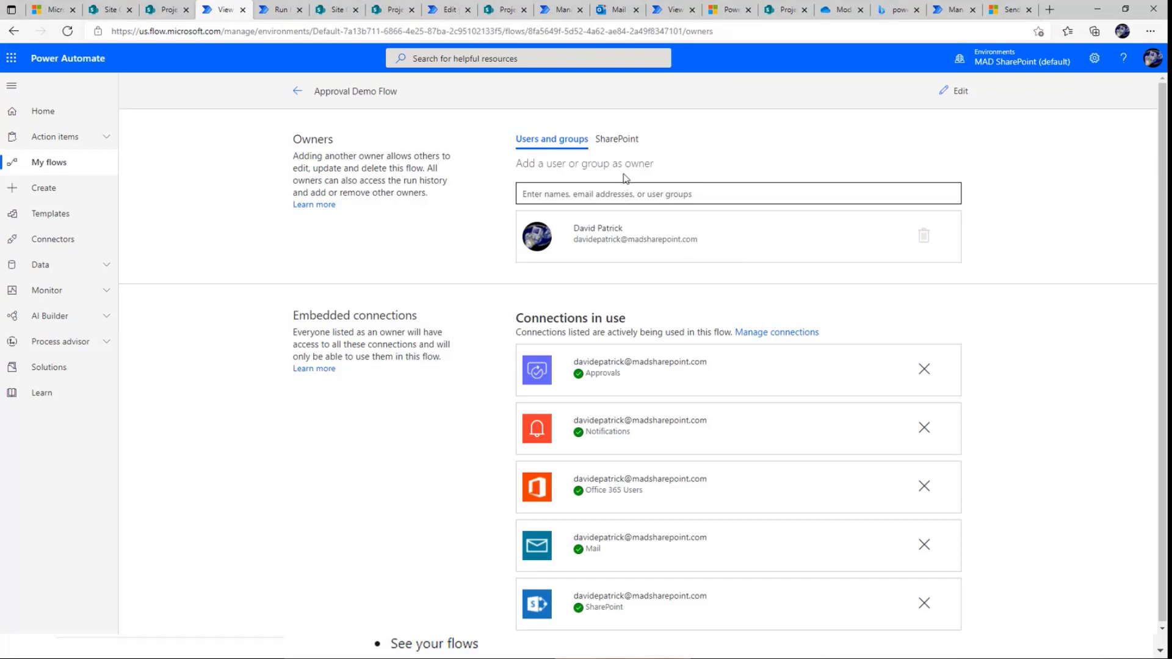
click(617, 139)
click(646, 199)
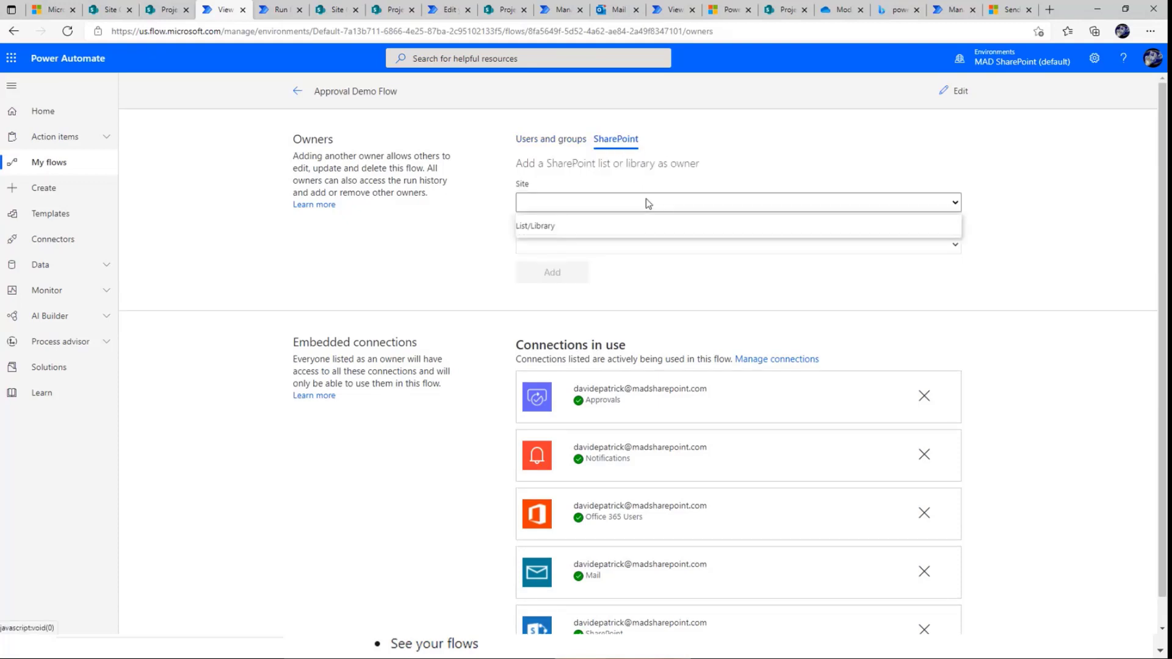
click(654, 231)
click(642, 199)
click(646, 221)
click(657, 247)
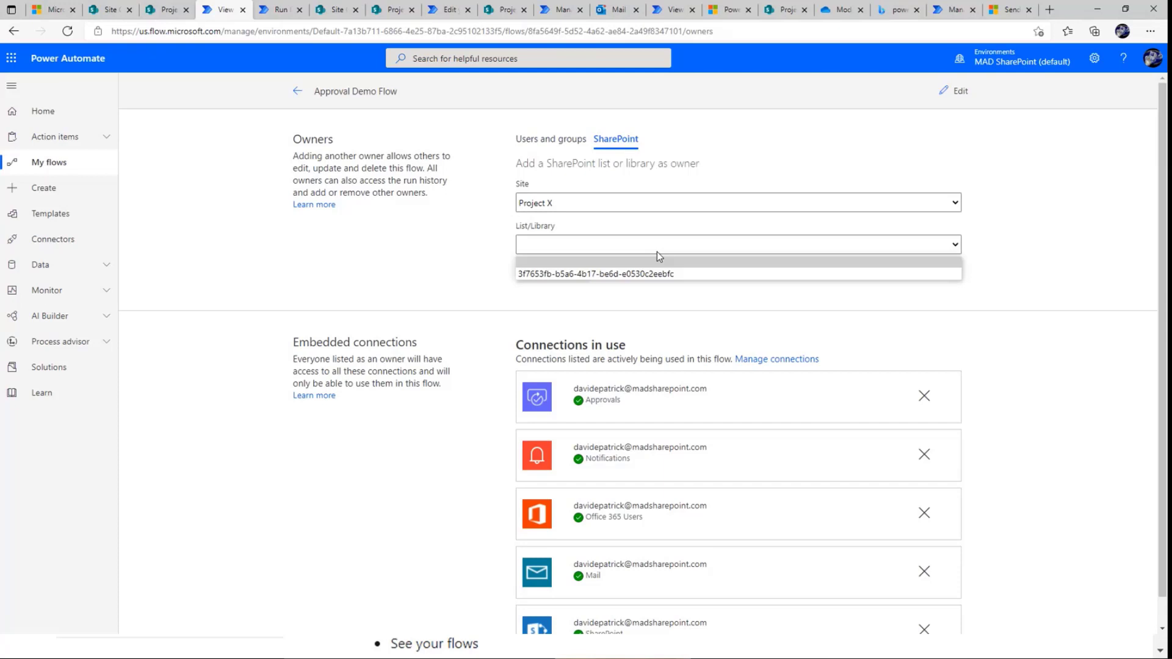
click(681, 273)
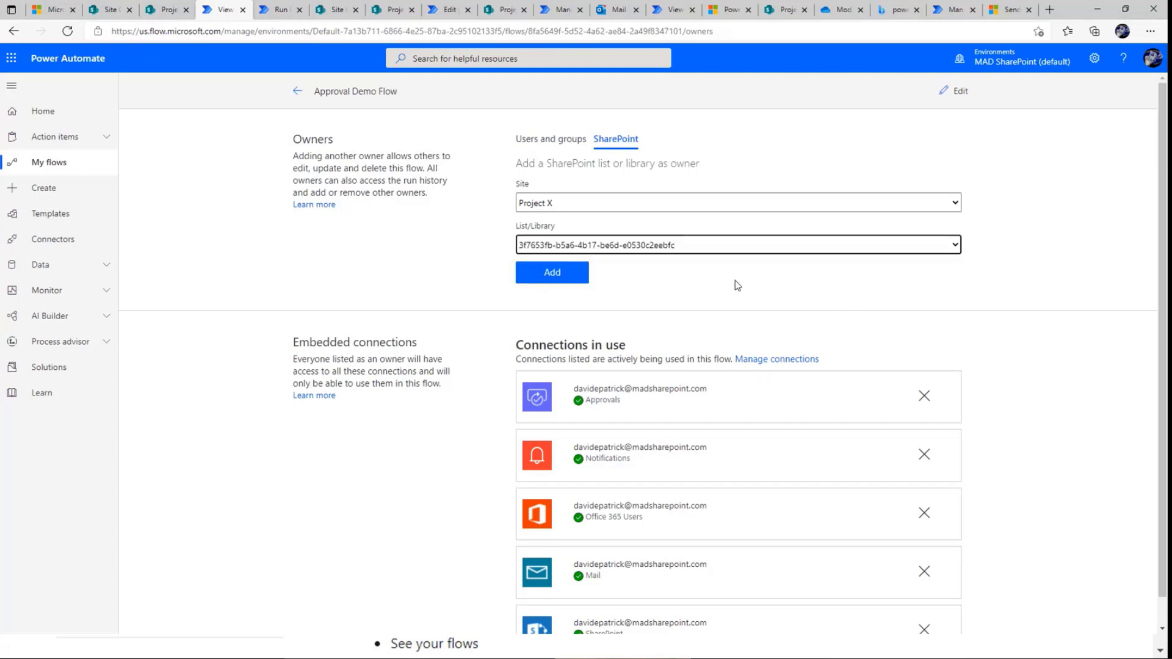
click(562, 275)
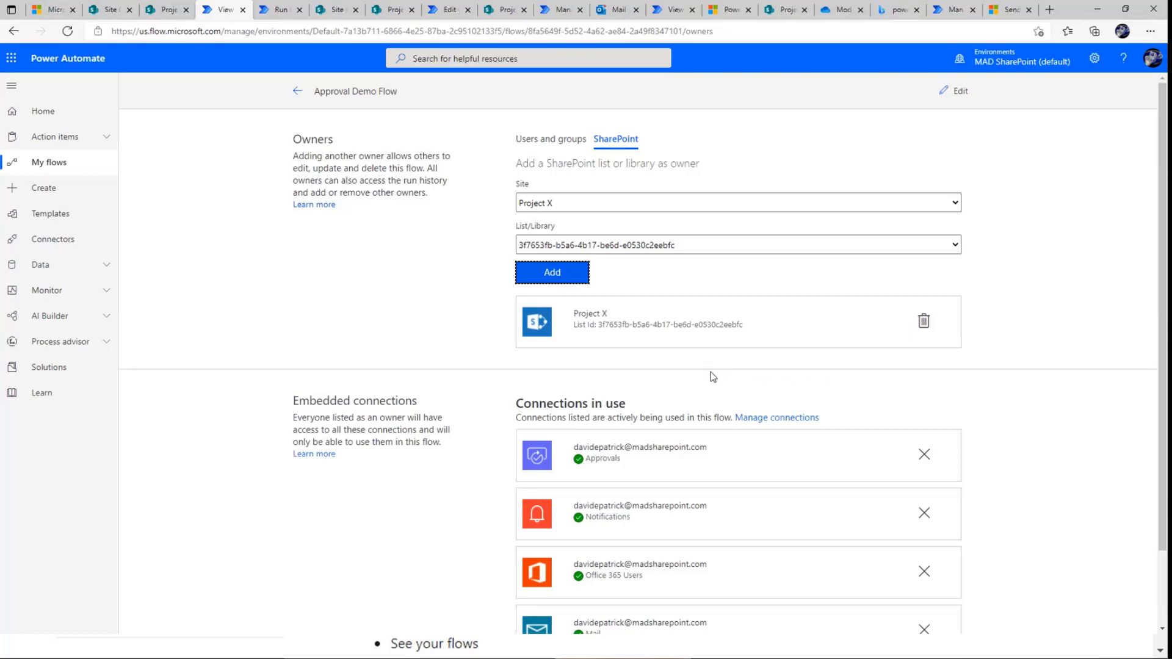
click(298, 91)
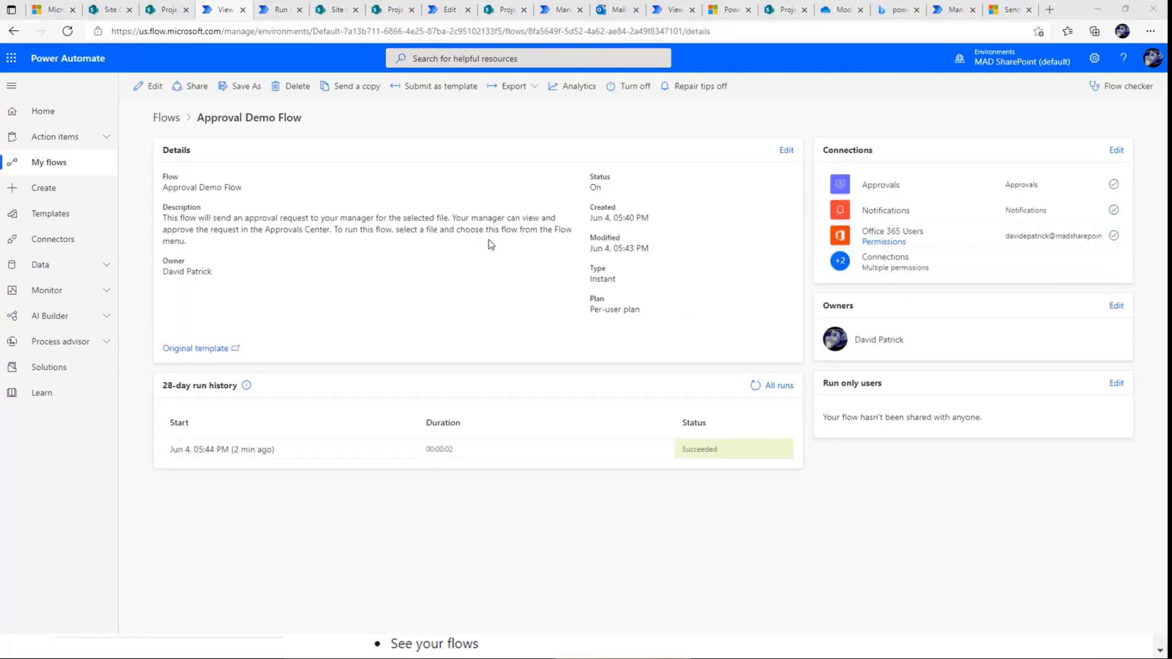
In the InPrivate window, open Approval Demo Flow for GPPBC-2021-NYC-Schedule.jfif and continue past the connections to the message form.
key(alt+Tab)
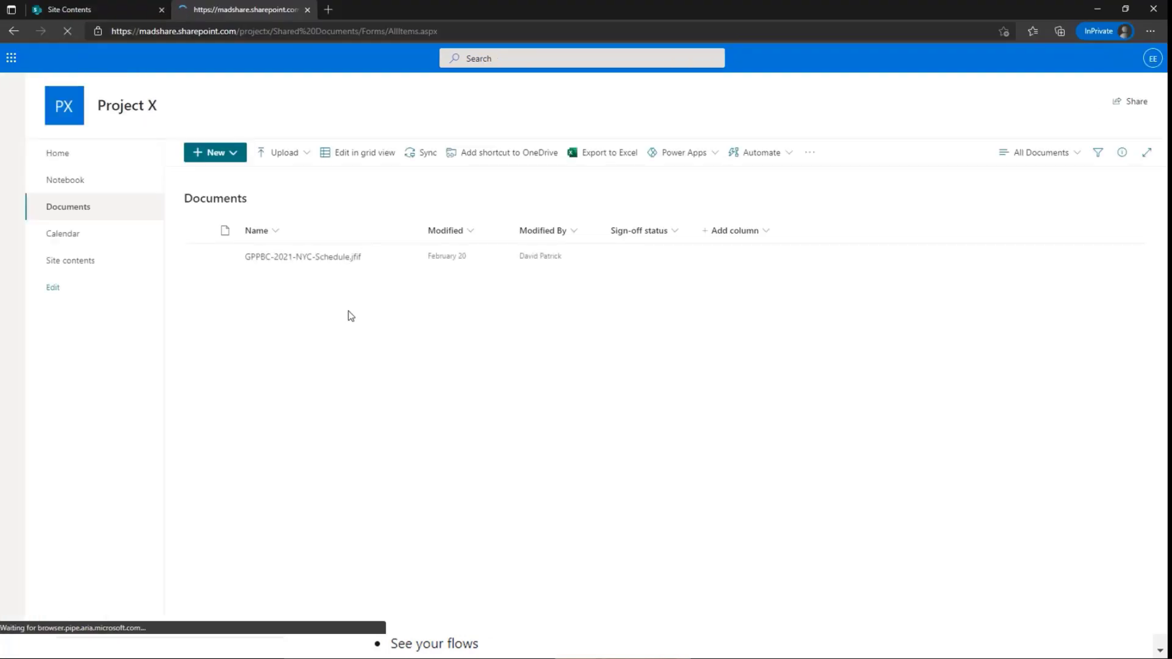
click(405, 257)
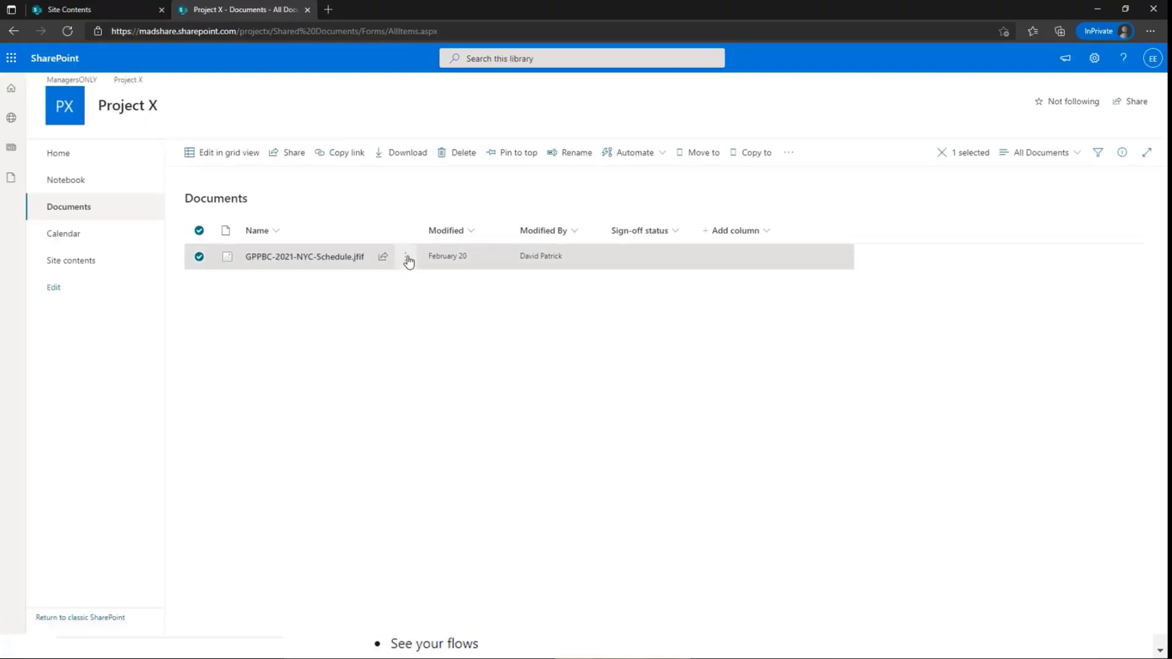
mouse_move(474, 388)
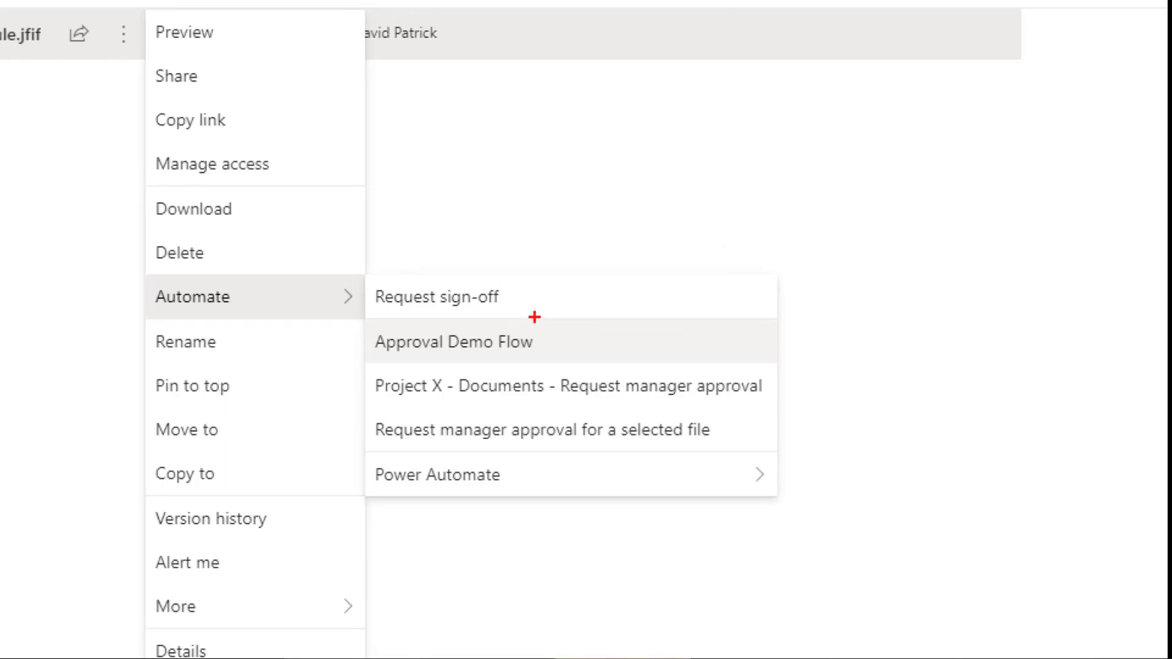
click(574, 347)
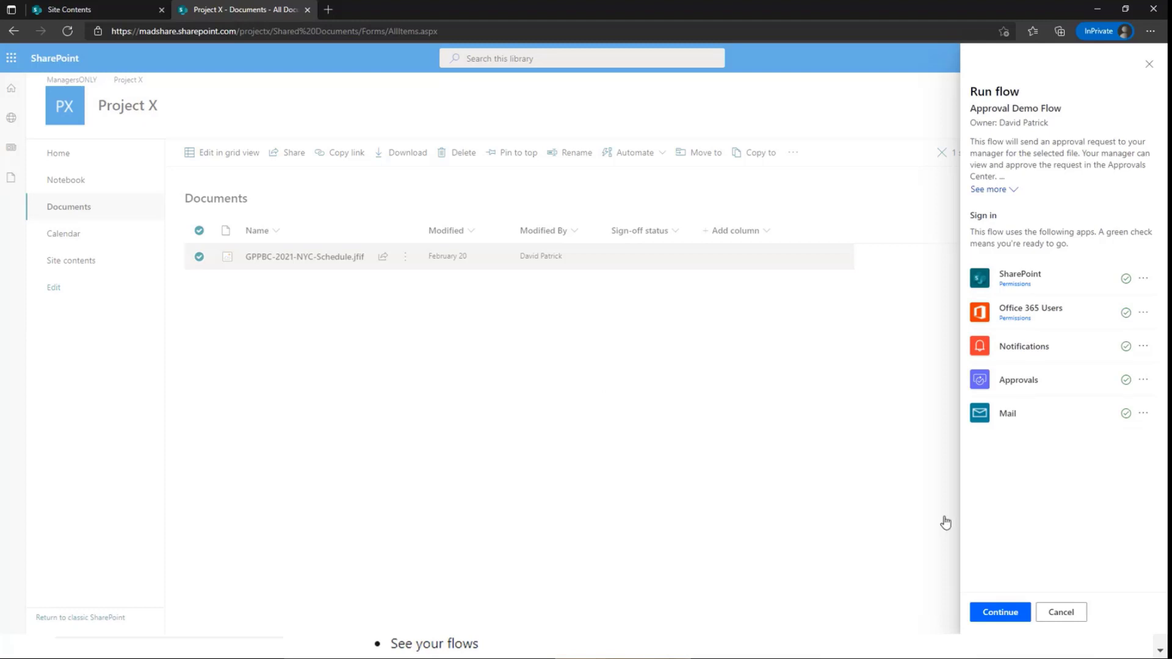
click(992, 608)
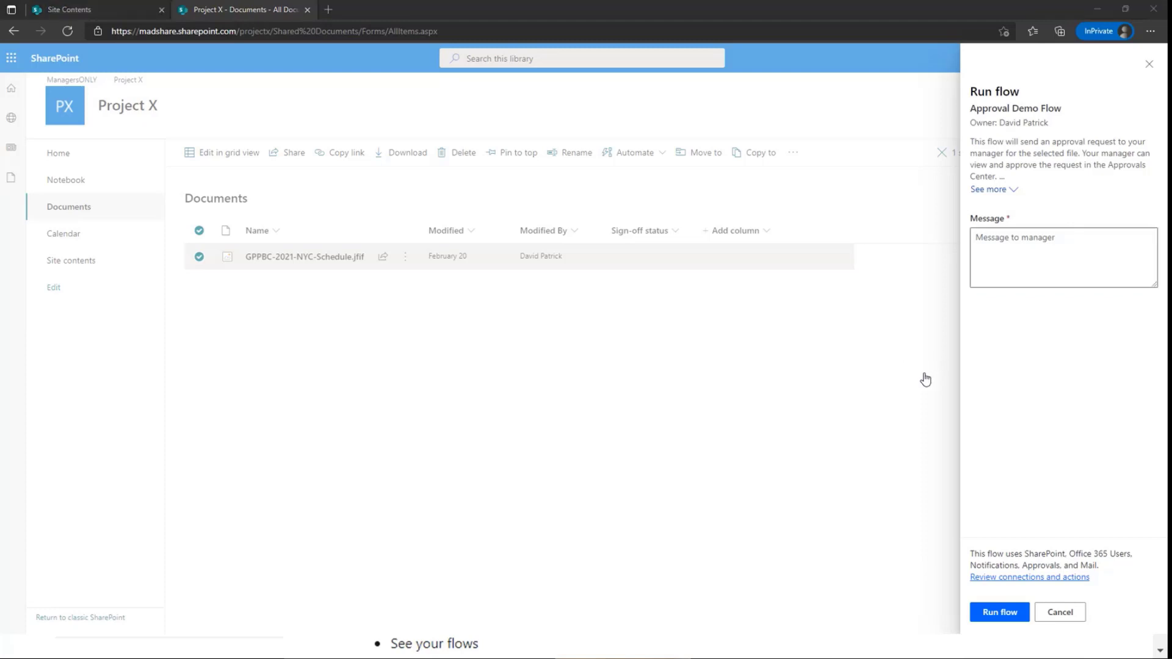
key(alt+Tab)
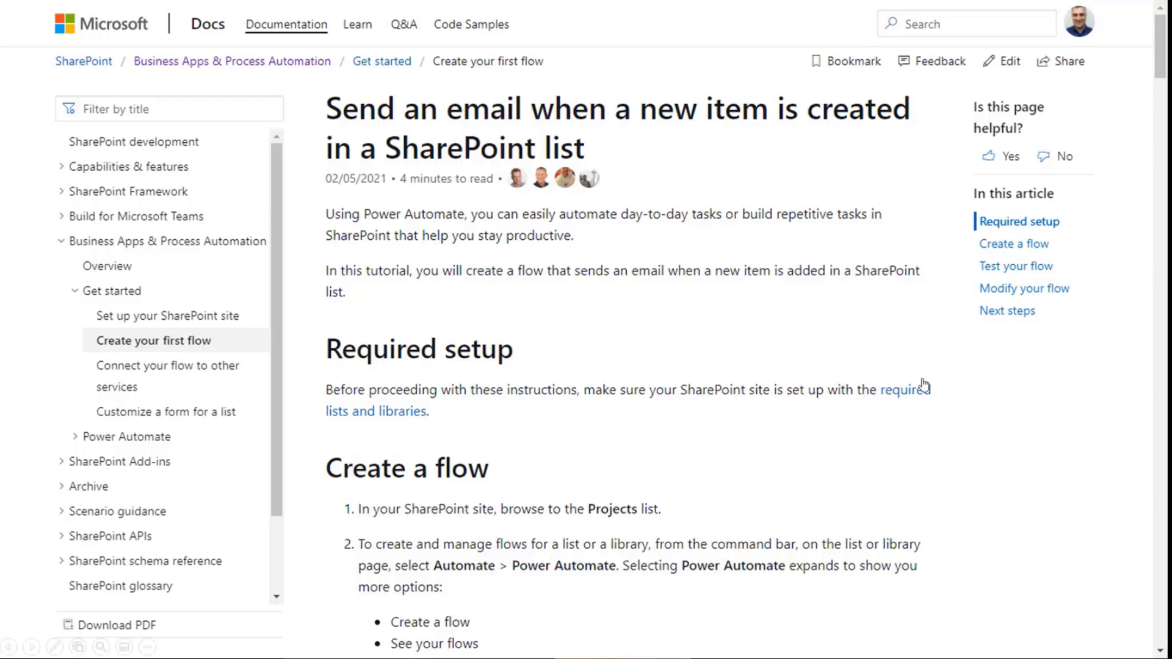
click(924, 385)
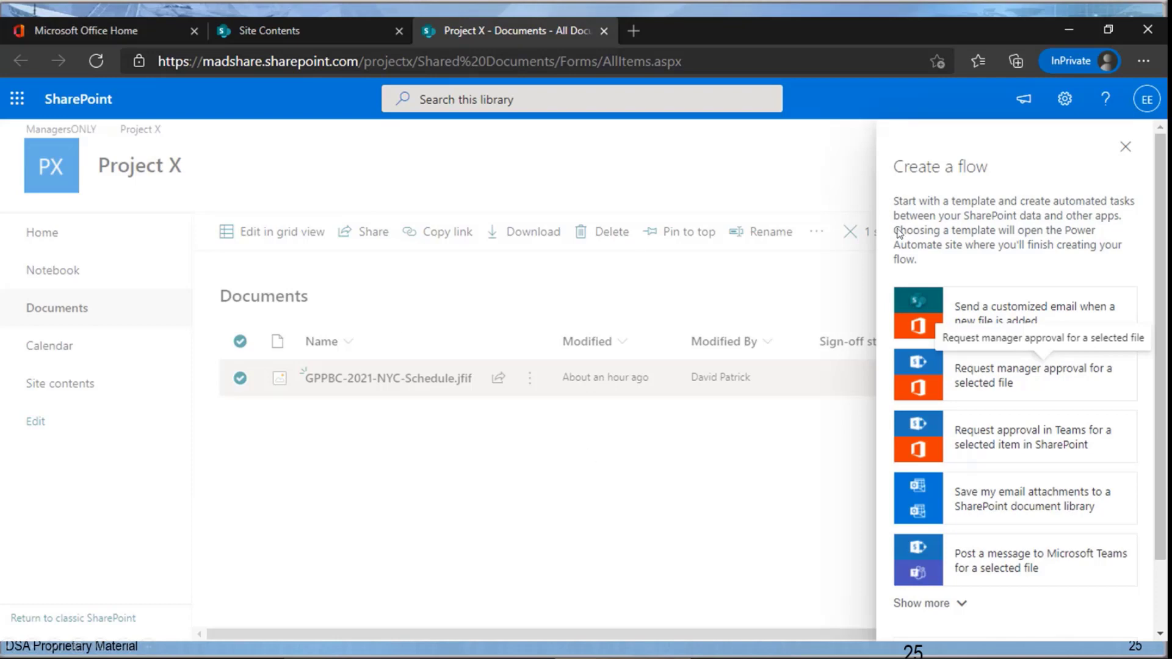
click(967, 365)
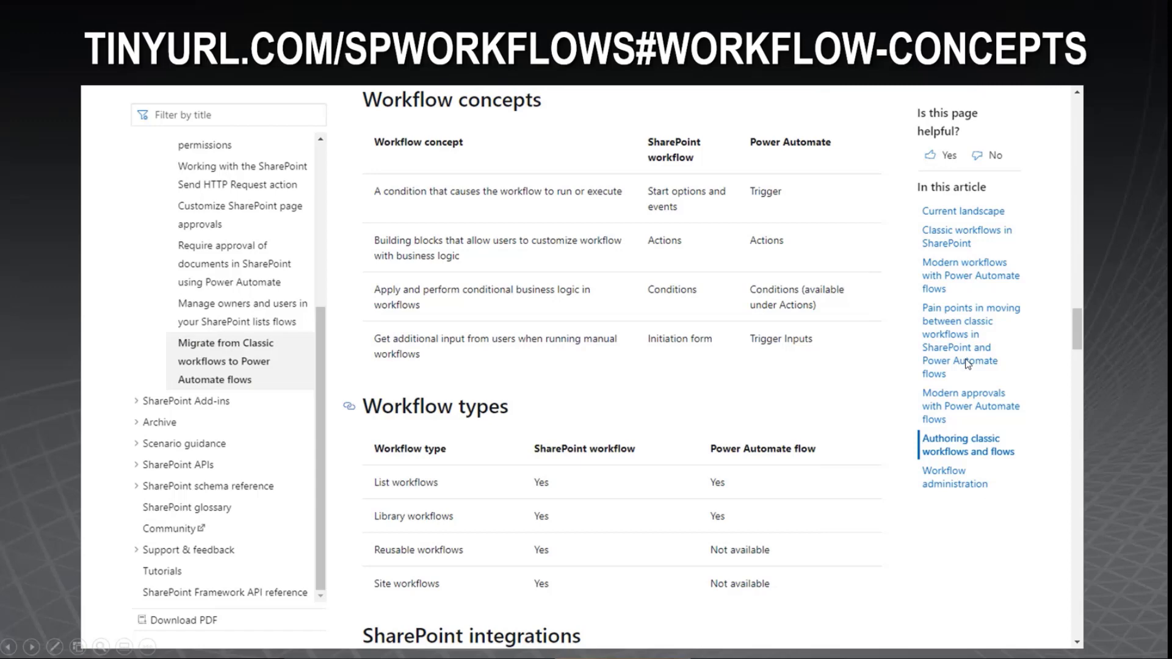